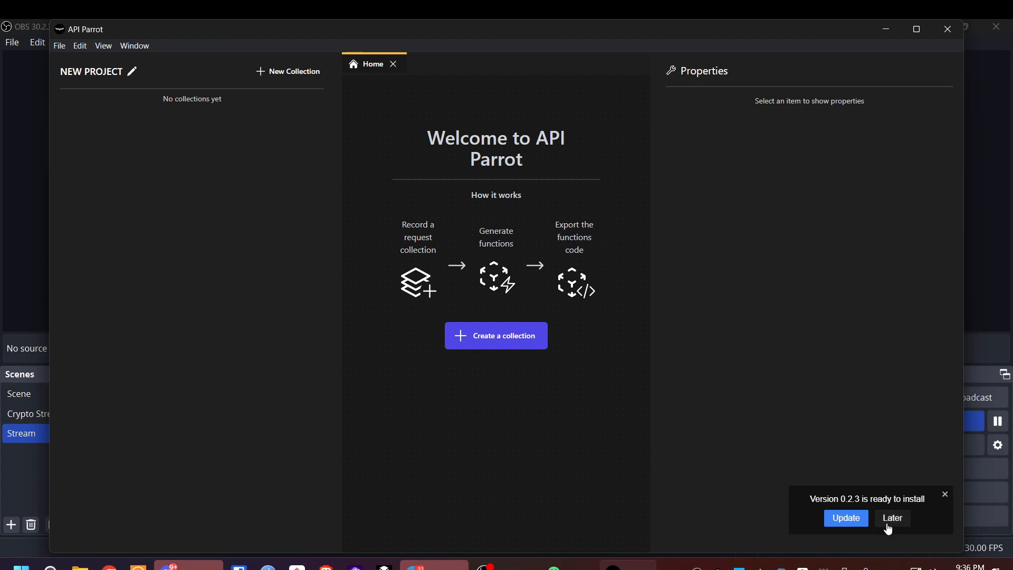
Postpone the version 0.2.3 update
click(890, 520)
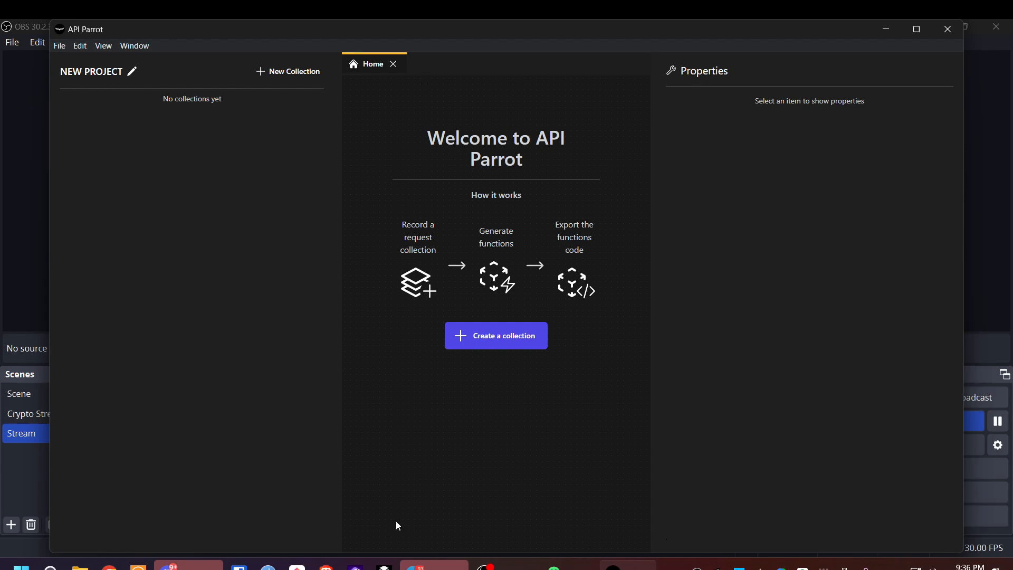
click(109, 47)
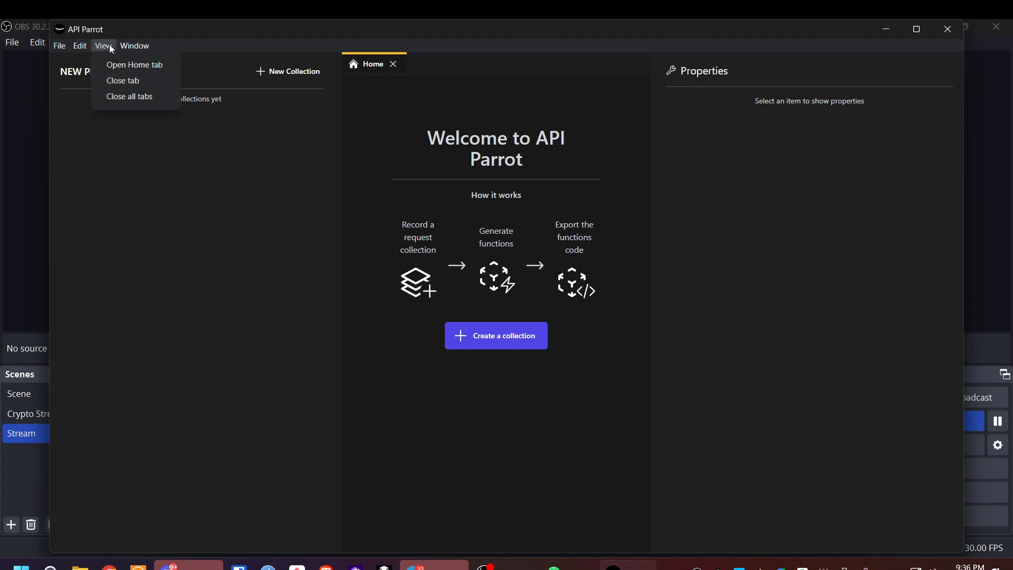
mouse_move(59, 45)
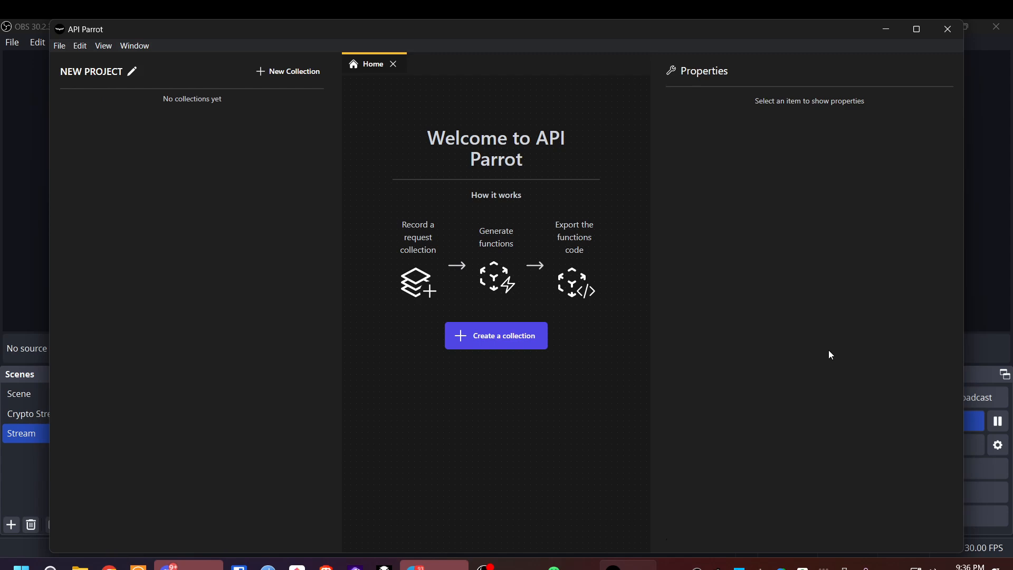
drag(781, 354, 776, 357)
Rename the project to "Example"
click(132, 71)
triple_click(476, 292)
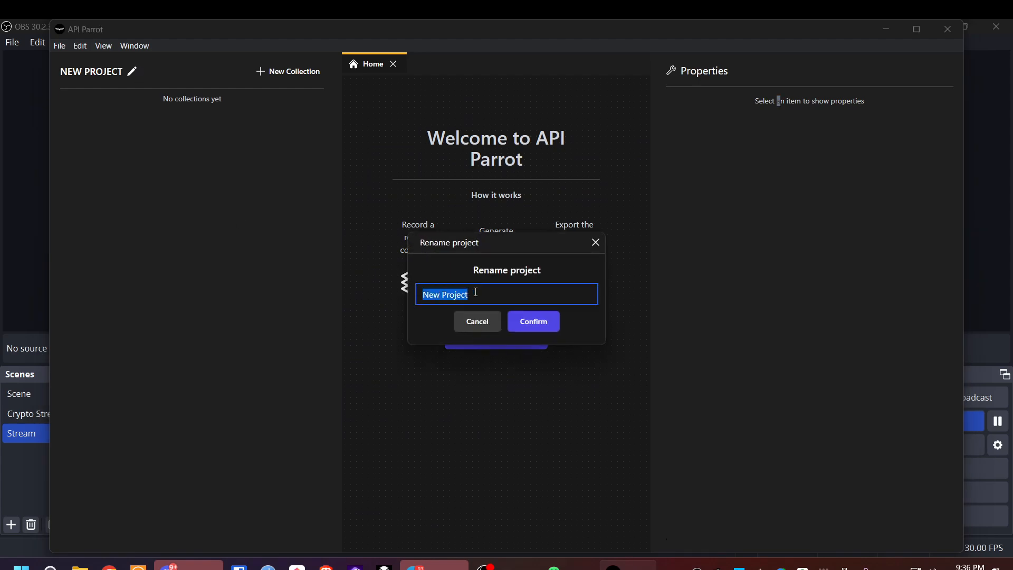
text(Tool)
key(BackSpace)
key(BackSpace)
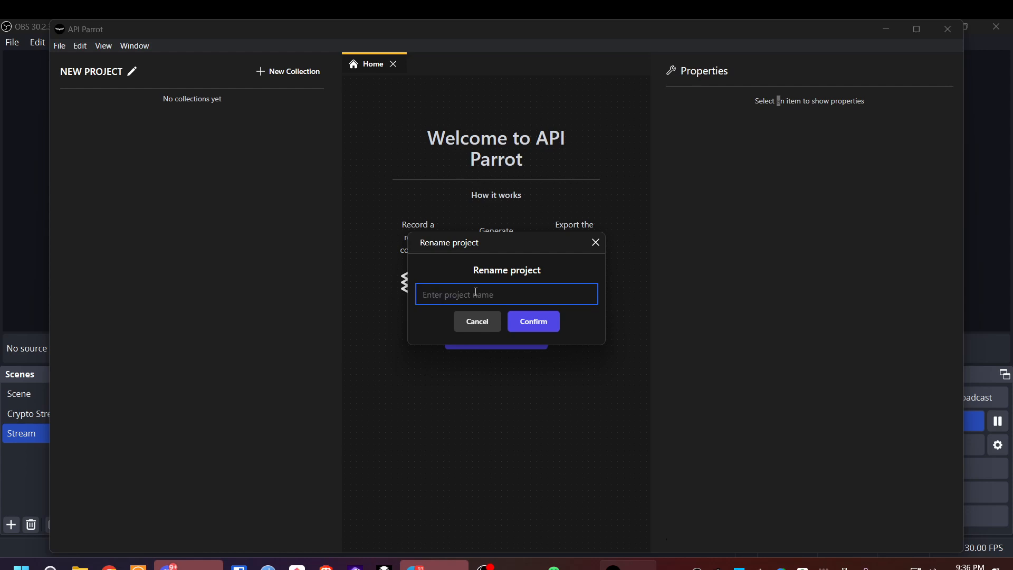
text(Example)
key(Return)
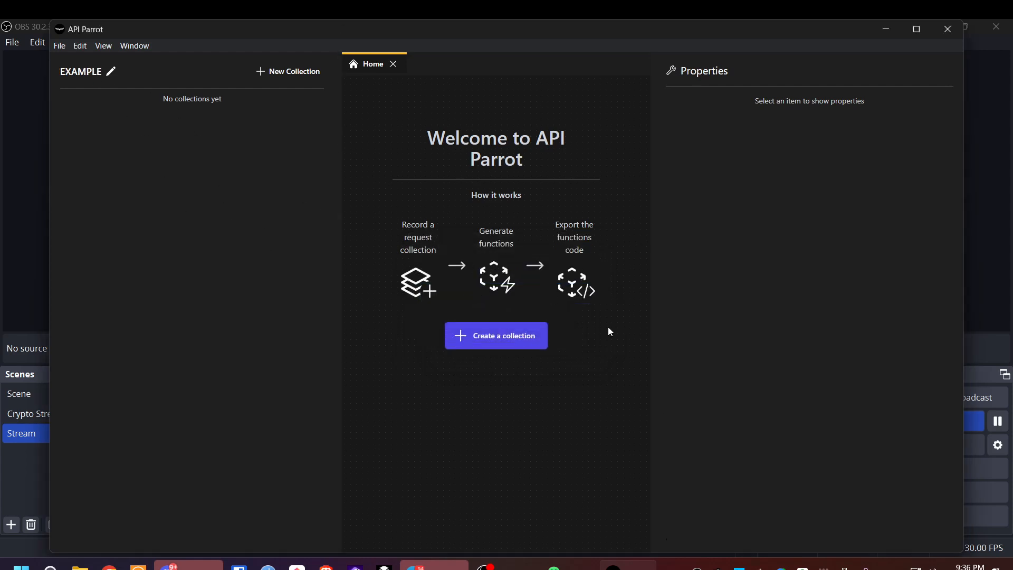
Create a request collection and maximize the application window
click(533, 336)
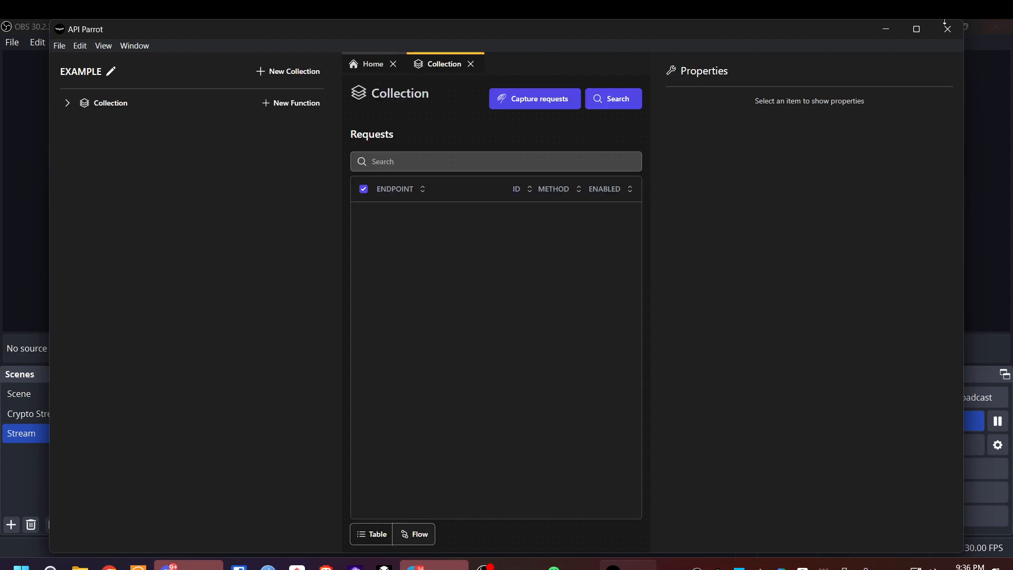
click(916, 30)
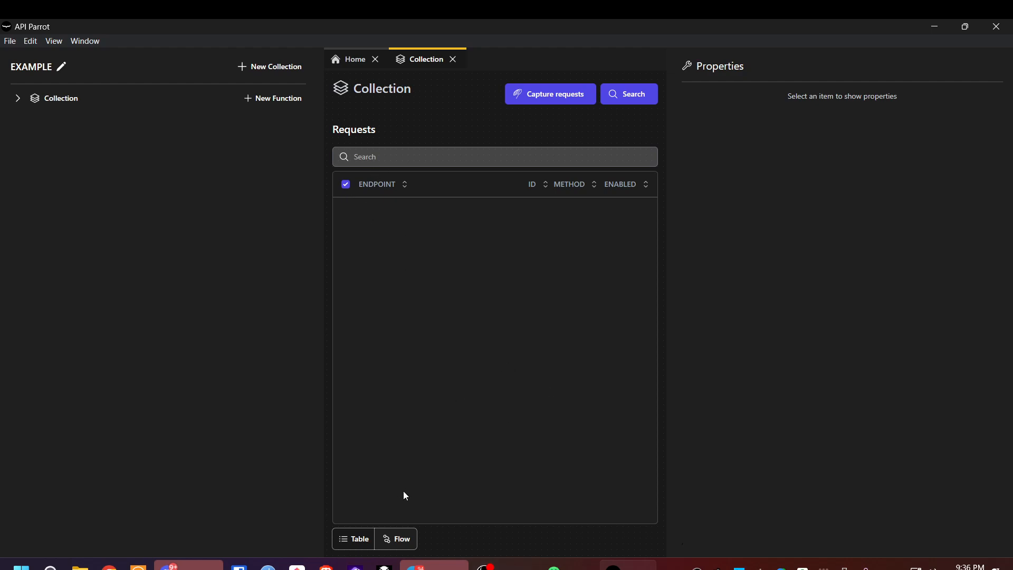
click(394, 539)
click(356, 544)
click(544, 95)
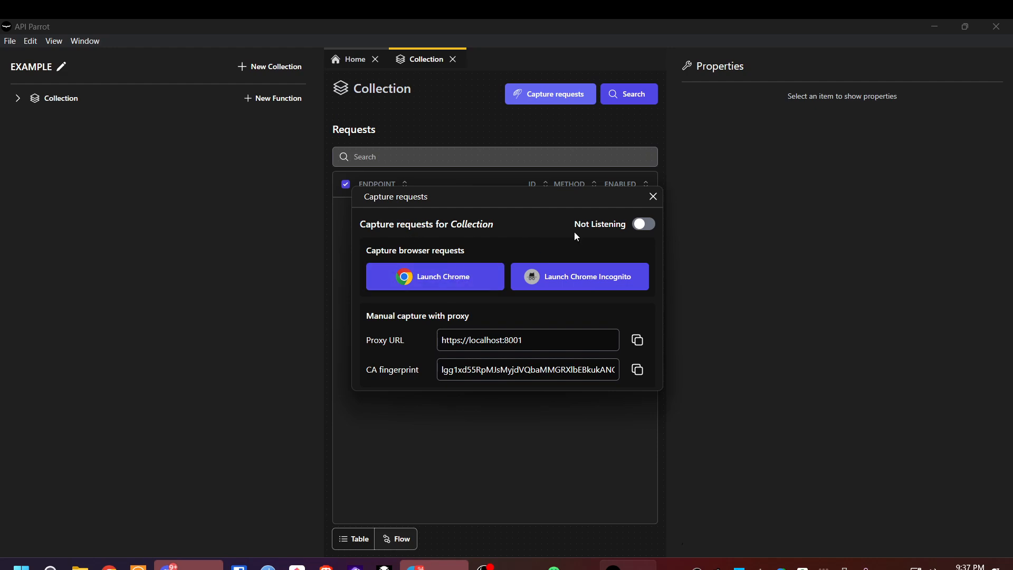
click(644, 226)
click(439, 282)
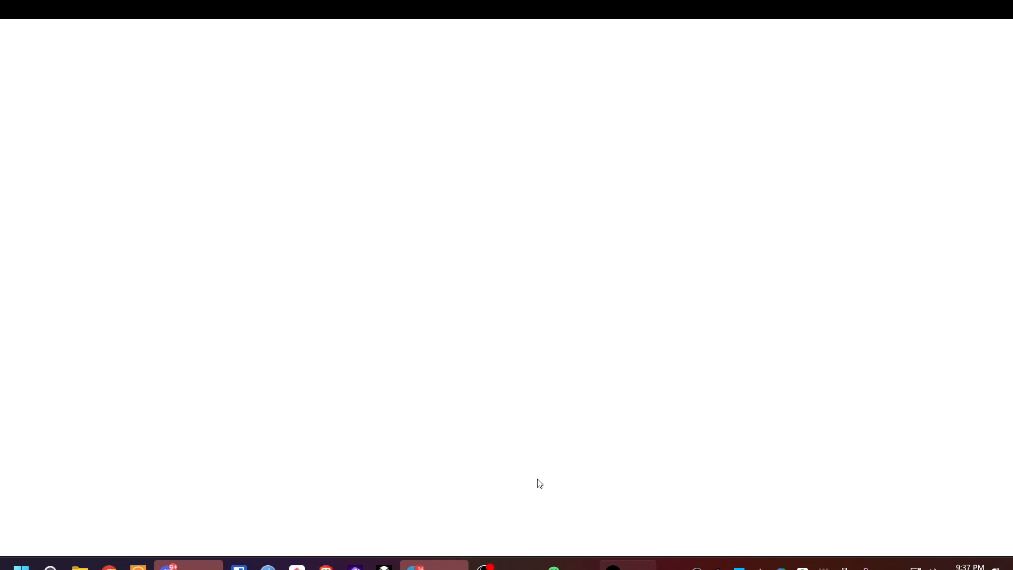
text(https://practicesoftwaretesting.com/)
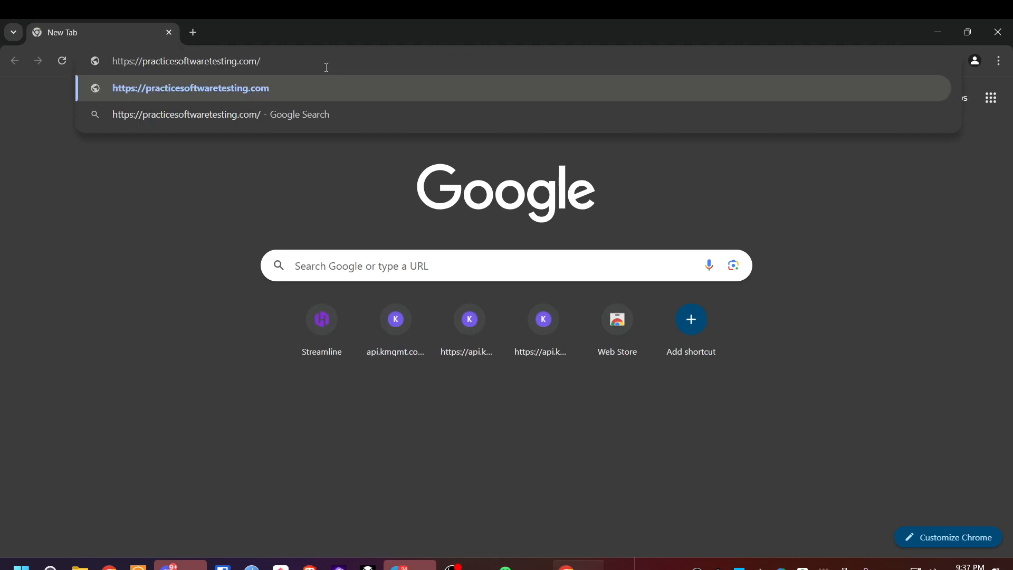
key(Return)
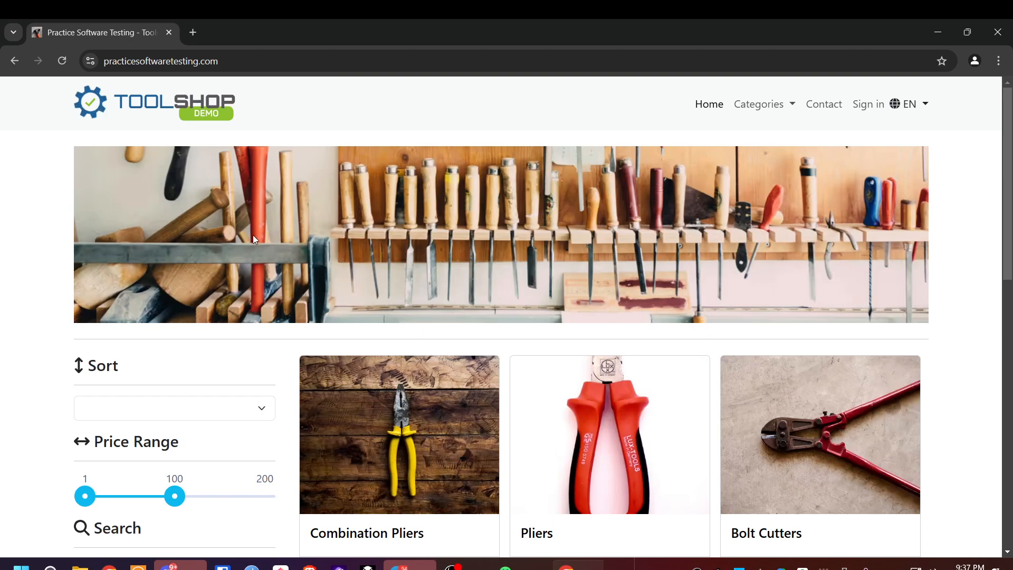
Sort the Toolshop products by Name (A - Z)
scroll(787, 191, down, 1)
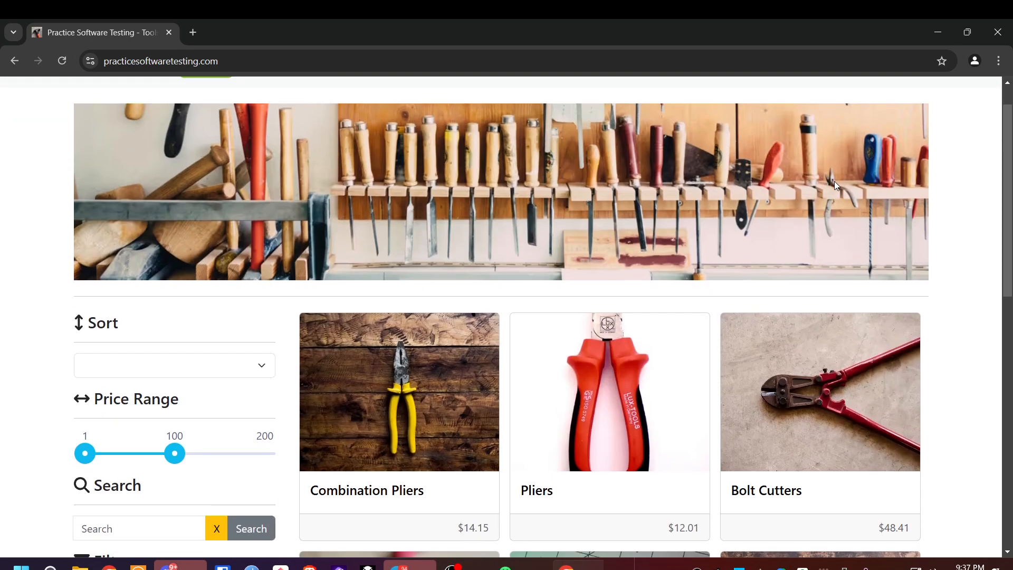
scroll(834, 181, up, 1)
scroll(199, 301, down, 3)
click(201, 274)
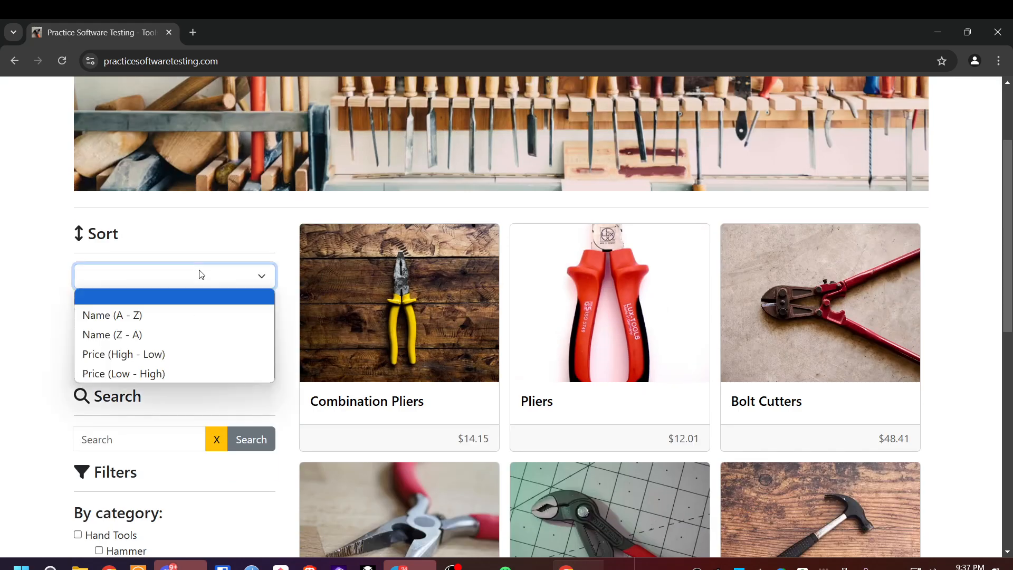
click(201, 276)
click(157, 283)
click(165, 315)
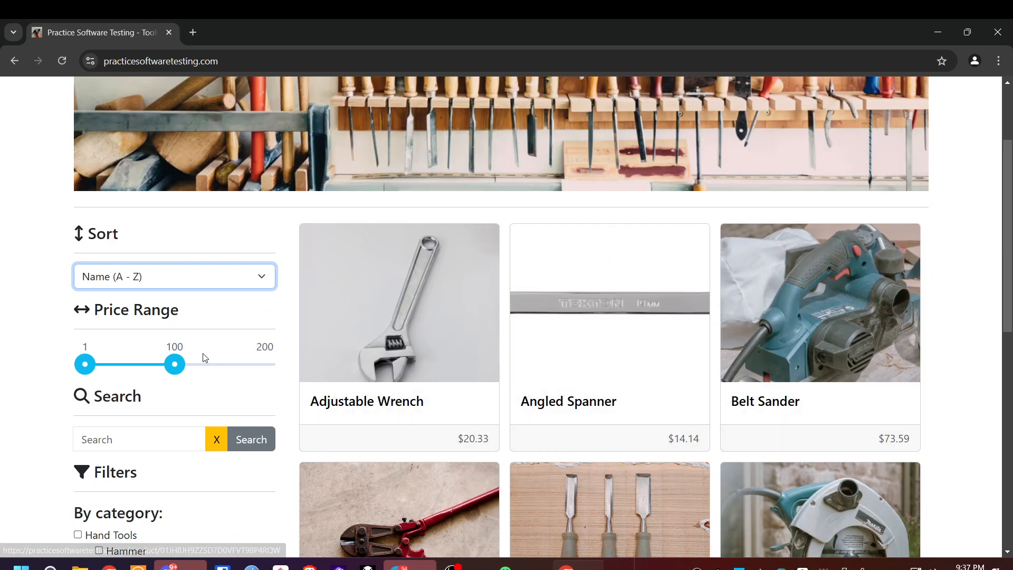
Set the upper price limit to 45 and filter the products by the Wrench category
drag(174, 365, 125, 369)
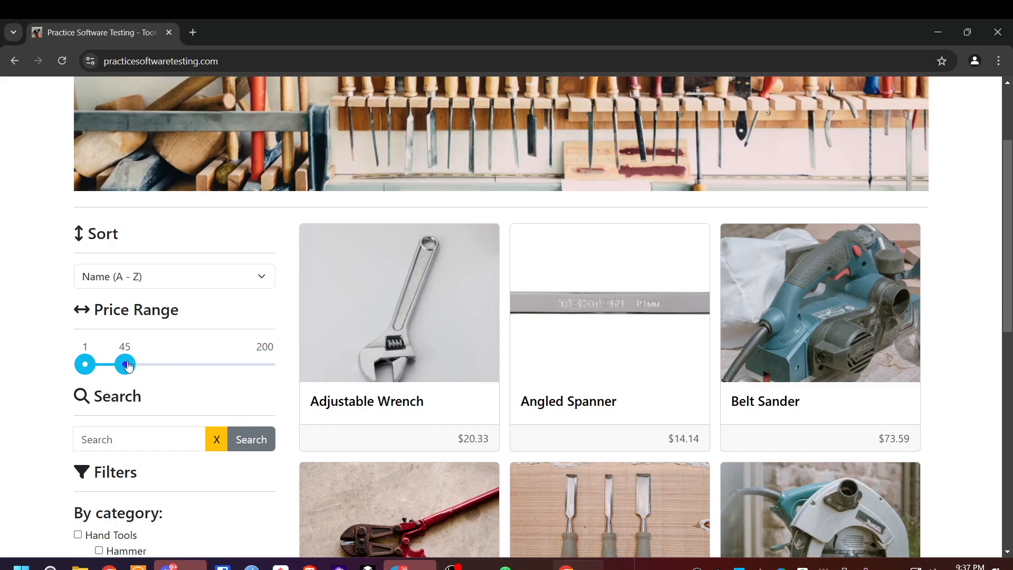
scroll(84, 370, down, 9)
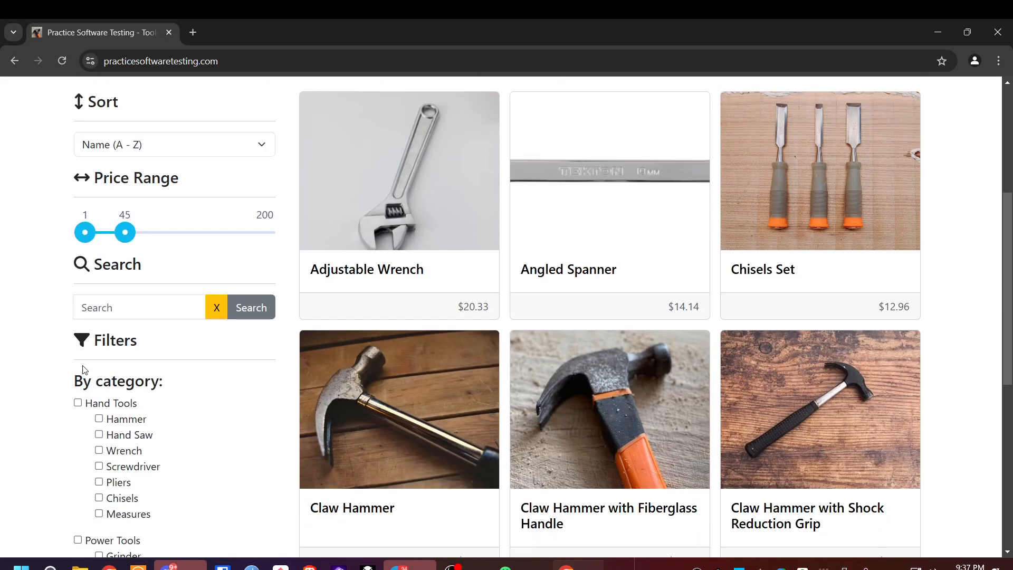
scroll(118, 282, up, 5)
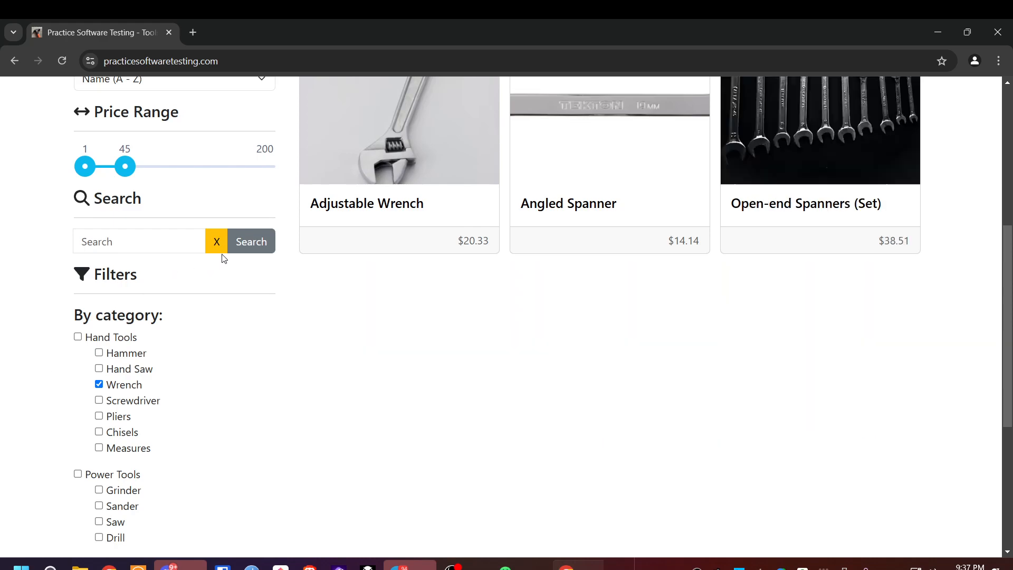
scroll(837, 302, up, 4)
Try filtering the products by the MightyCraft Hardware brand
scroll(186, 355, down, 9)
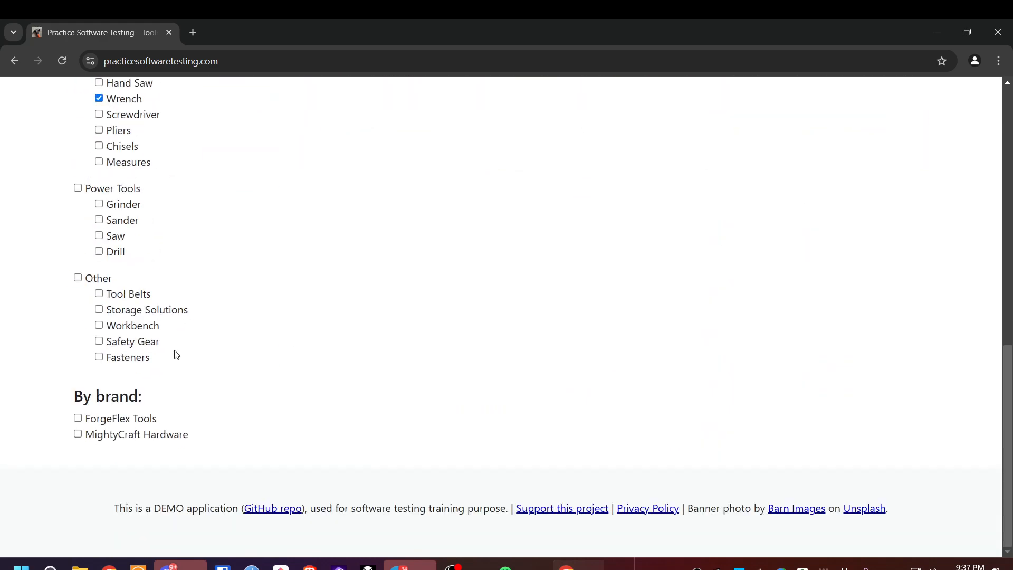
click(78, 433)
scroll(70, 334, up, 10)
scroll(261, 371, down, 5)
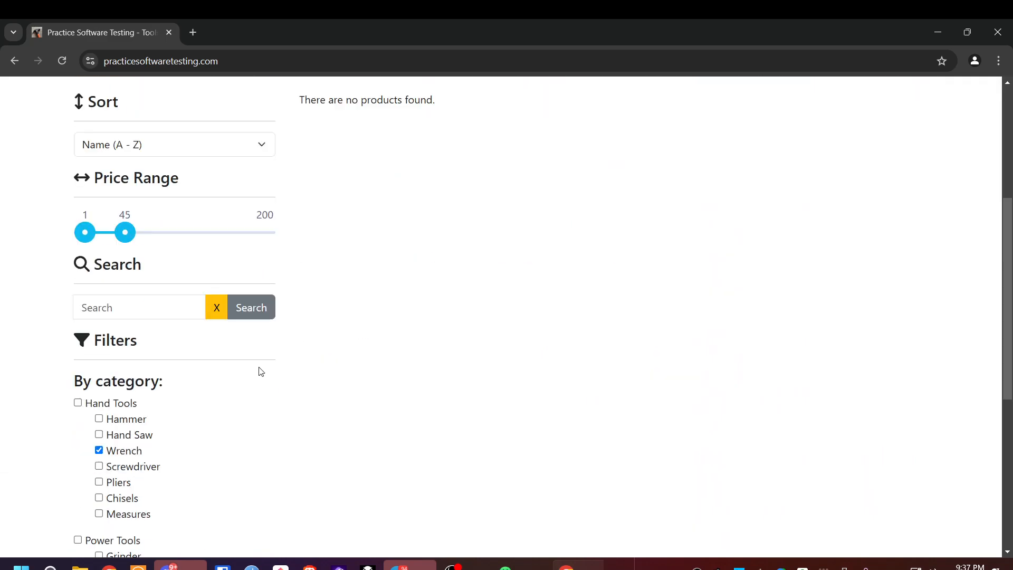
scroll(260, 371, down, 7)
click(78, 434)
Filter the products by the ForgeFlex Tools brand
click(78, 418)
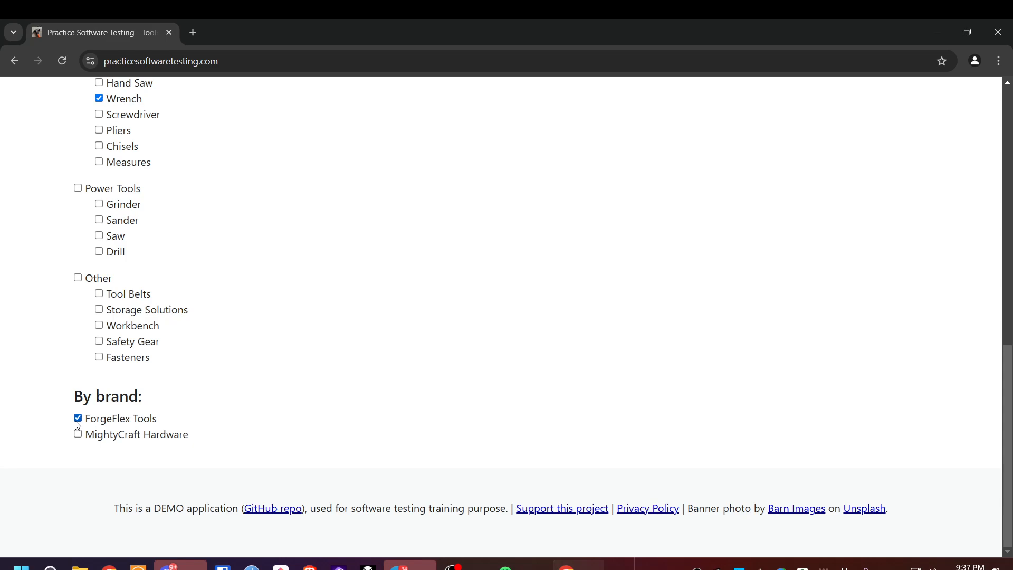
scroll(170, 391, up, 10)
scroll(233, 423, down, 5)
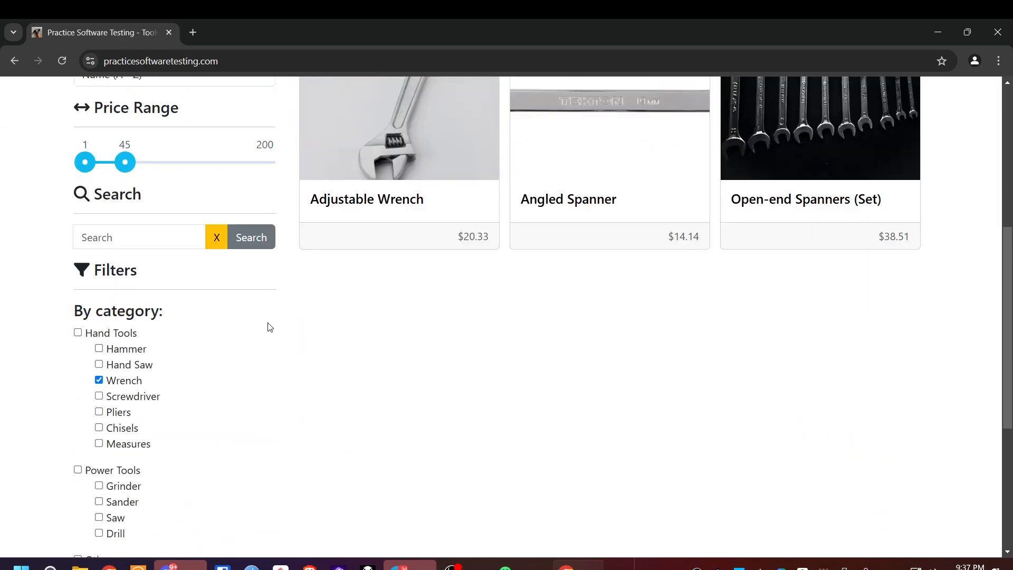
scroll(317, 370, up, 6)
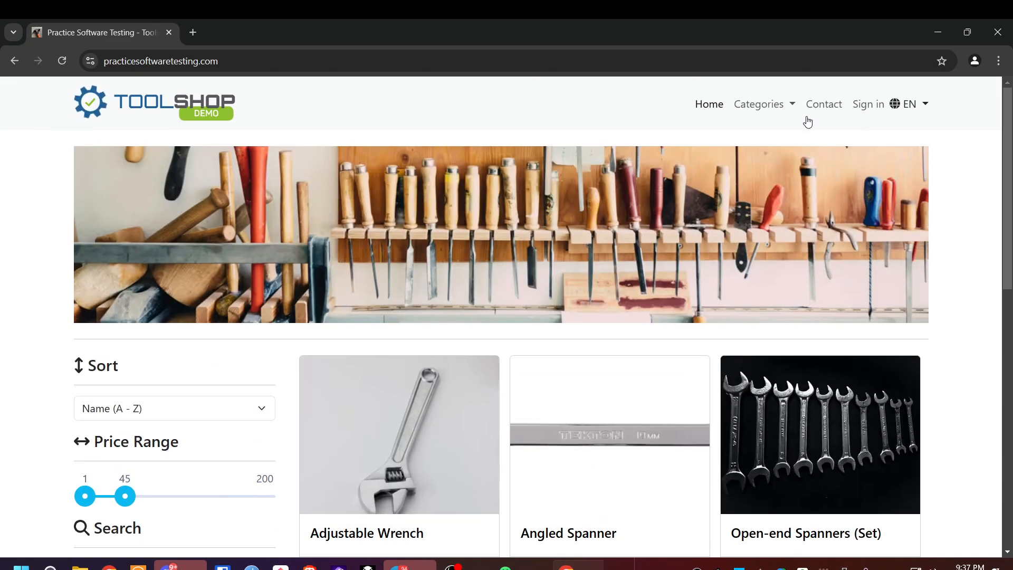
Switch back to API Parrot, stop listening for requests and close the capture dialog
click(752, 104)
click(534, 129)
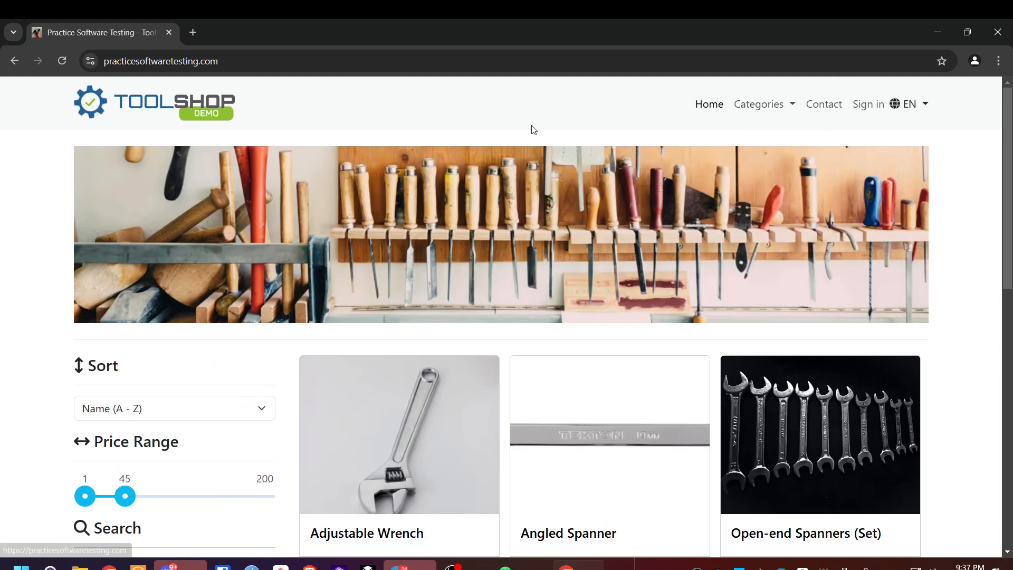
key(alt+Tab)
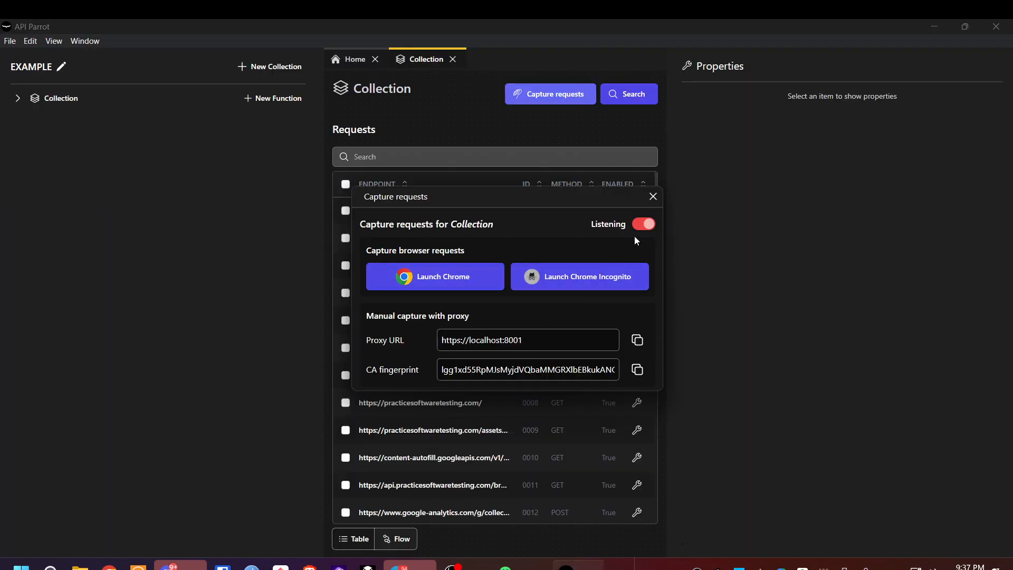
click(650, 227)
click(653, 197)
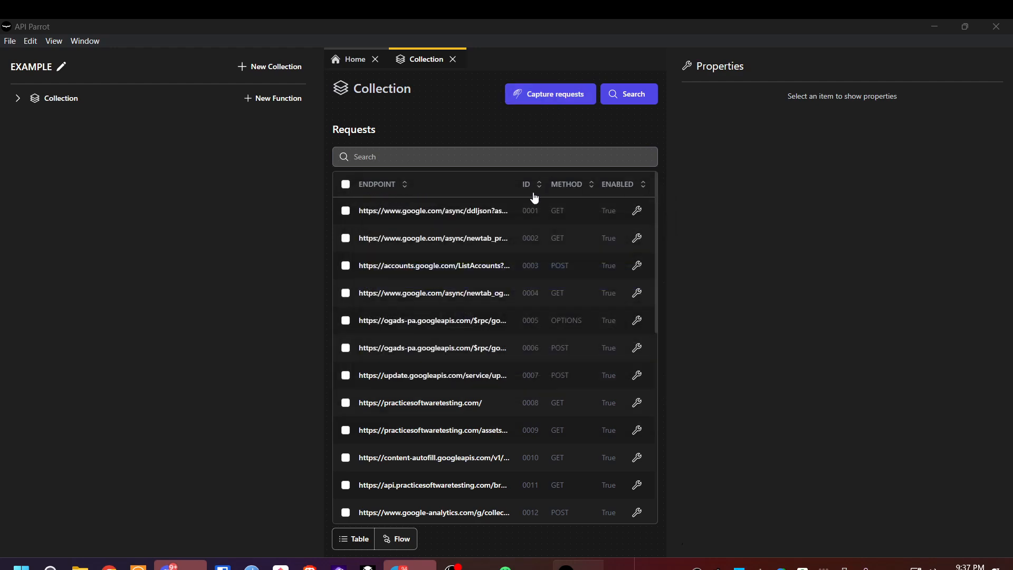
Look through the captured requests in the table, giving the endpoint column more room by narrowing the project pane
scroll(577, 274, down, 1)
scroll(572, 287, up, 1)
scroll(430, 233, down, 1)
scroll(429, 227, down, 6)
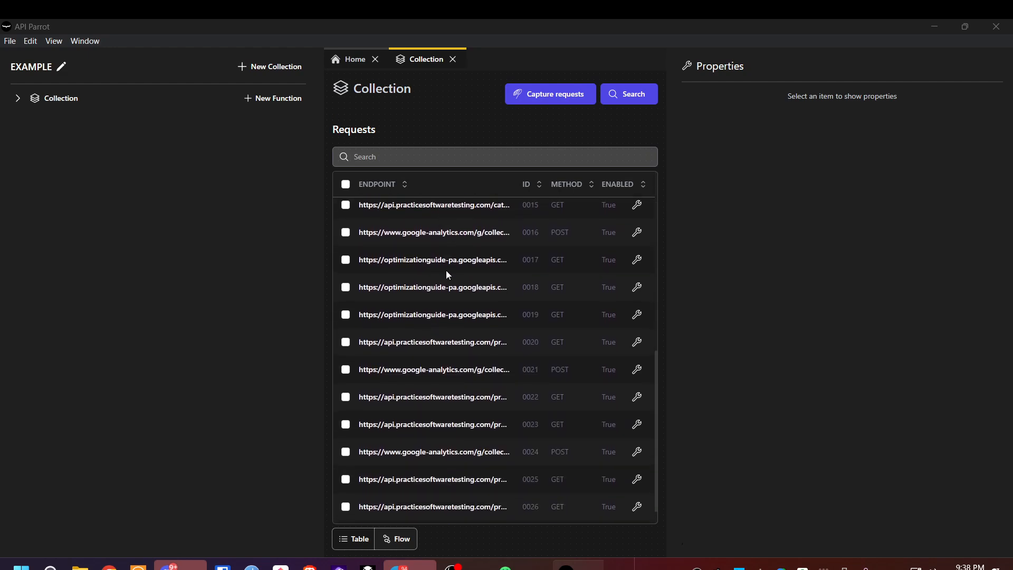
scroll(527, 306, up, 7)
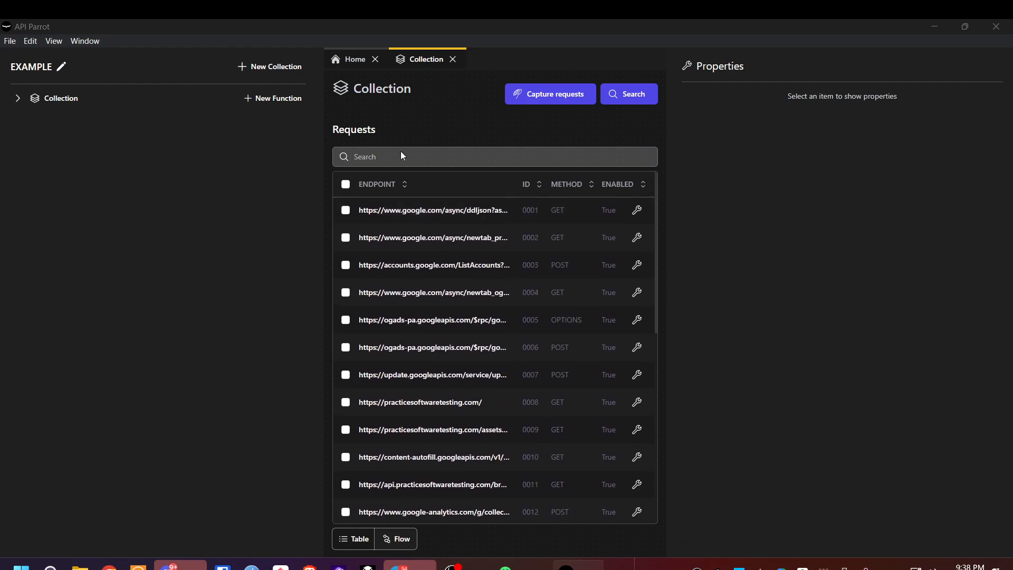
drag(322, 151, 71, 190)
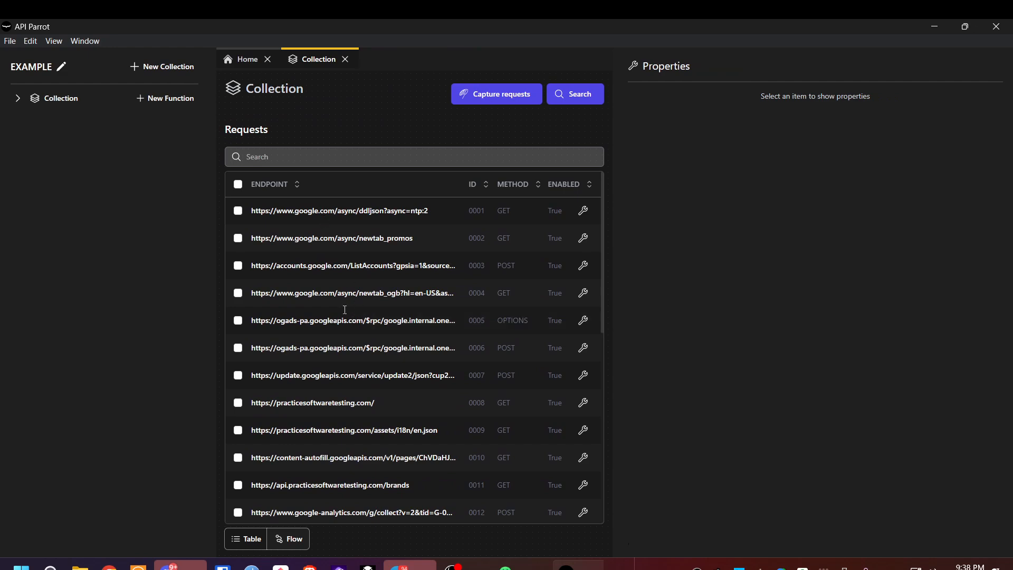
scroll(354, 327, down, 6)
scroll(359, 343, up, 6)
scroll(368, 364, down, 6)
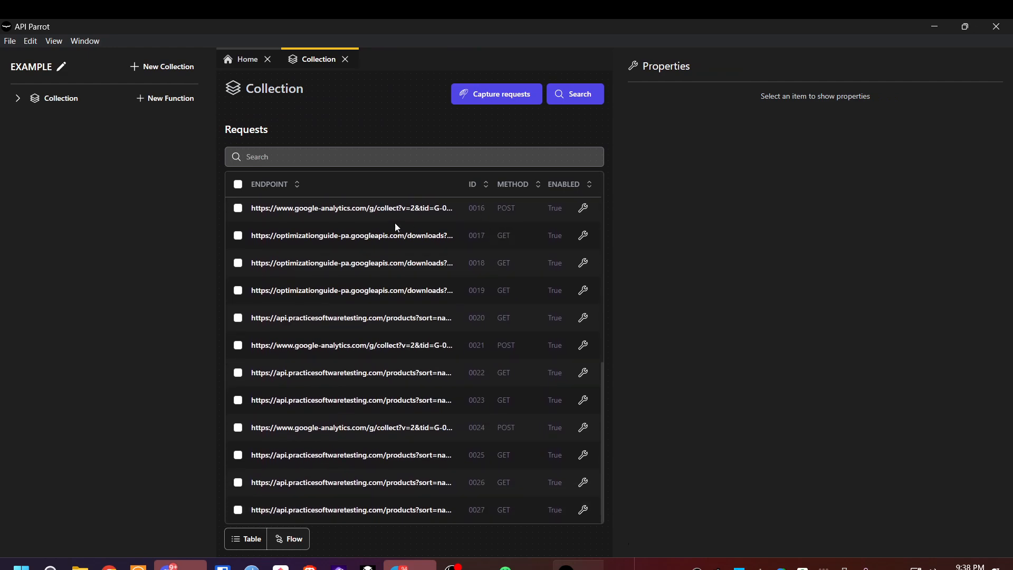
scroll(369, 227, up, 6)
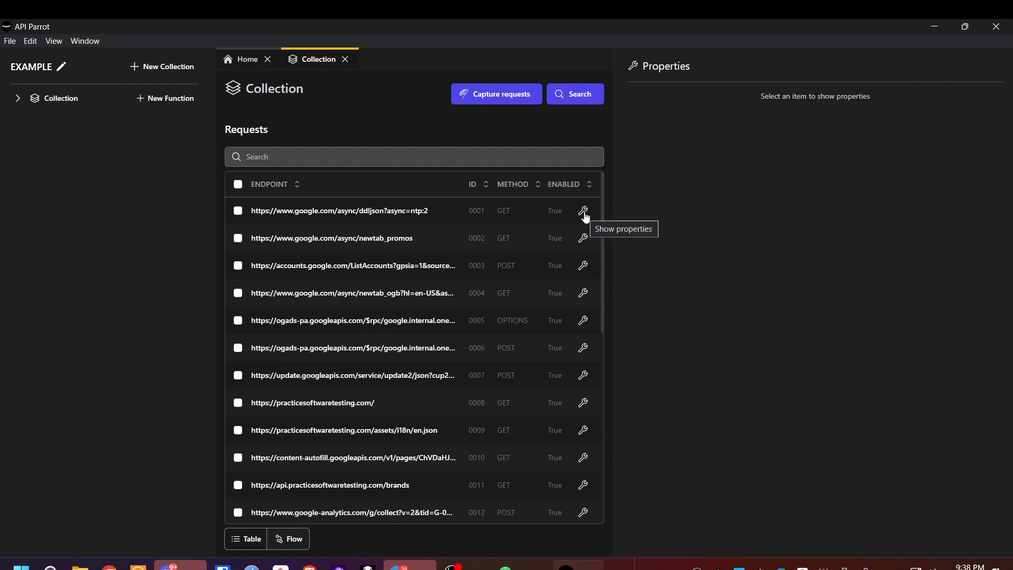
Show the collection as a flow and examine the request nodes and their links to the variable nodes
click(288, 538)
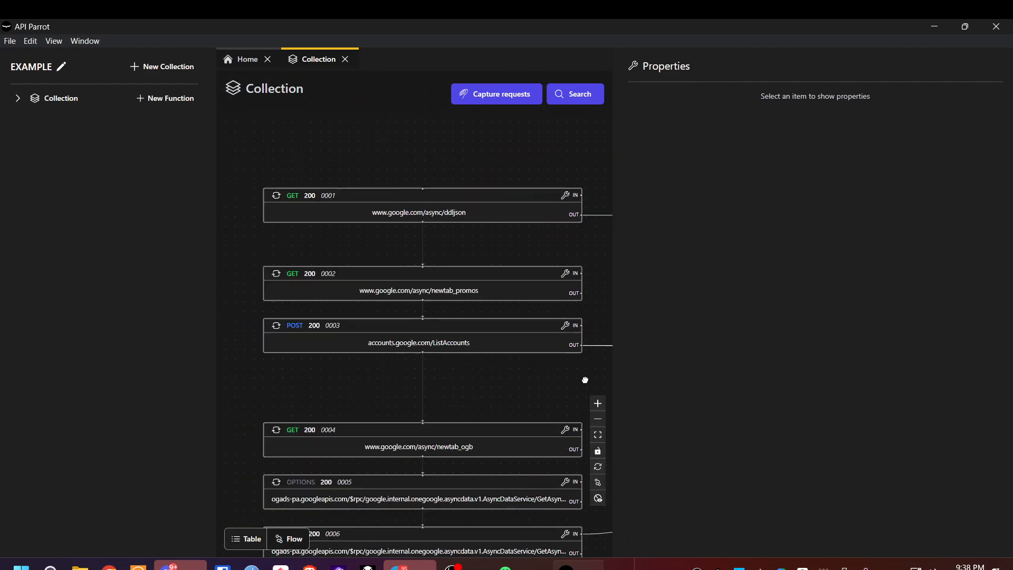
scroll(466, 307, up, 5)
scroll(463, 382, down, 5)
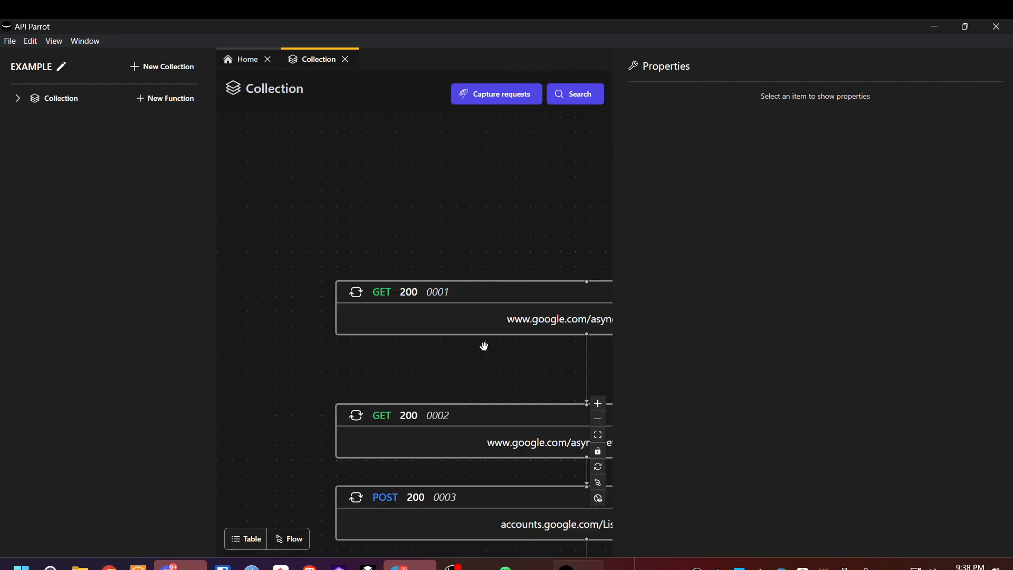
scroll(450, 347, up, 4)
scroll(455, 389, down, 6)
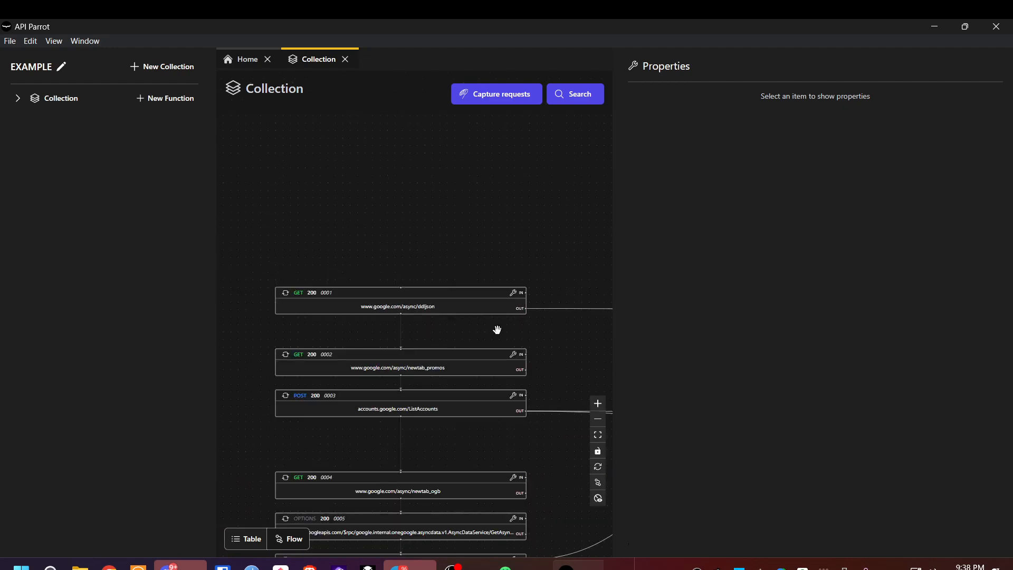
drag(582, 266, 287, 366)
scroll(341, 331, up, 5)
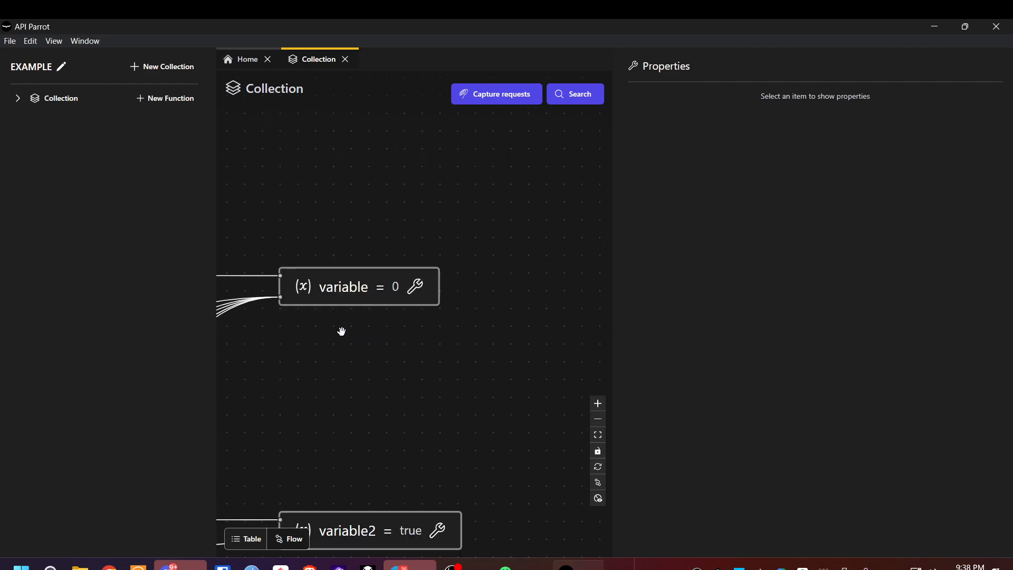
Examine the chain of request nodes in the flow, from the first Google requests to the practicesoftwaretesting.com ones
scroll(332, 299, down, 3)
scroll(502, 326, down, 3)
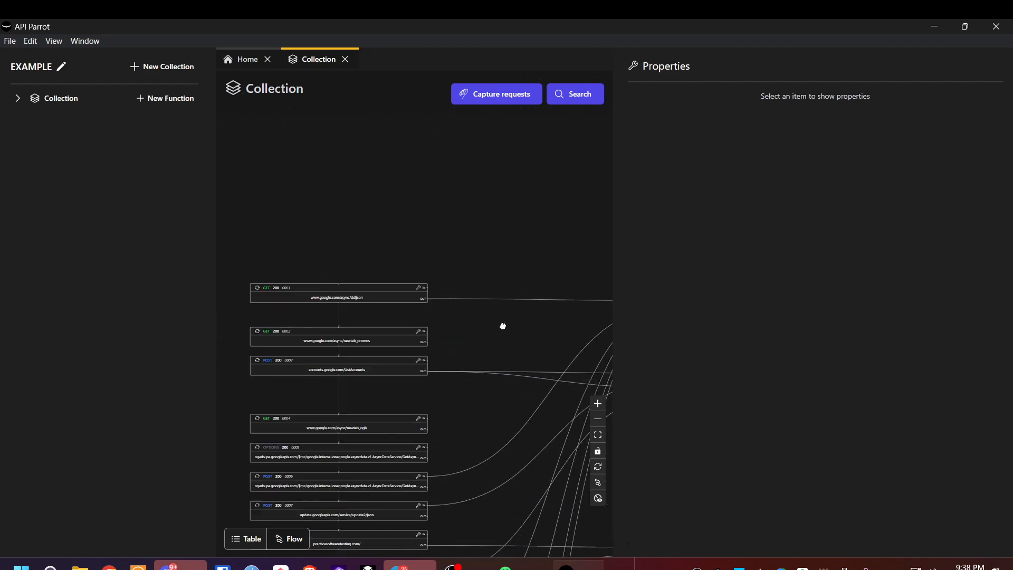
drag(502, 325, 440, 309)
scroll(414, 233, up, 8)
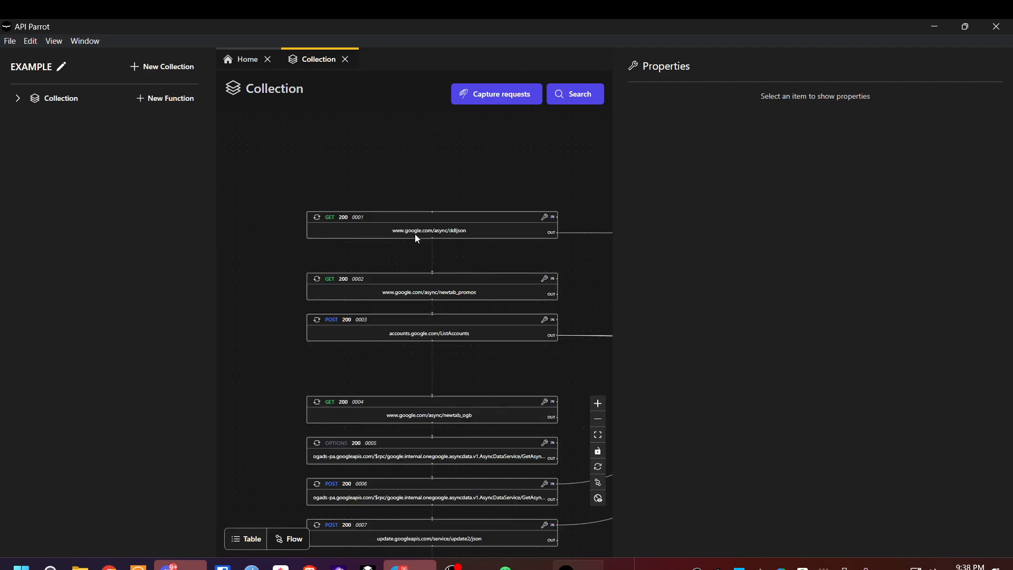
drag(442, 346, 481, 296)
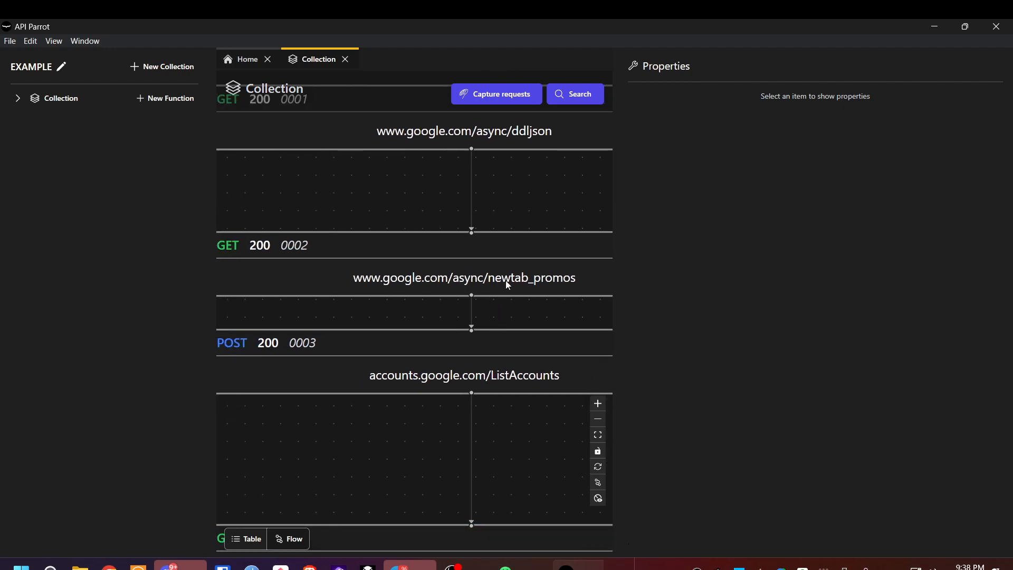
scroll(471, 278, down, 5)
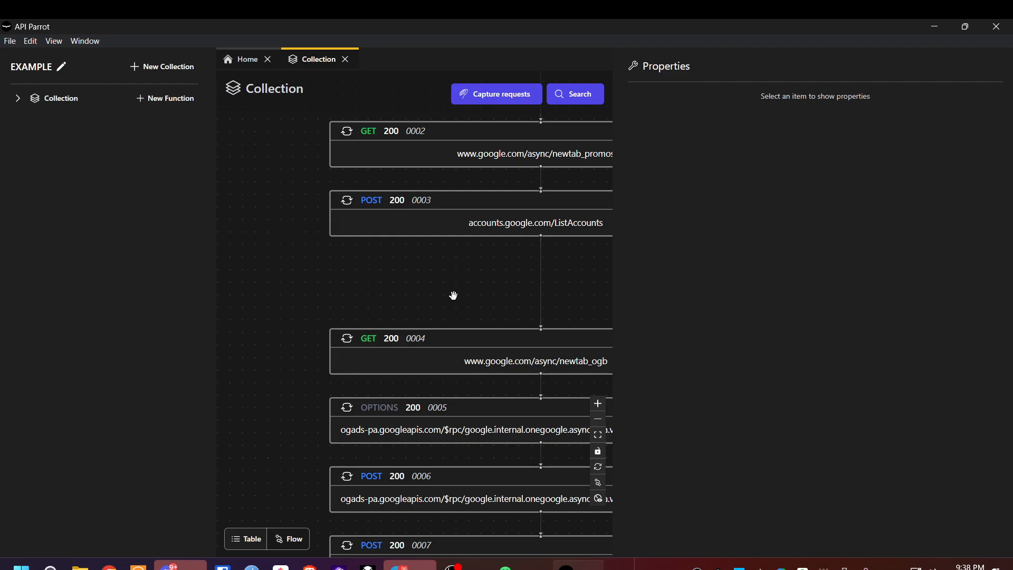
drag(454, 296, 347, 337)
scroll(348, 337, down, 2)
scroll(333, 332, up, 8)
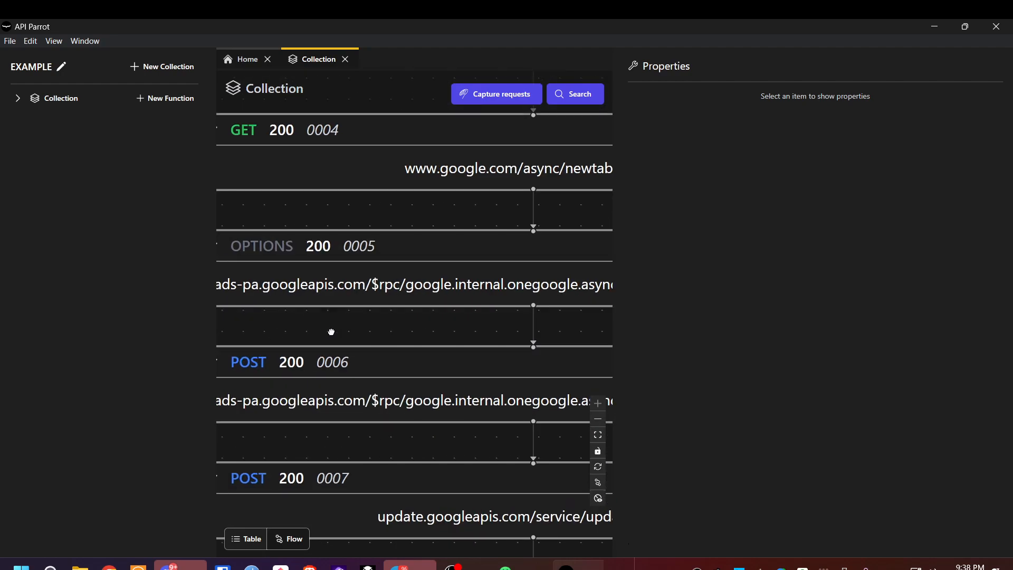
scroll(331, 332, down, 3)
drag(482, 301, 343, 160)
scroll(367, 413, up, 5)
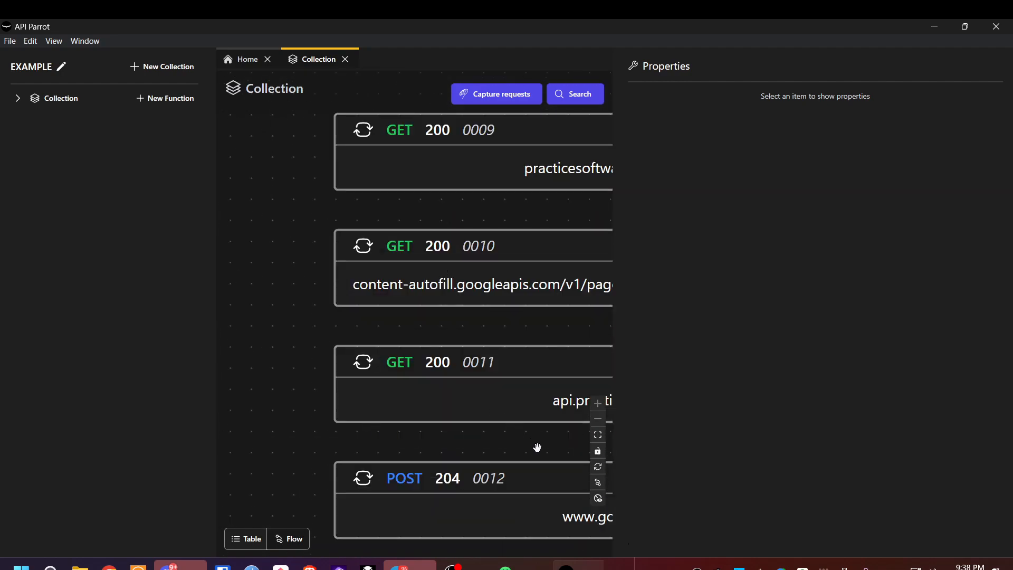
drag(537, 447, 288, 346)
scroll(386, 300, down, 3)
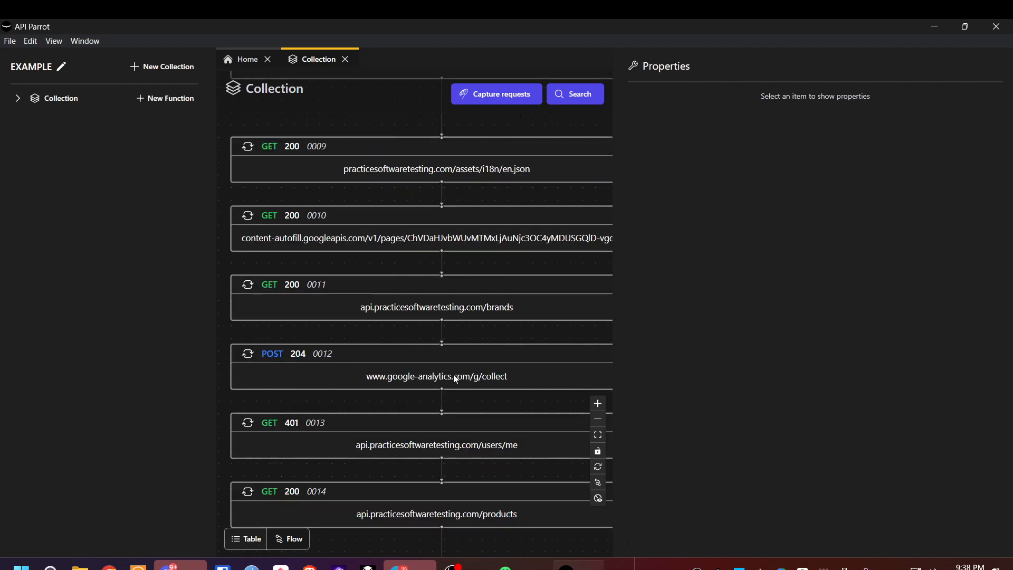
Show the collection as a table, select all requests and filter the list by "practices"
click(246, 539)
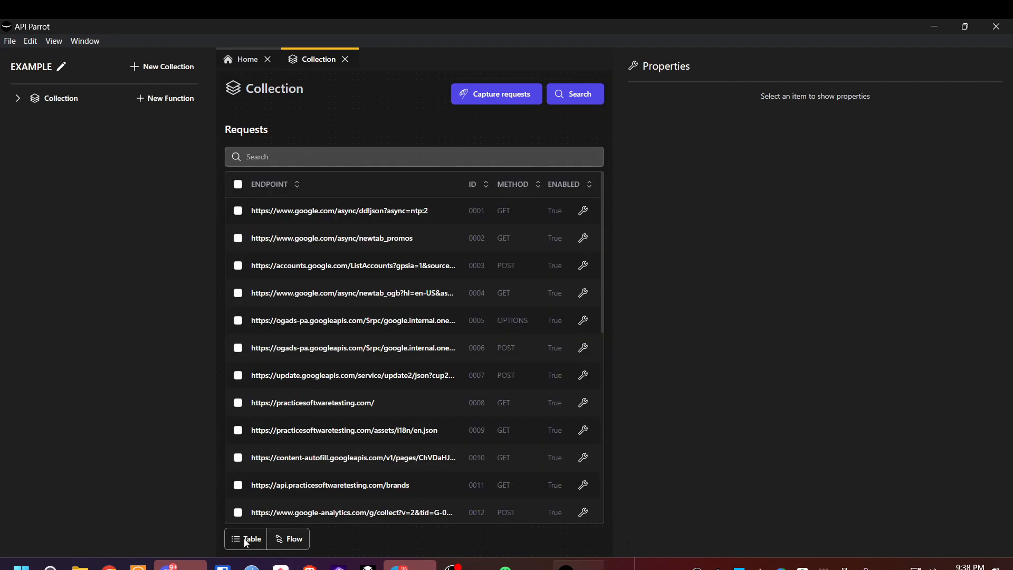
click(239, 184)
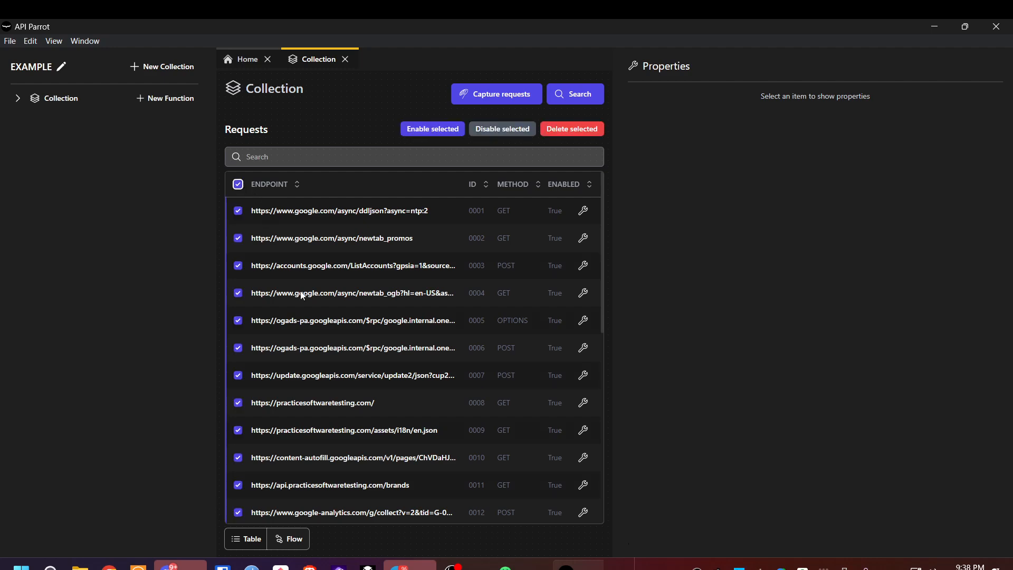
click(258, 157)
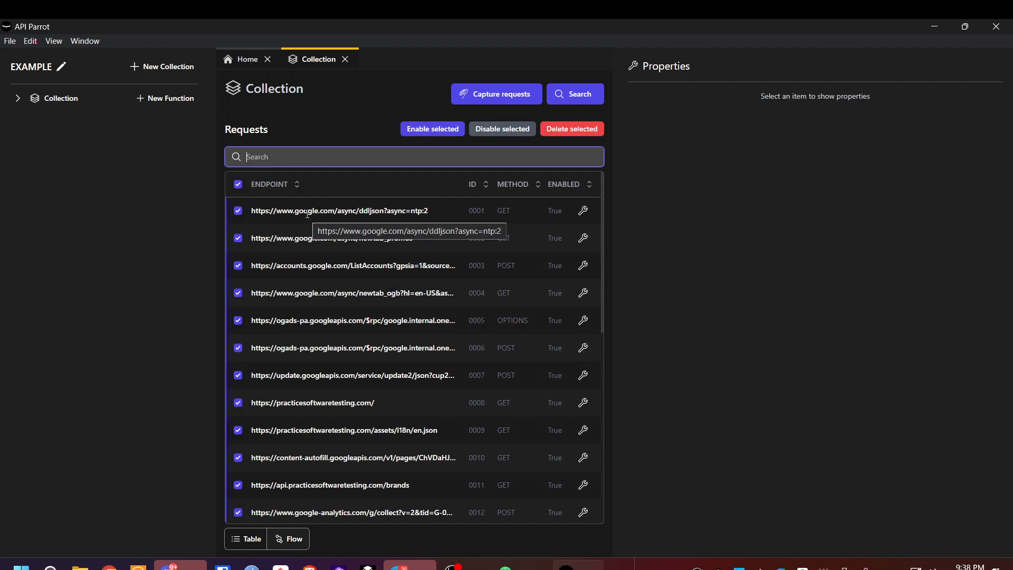
text(prac)
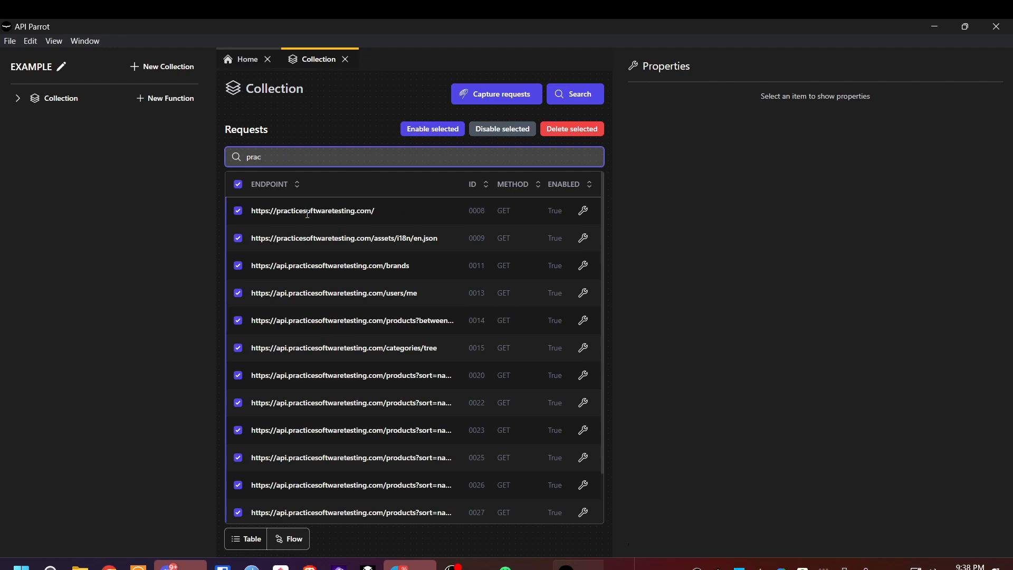
scroll(306, 333, down, 2)
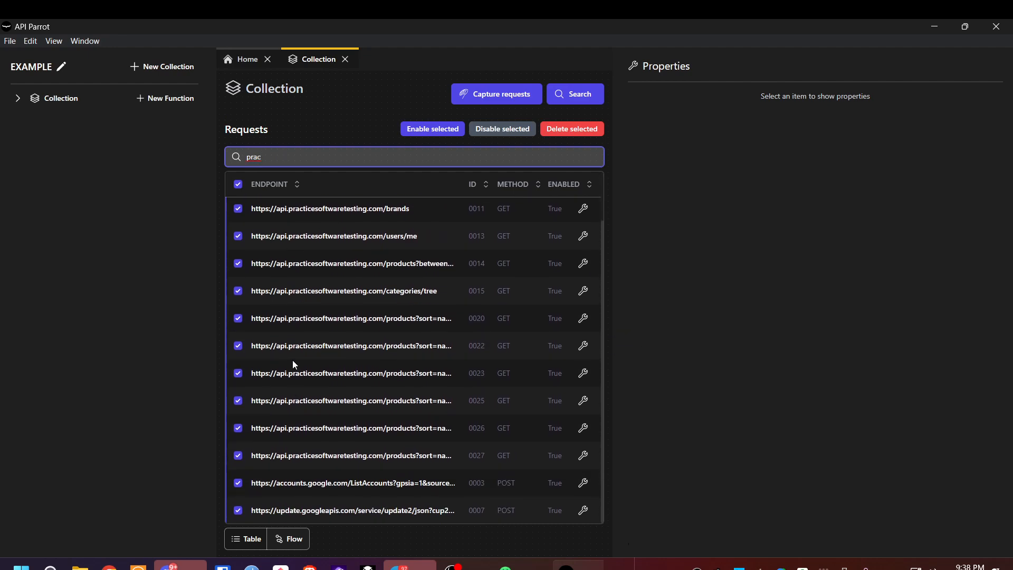
scroll(293, 364, up, 2)
scroll(294, 361, down, 2)
scroll(296, 357, up, 2)
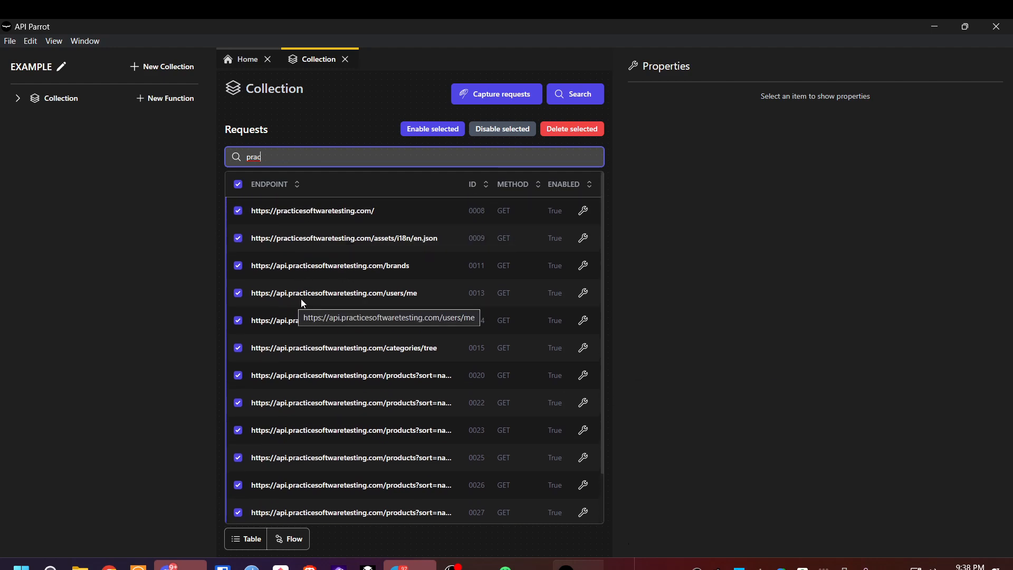
text(tices)
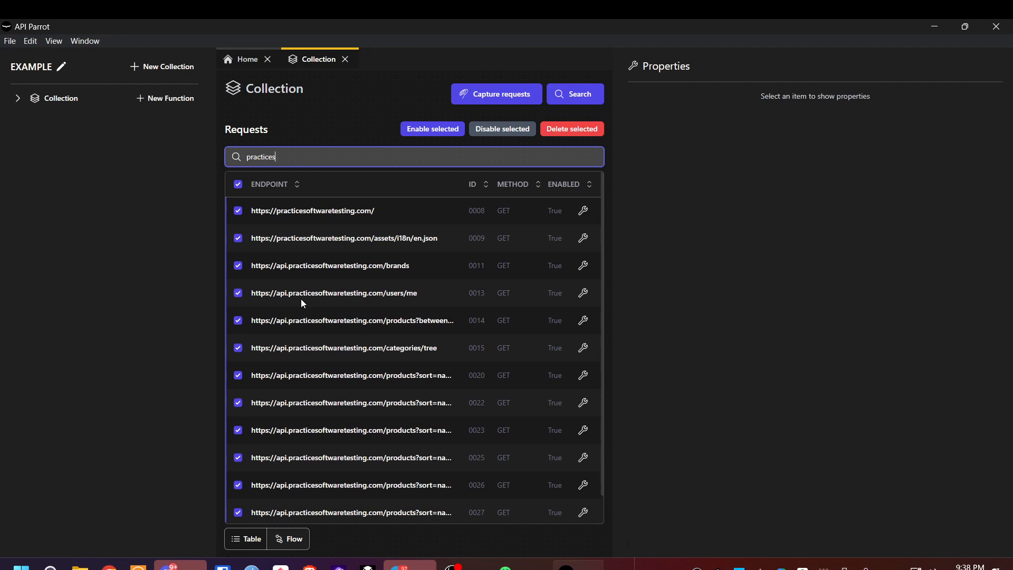
scroll(301, 300, down, 1)
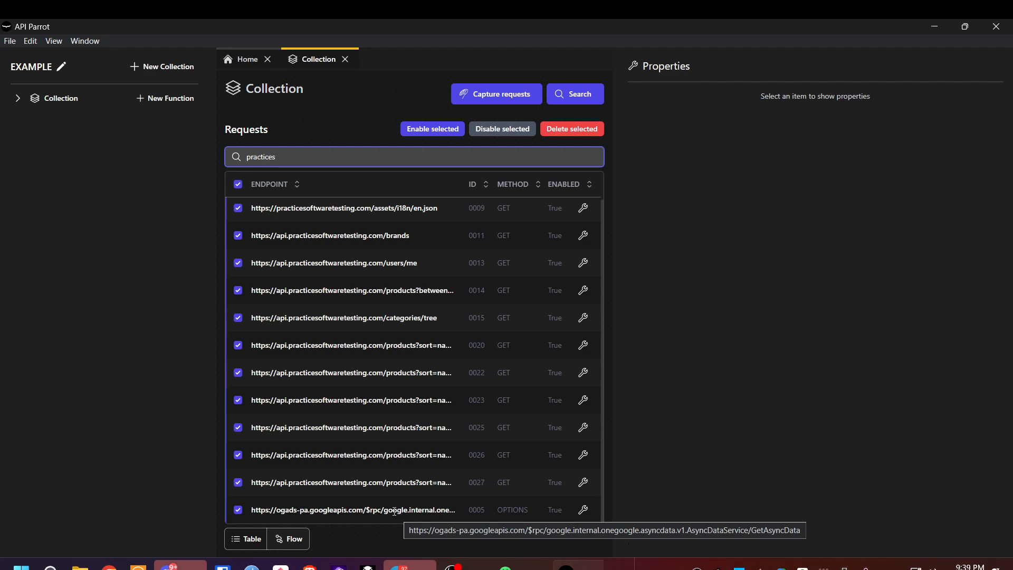
scroll(338, 380, up, 1)
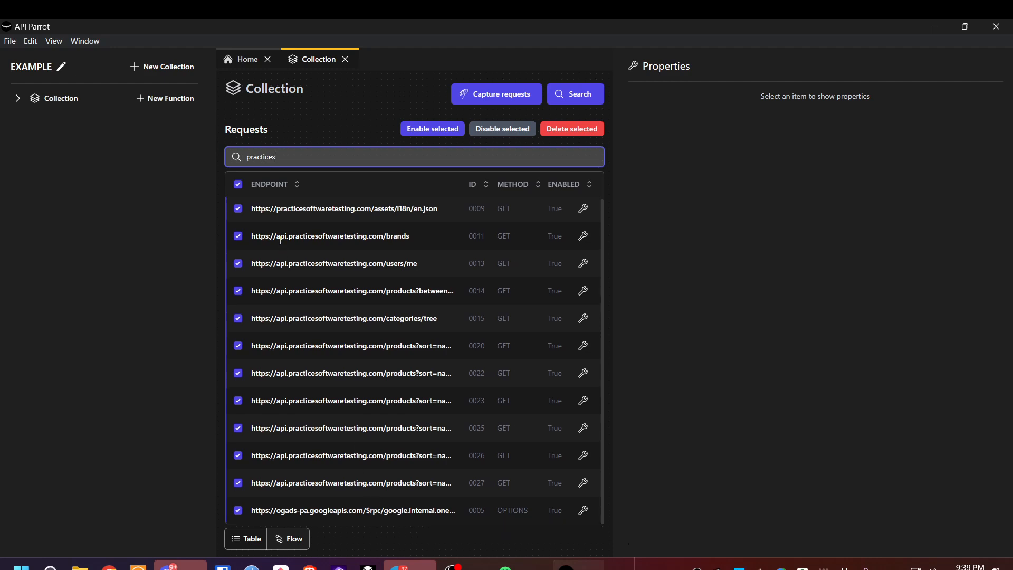
Try selecting only the requests that match "practicesoftwaretesting", clearing the selection and the filter again
click(238, 184)
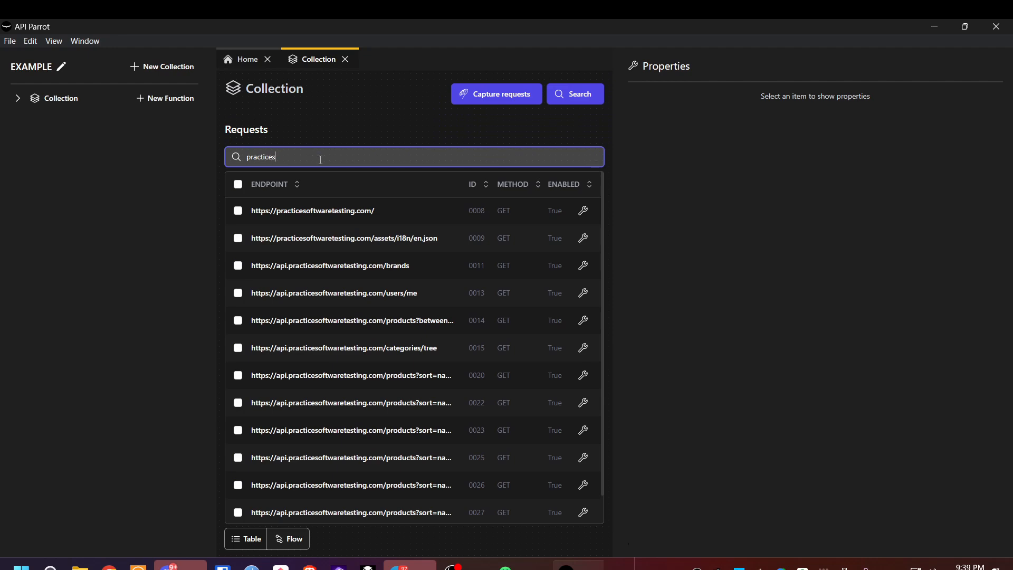
click(321, 160)
text(practicesoftwaretesting)
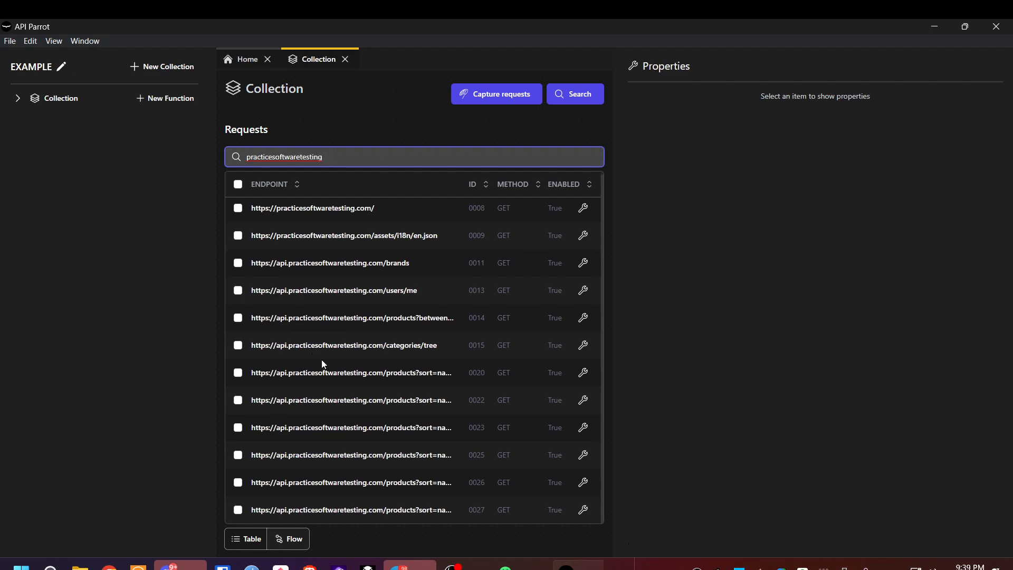
click(238, 184)
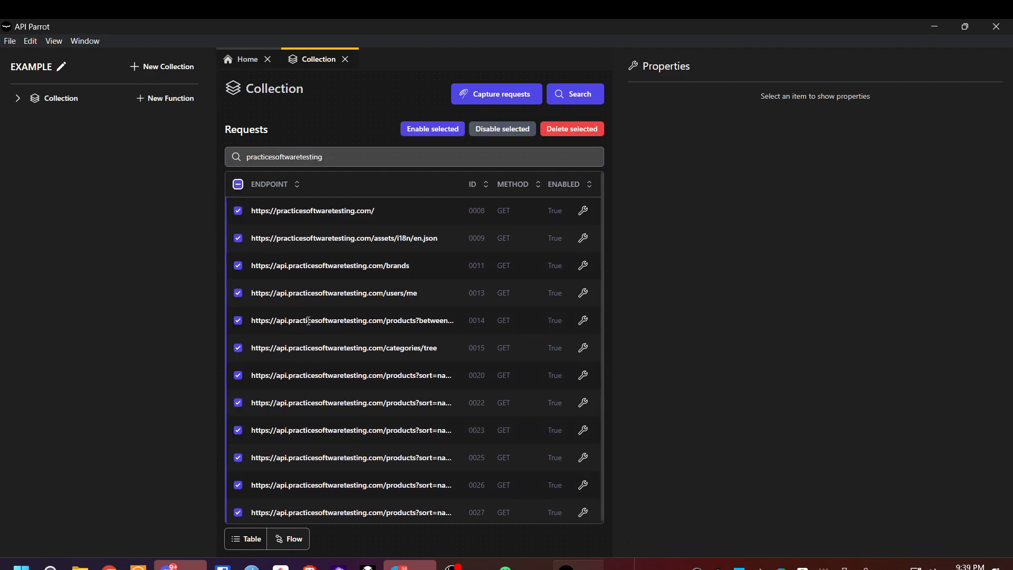
scroll(336, 459, up, 1)
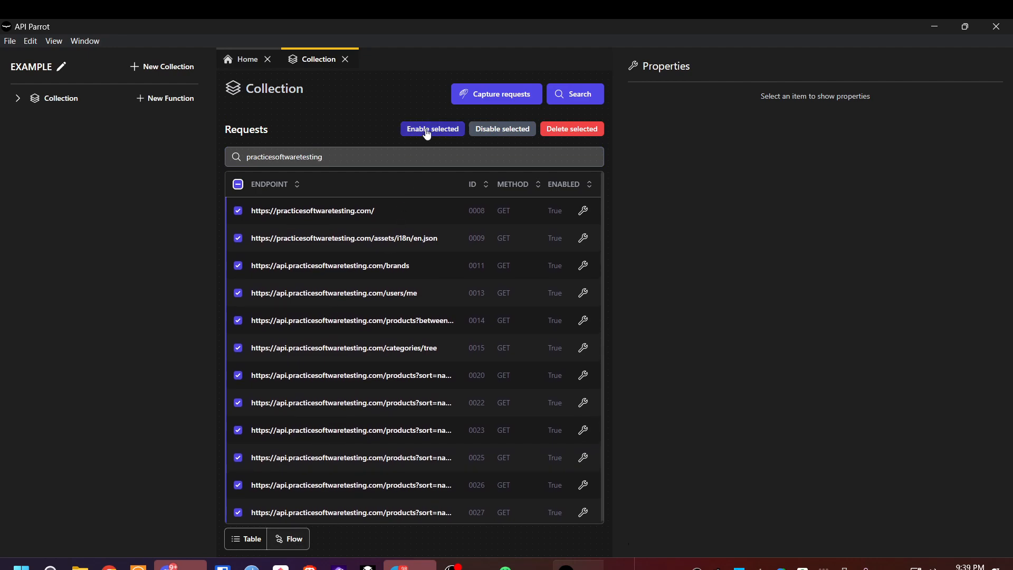
click(238, 184)
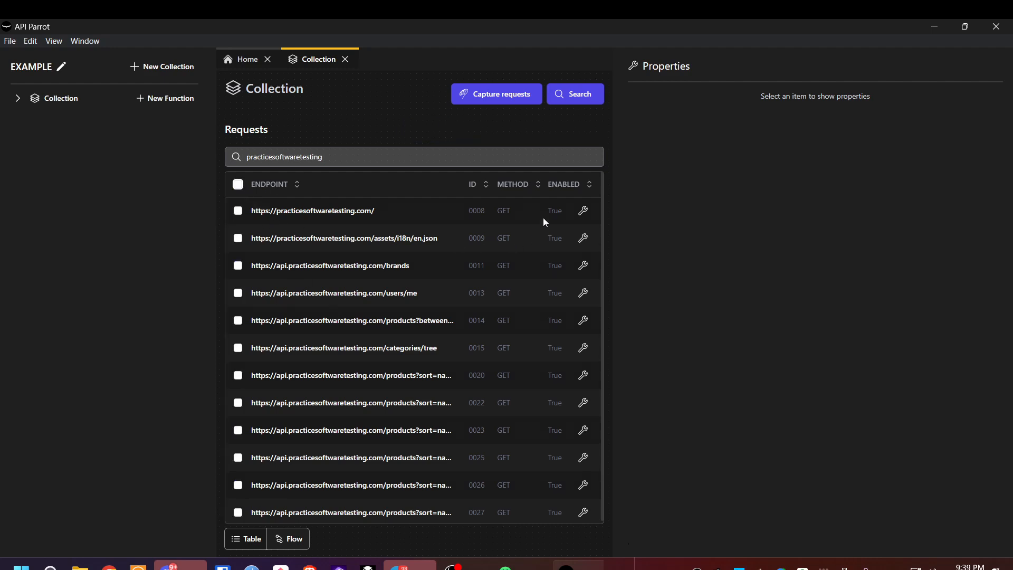
double_click(338, 157)
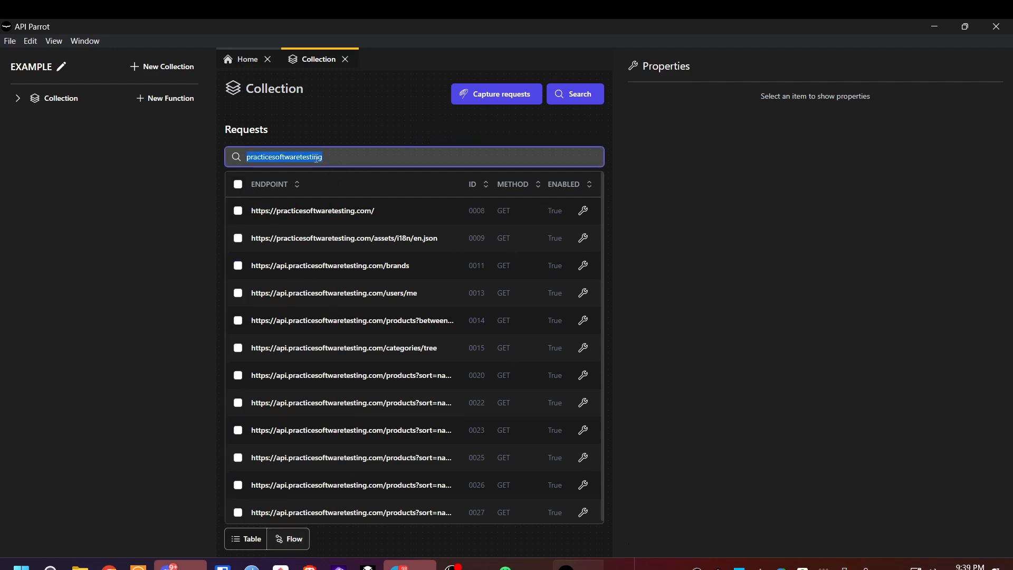
key(BackSpace)
Select every captured request in the unfiltered table and disable them all
scroll(403, 306, down, 8)
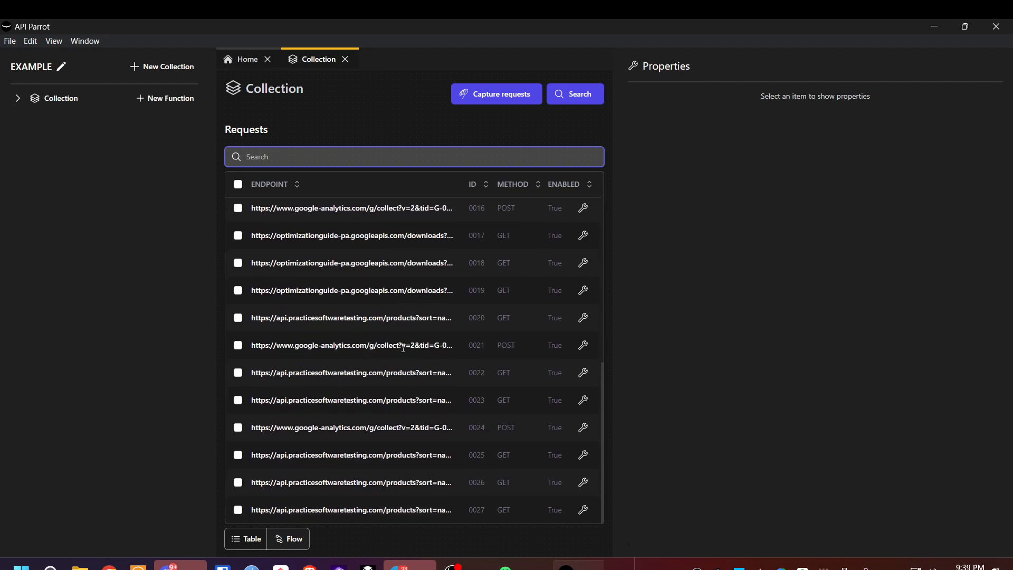
scroll(294, 364, up, 8)
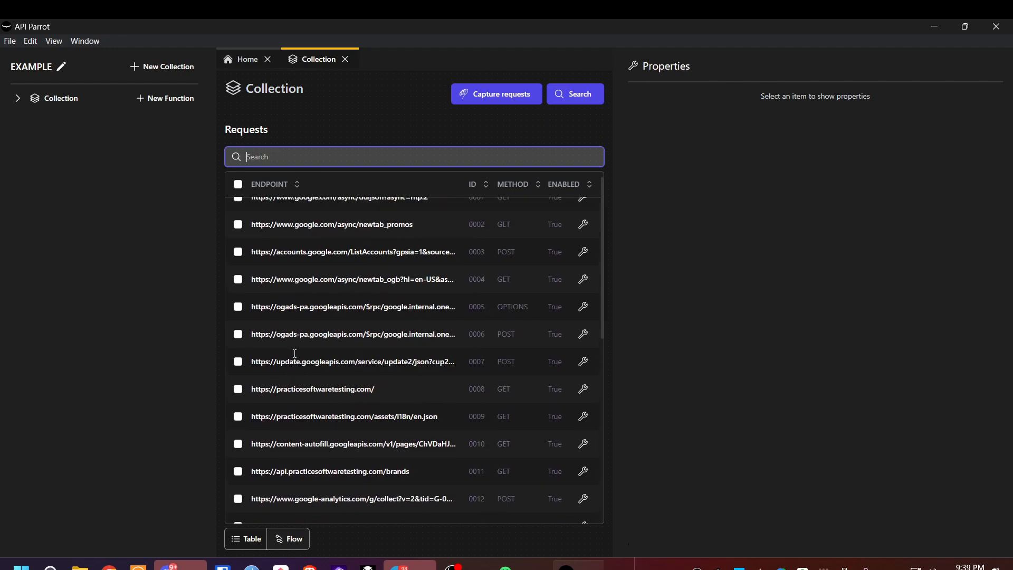
click(238, 185)
click(494, 130)
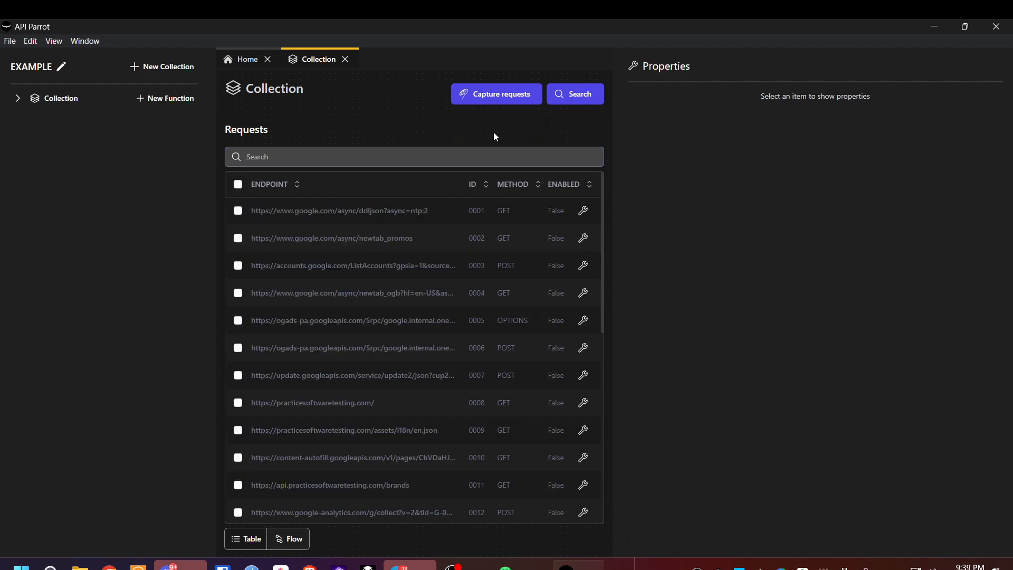
Filter the requests by "practicesoftware" and enable all the matching ones
click(278, 156)
text(pracitce)
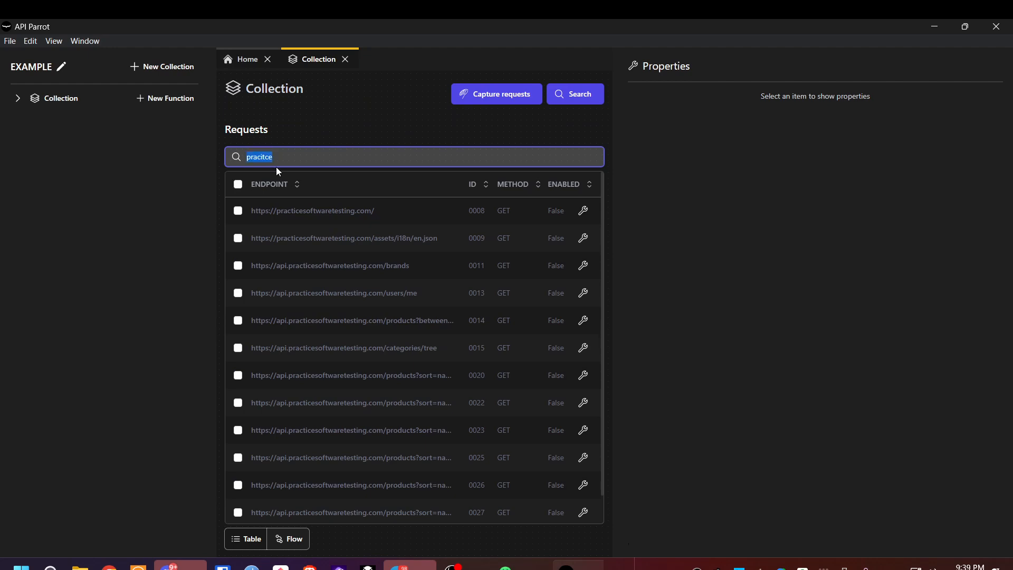
text(practicesoftware)
click(238, 184)
click(426, 132)
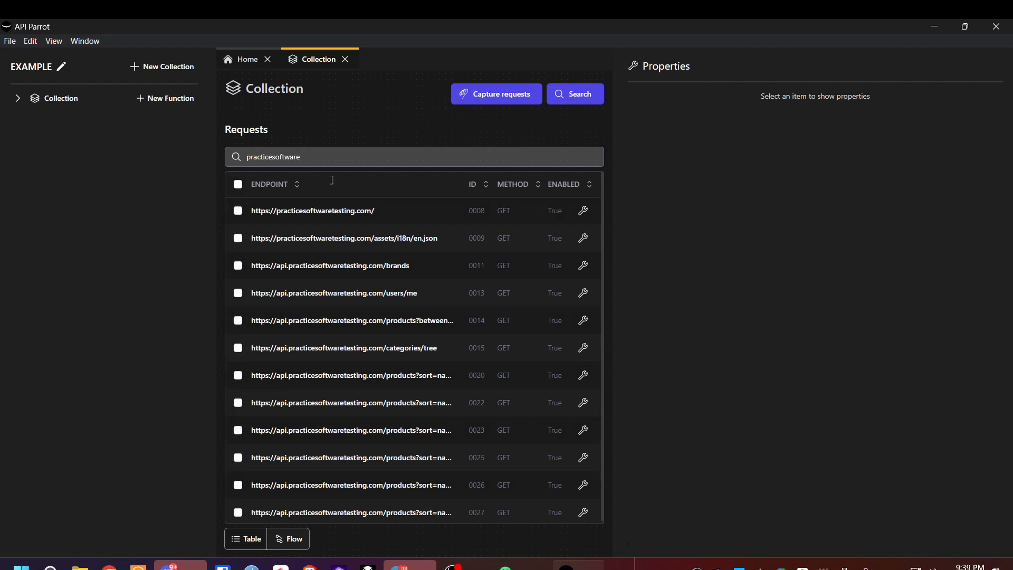
Show the collection as a flow and examine which request nodes are enabled or disabled and their remaining variable links
click(278, 537)
scroll(474, 268, up, 3)
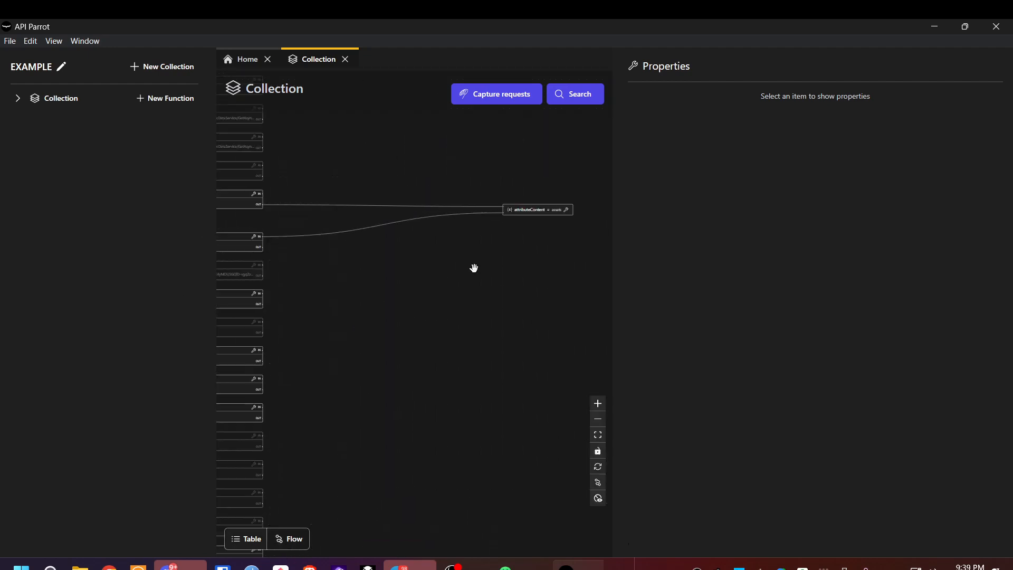
drag(328, 257, 502, 352)
scroll(443, 258, up, 6)
drag(406, 141, 499, 252)
scroll(499, 251, down, 7)
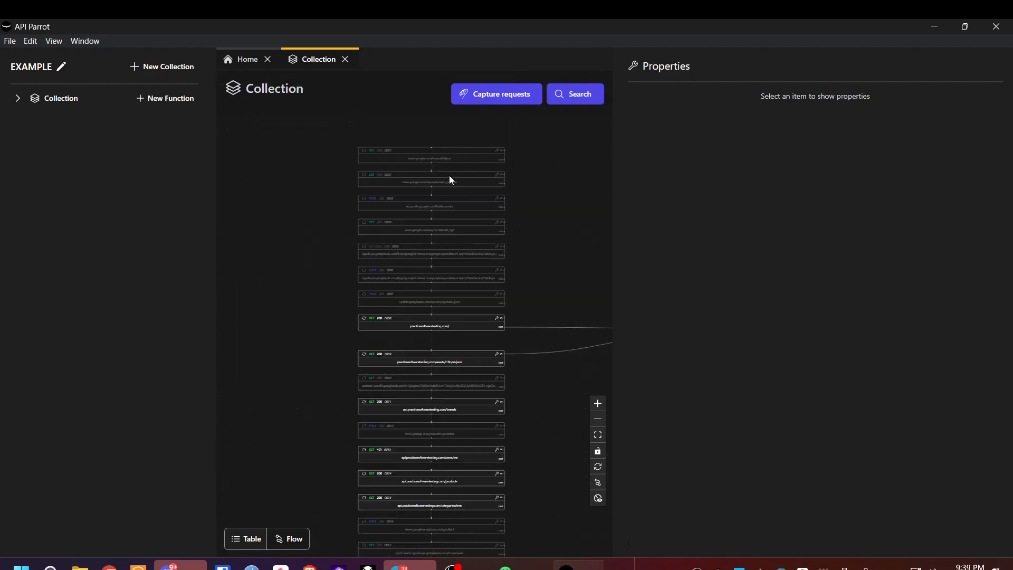
scroll(451, 176, up, 3)
scroll(359, 277, down, 3)
drag(454, 319, 509, 203)
scroll(477, 232, up, 5)
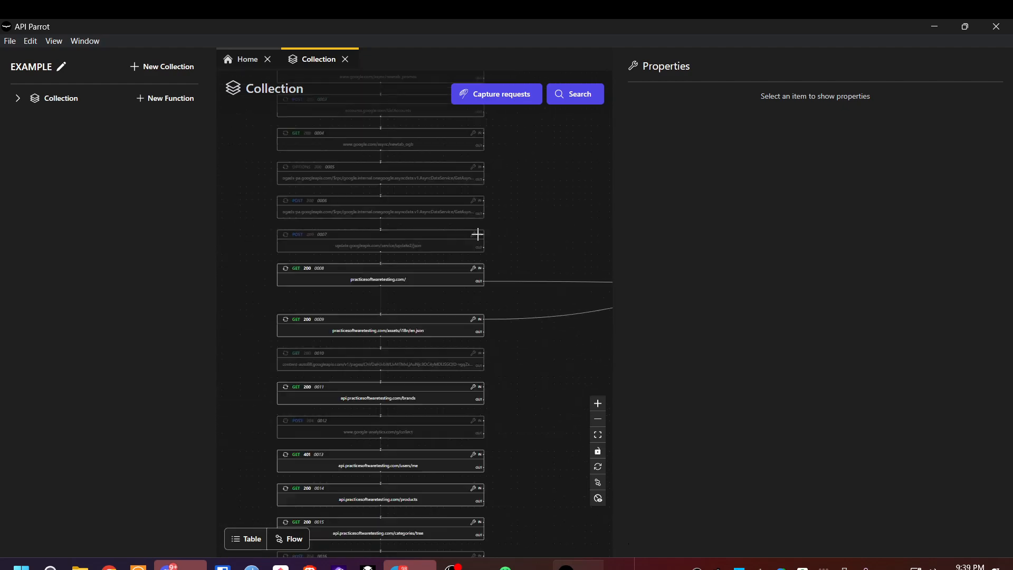
drag(508, 254, 519, 185)
drag(398, 244, 387, 231)
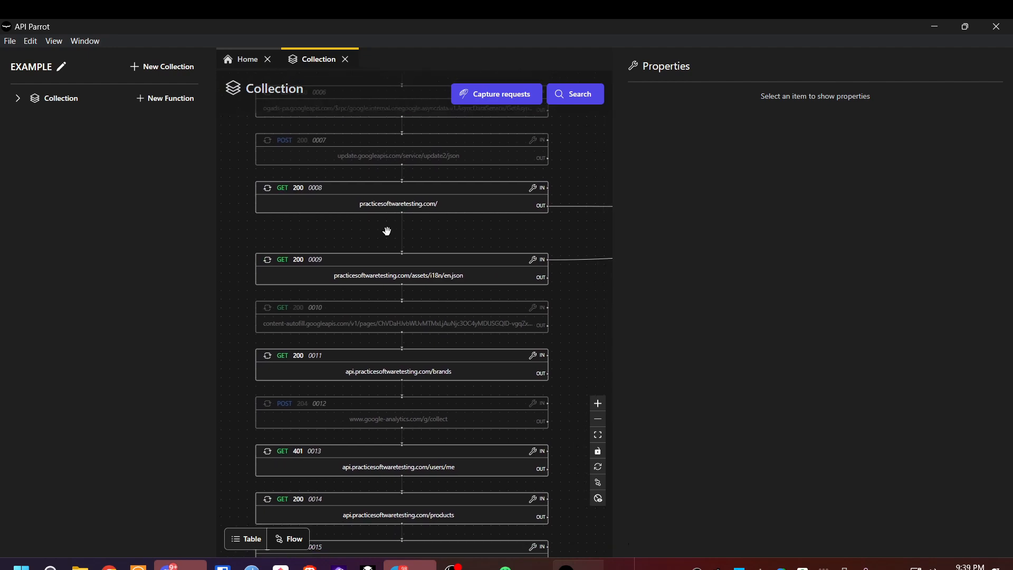
scroll(532, 379, up, 1)
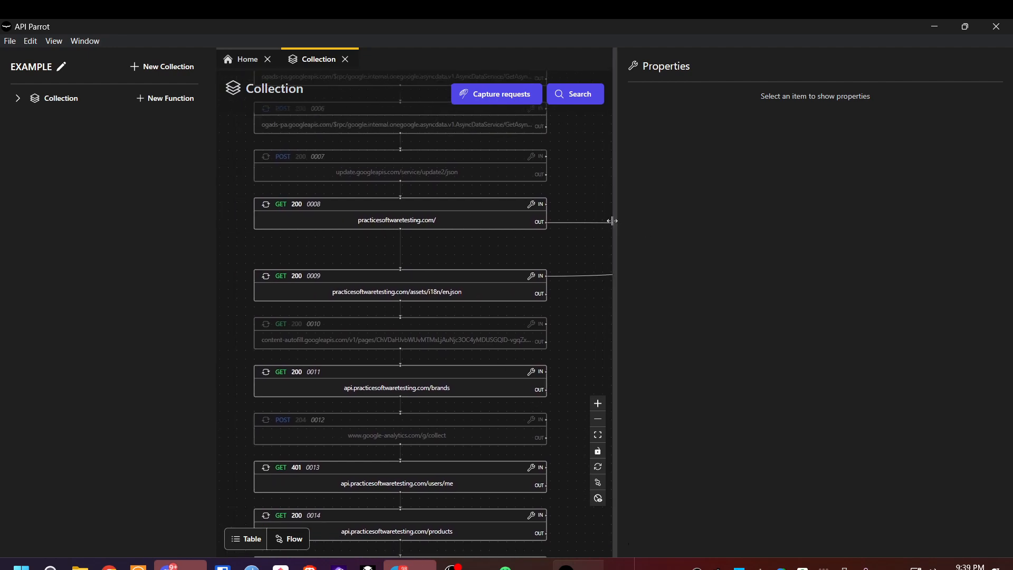
Widen the flow area by narrowing the properties pane, and inspect the whole flow and the nodes around request 0008 up close
drag(613, 222, 1009, 276)
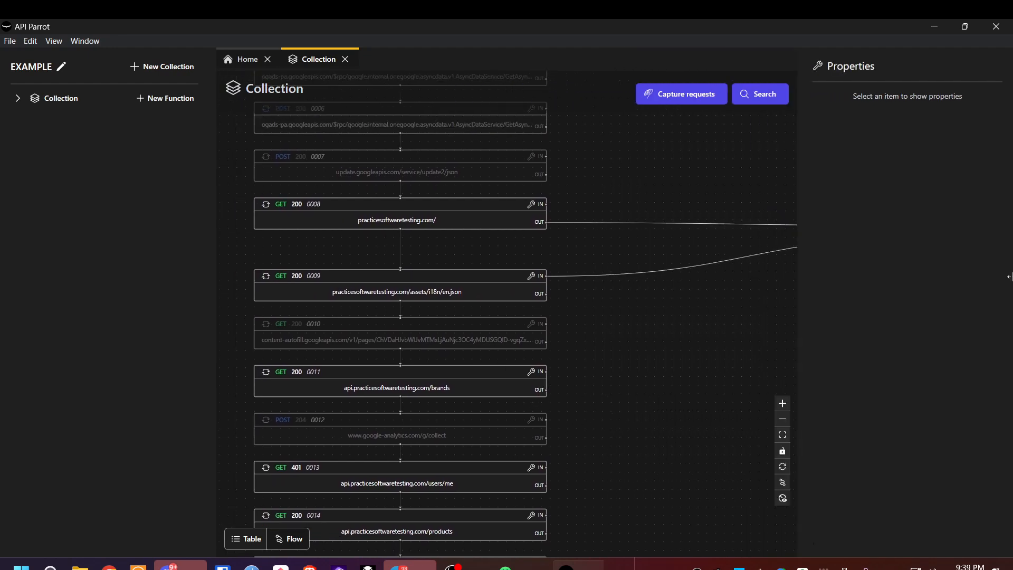
click(782, 438)
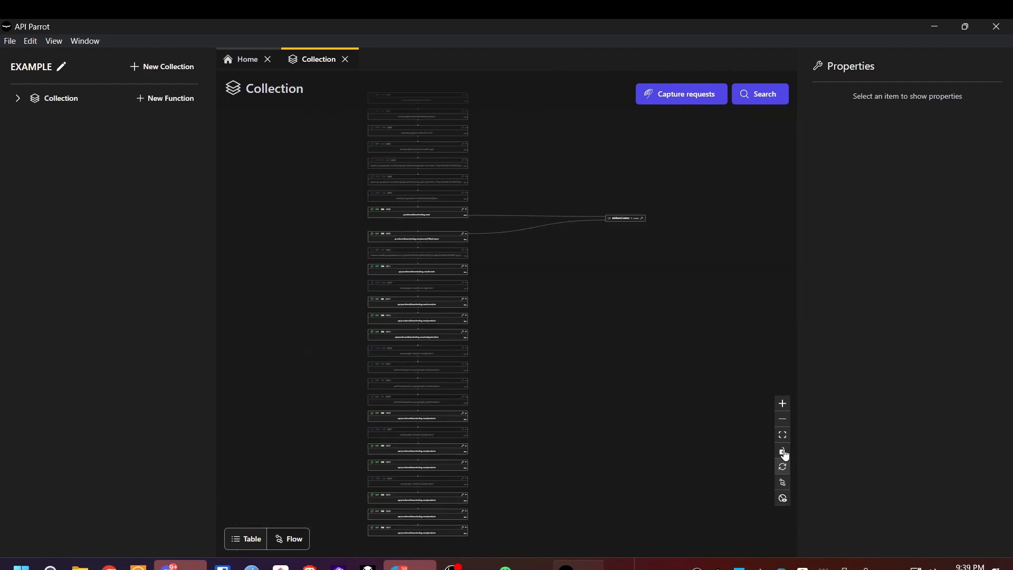
click(783, 404)
scroll(489, 164, up, 7)
drag(433, 229, 704, 195)
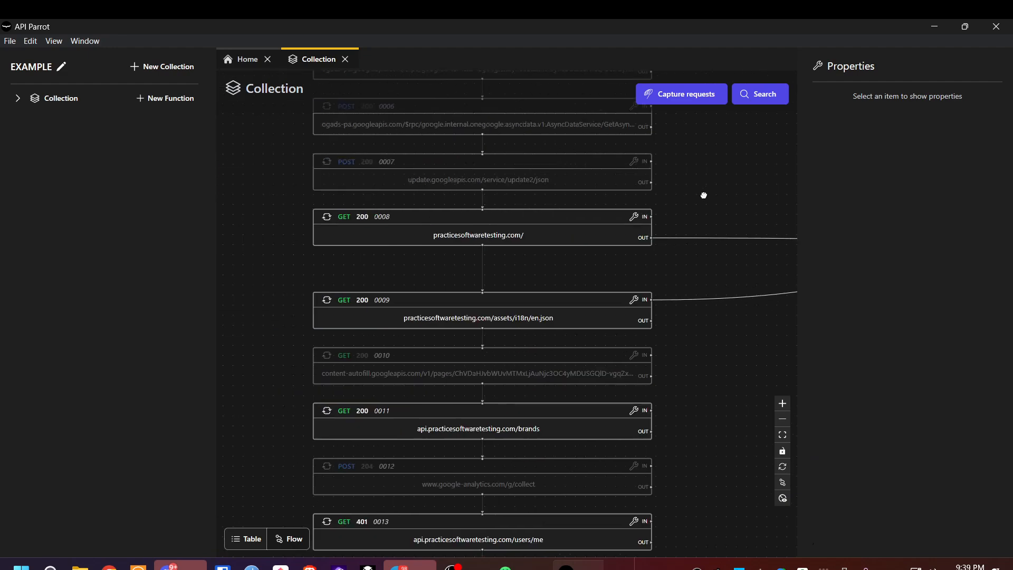
Open the properties of request 0008 (practicesoftwaretesting.com/) in the flow and widen the properties pane
scroll(453, 231, up, 5)
click(432, 228)
scroll(417, 236, down, 3)
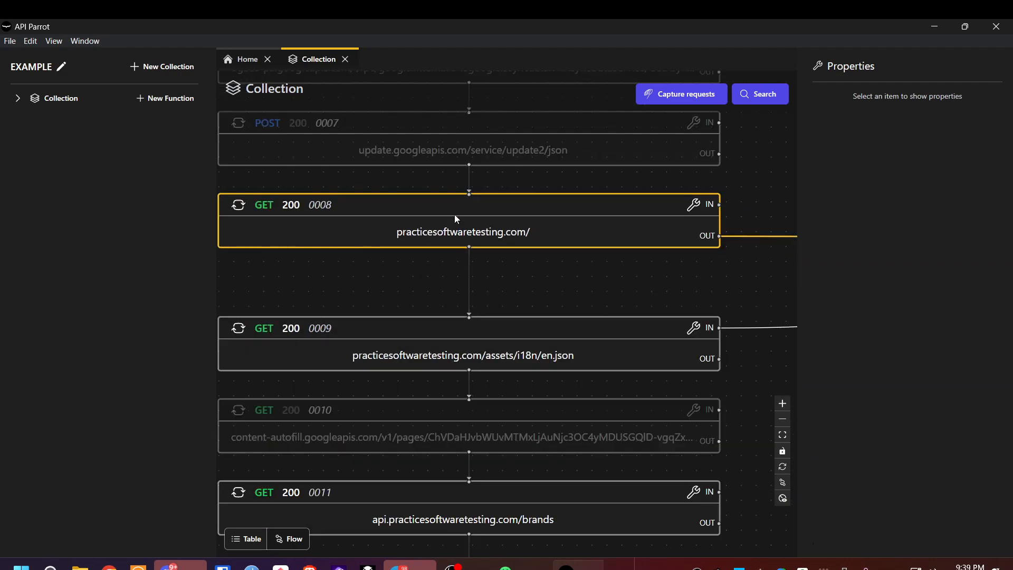
click(693, 205)
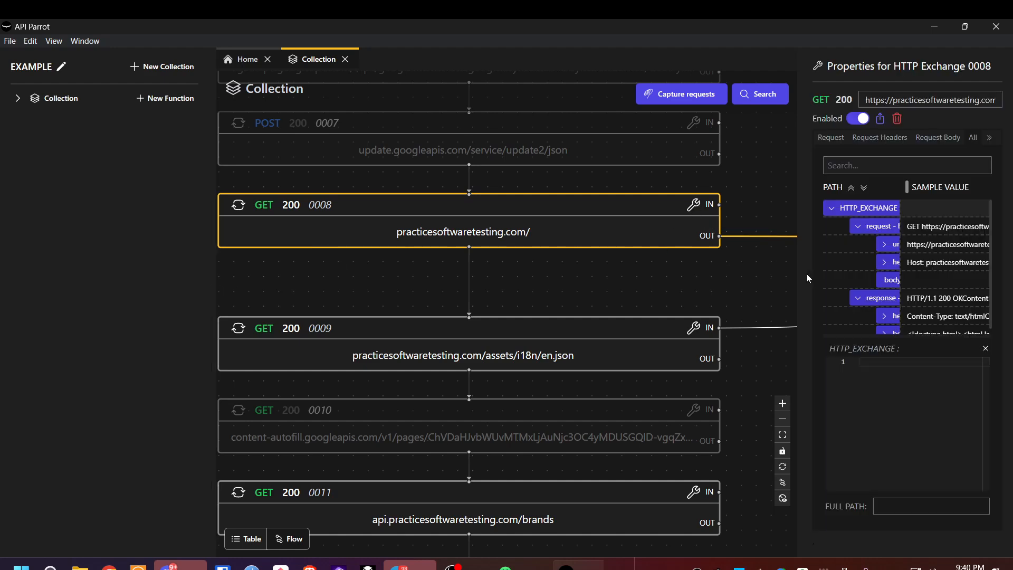
drag(807, 278, 349, 286)
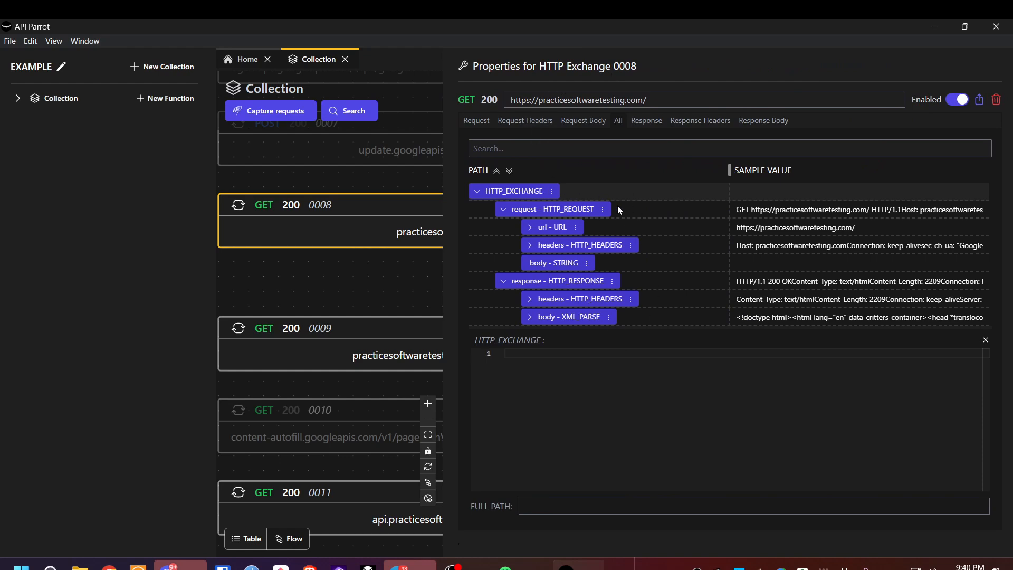
View the sample values of exchange 0008's whole request and of its URL, headers and body
click(640, 210)
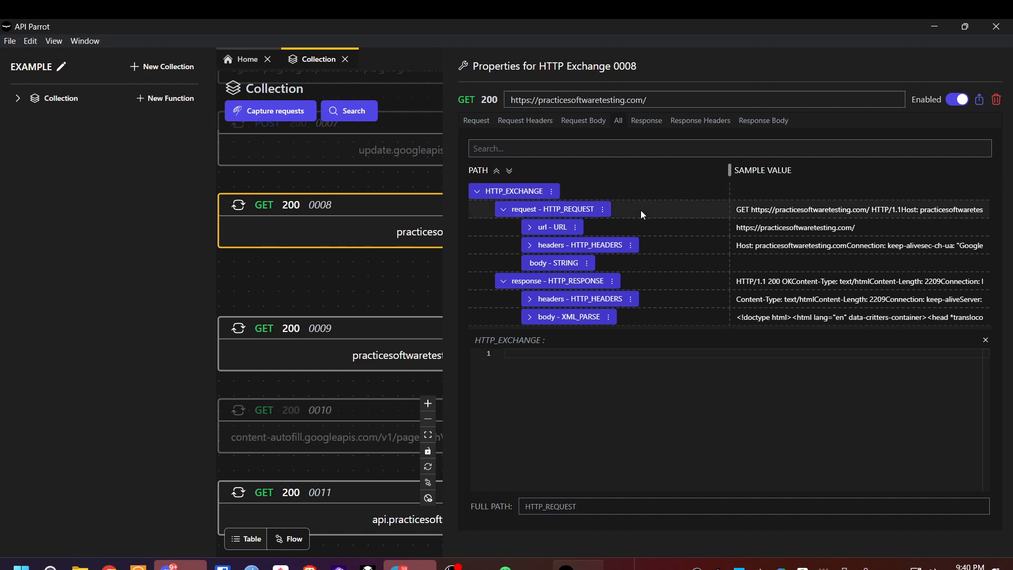
scroll(611, 428, down, 2)
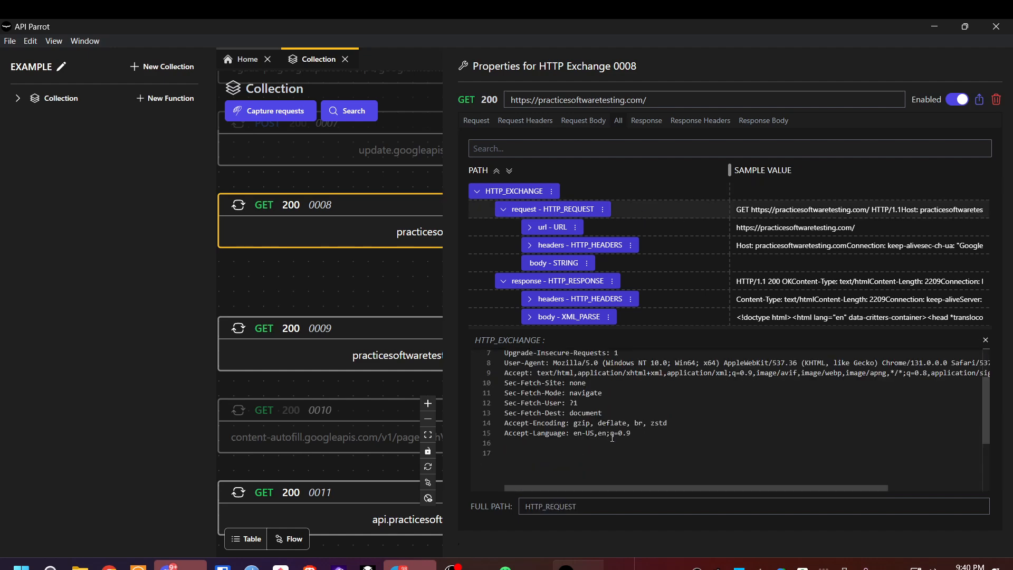
scroll(611, 429, up, 2)
click(660, 229)
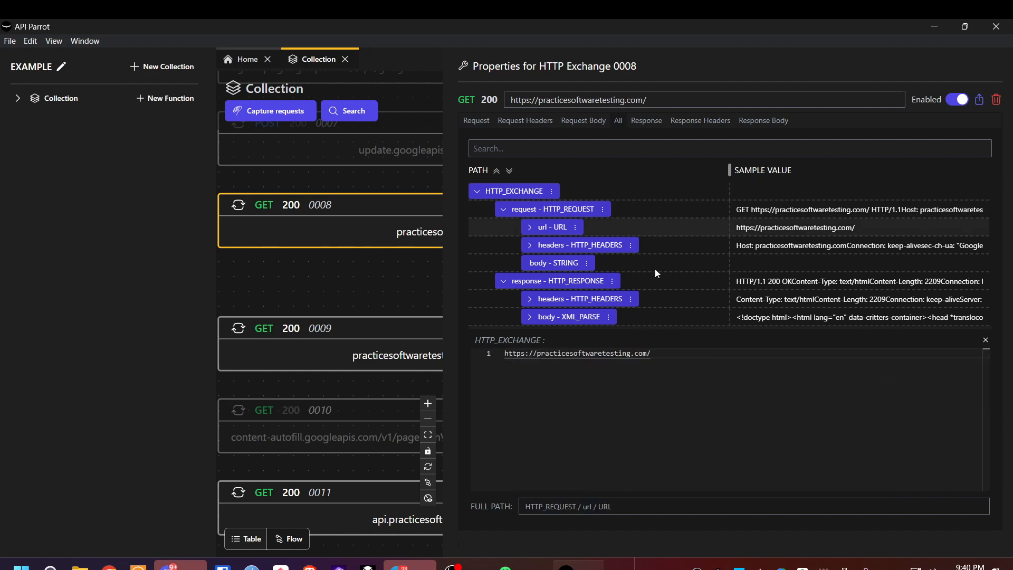
click(686, 245)
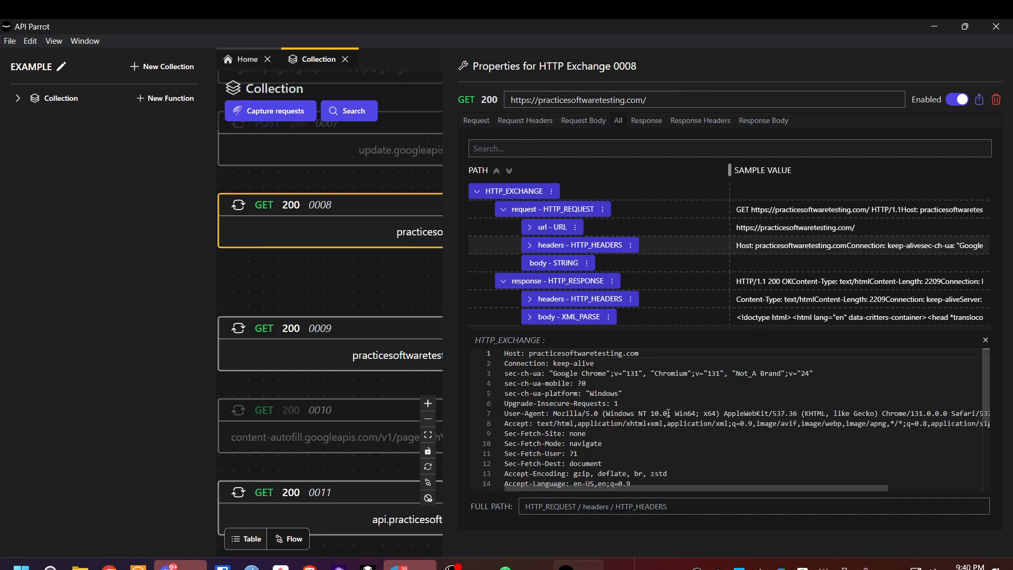
click(650, 265)
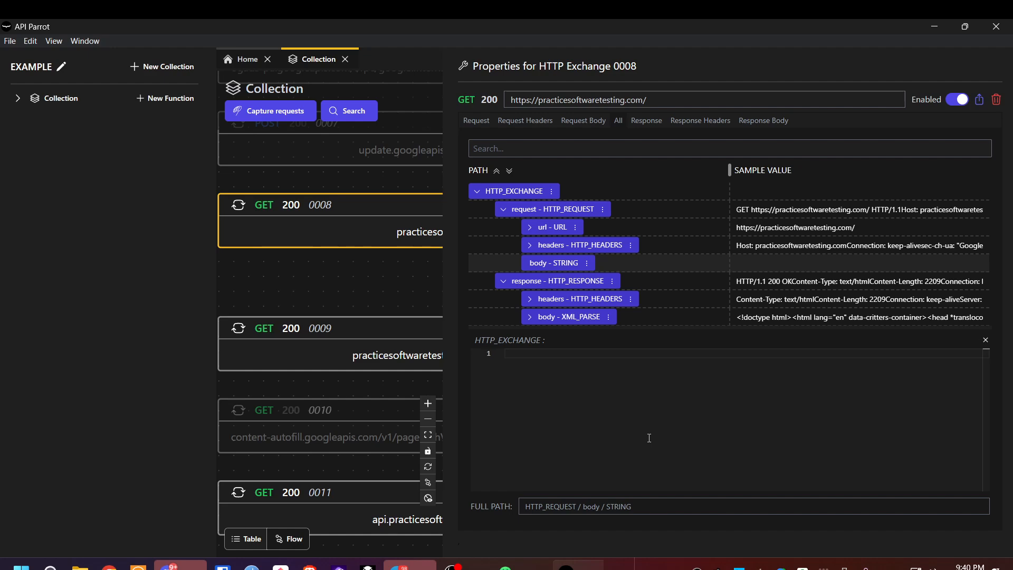
Re-examine exchange 0008's request headers and compare them with the full raw request text
click(674, 277)
click(673, 245)
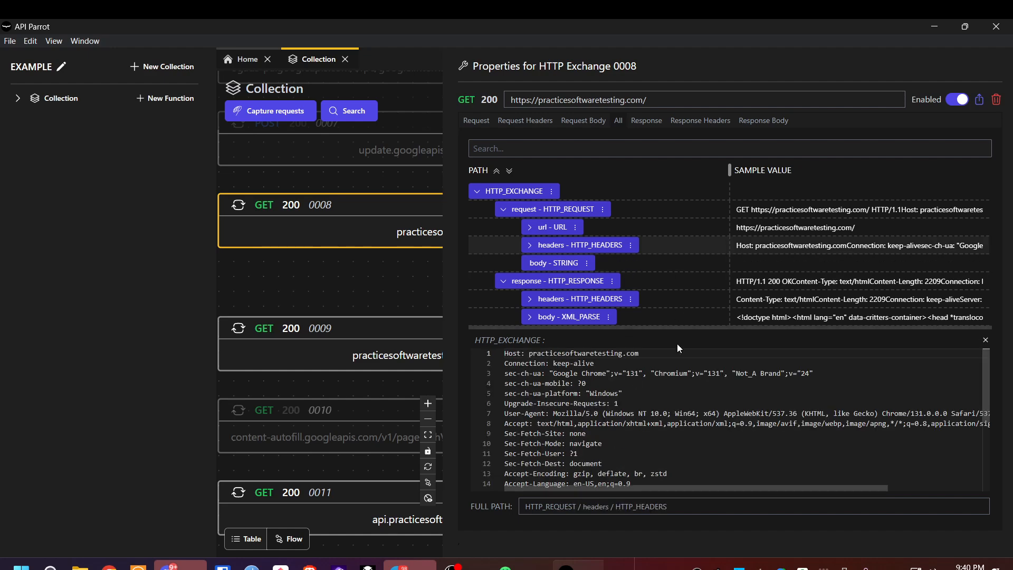
scroll(642, 471, down, 2)
scroll(642, 472, up, 2)
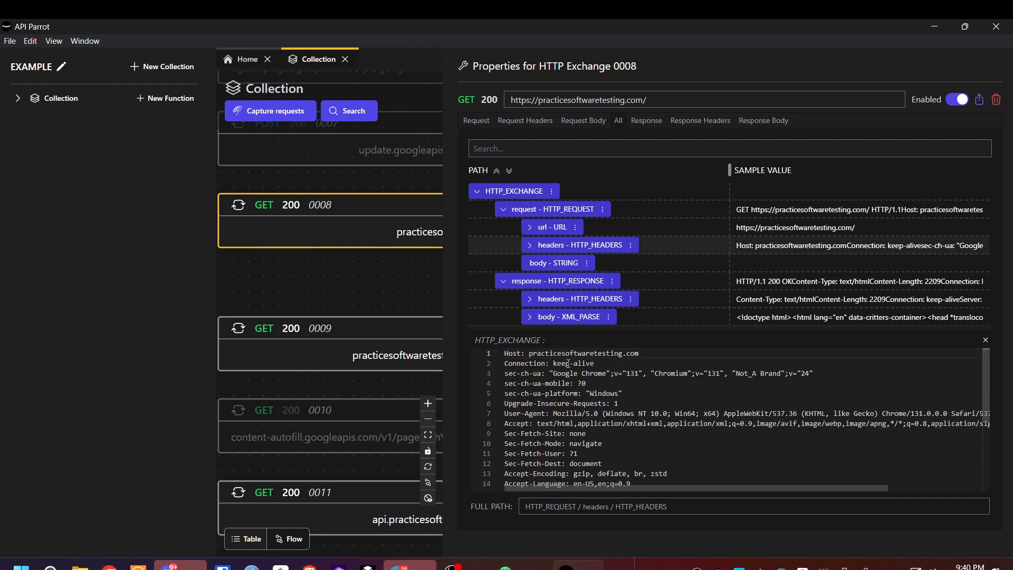
click(692, 211)
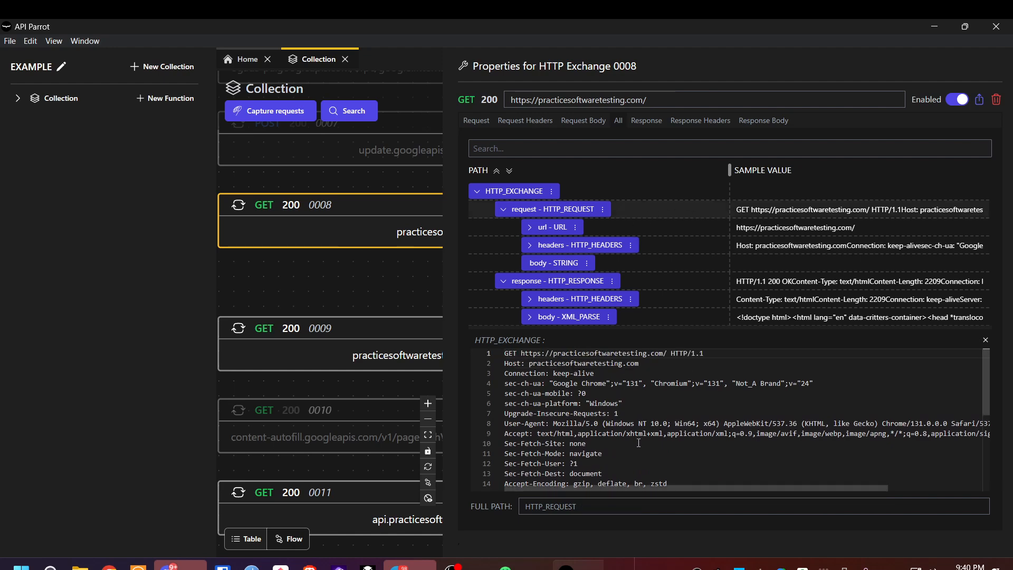
scroll(628, 441, down, 1)
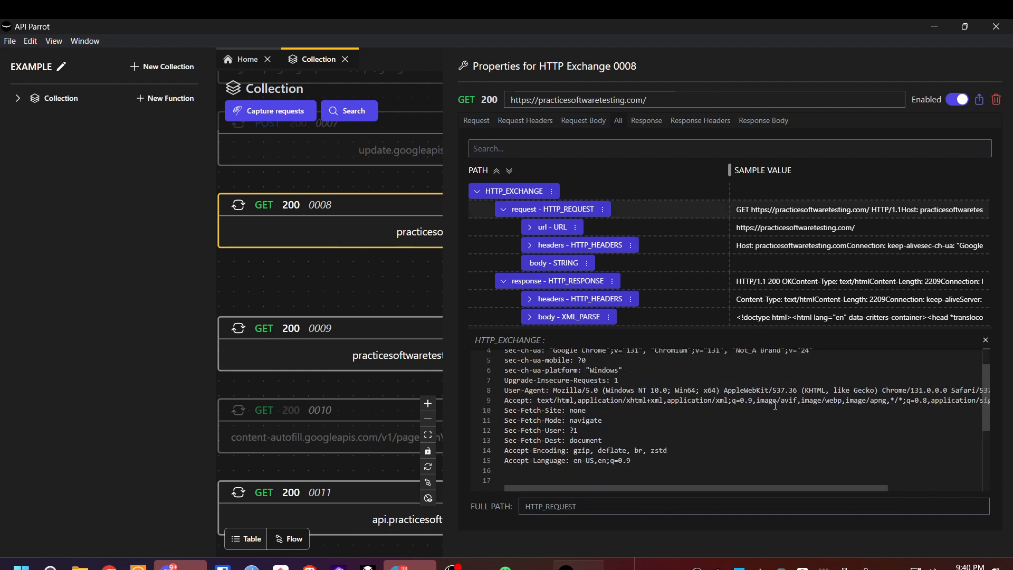
triple_click(750, 209)
scroll(681, 406, up, 1)
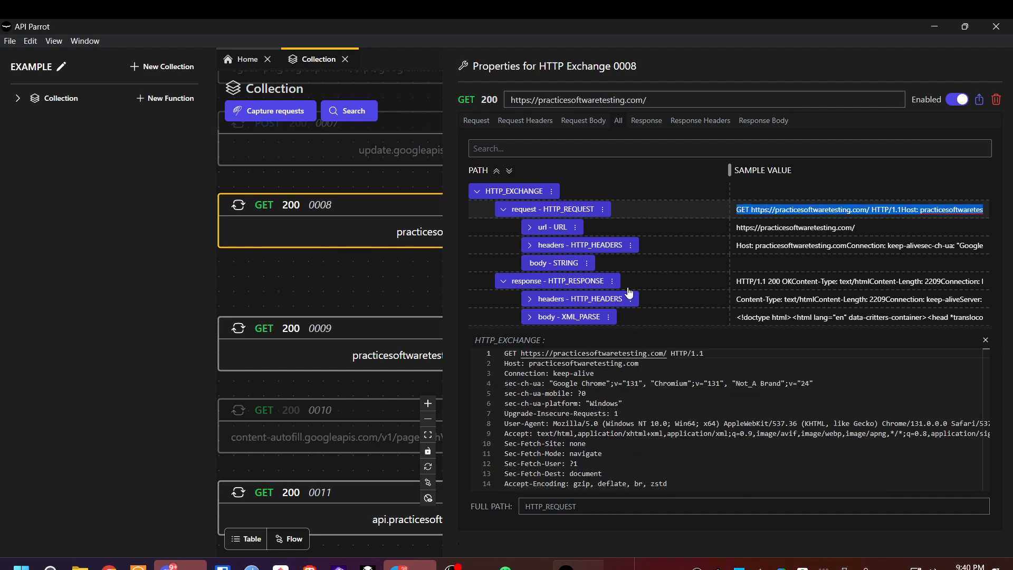
Collapse the request branch of exchange 0008 and view the full response, its headers and its XML_PARSE body
click(678, 281)
click(473, 192)
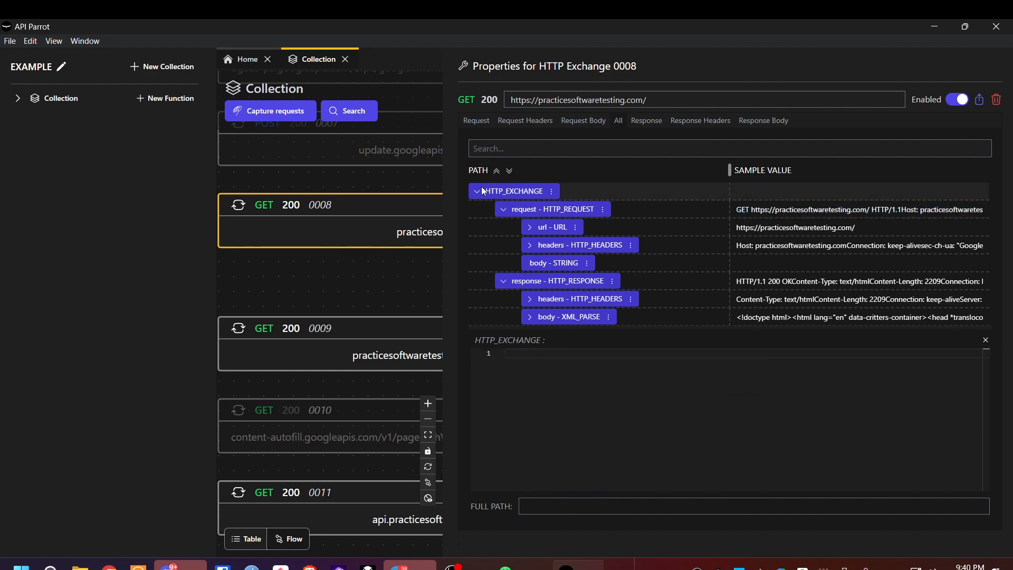
click(505, 210)
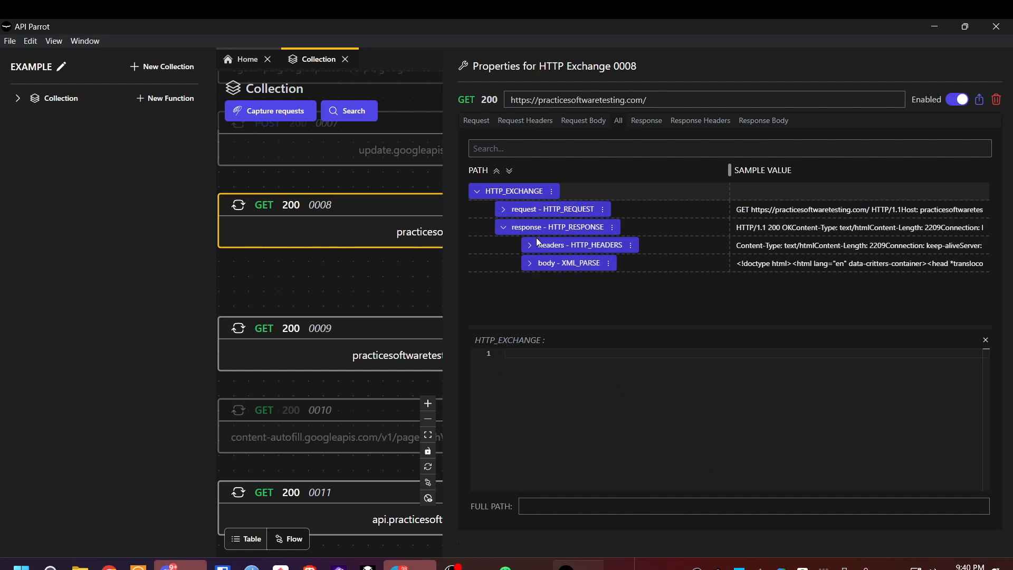
click(650, 234)
scroll(654, 386, down, 4)
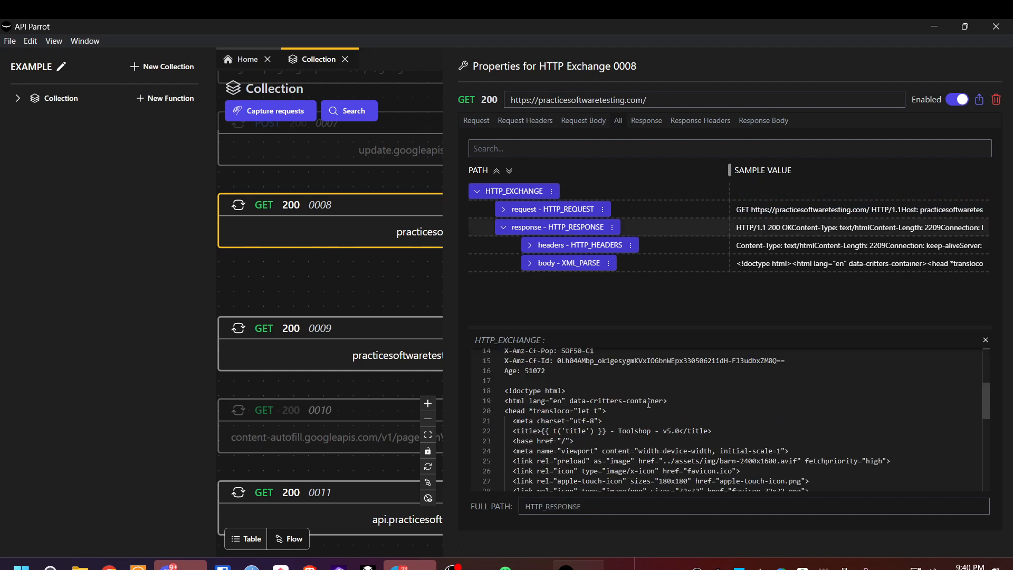
click(660, 245)
click(634, 264)
scroll(606, 432, down, 1)
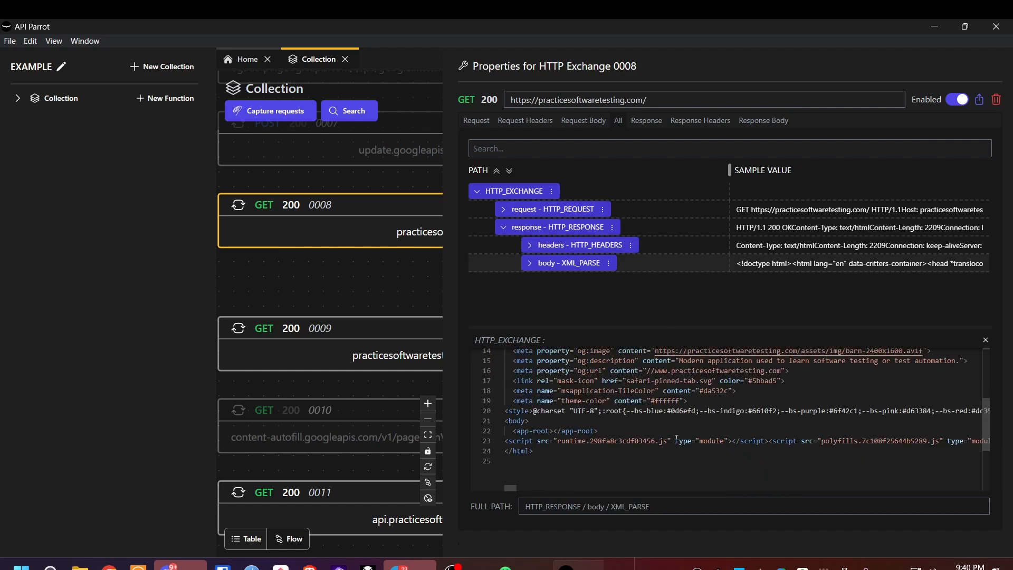
Read through the HTML in exchange 0008's response body, from the head's link and meta tags to the closing scripts
scroll(600, 424, up, 1)
scroll(548, 371, down, 1)
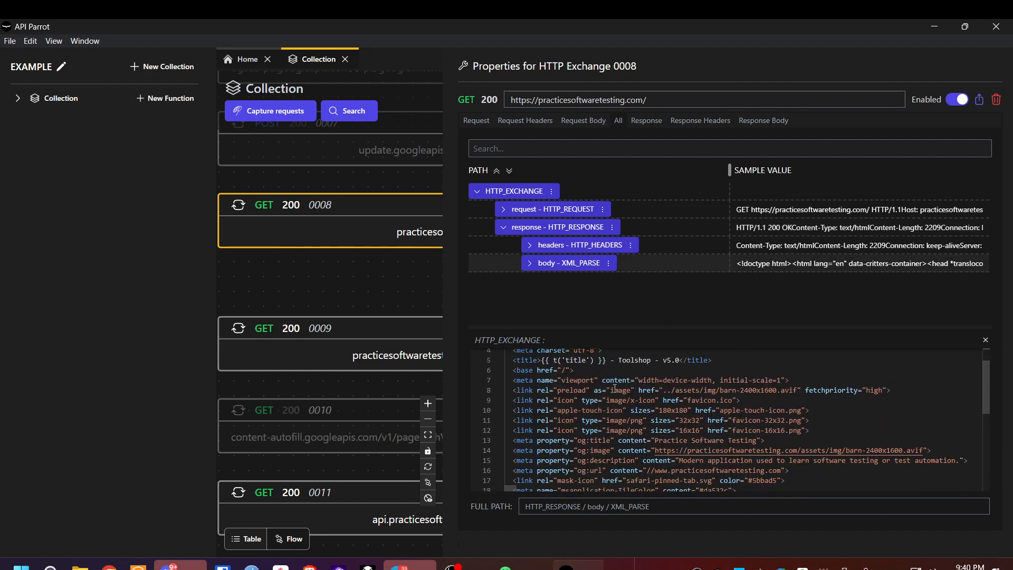
drag(573, 390, 927, 428)
click(928, 428)
scroll(669, 420, down, 2)
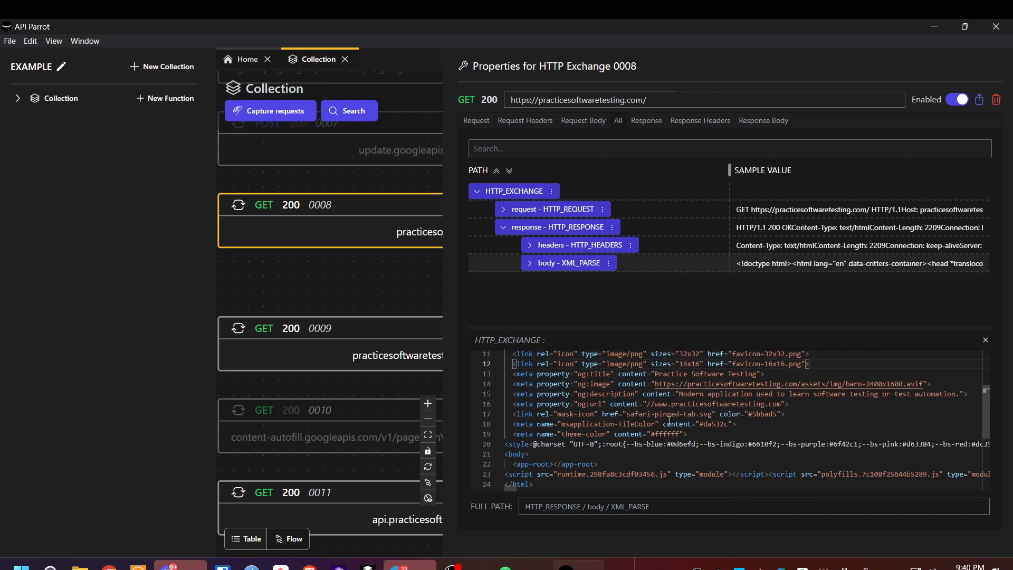
drag(623, 417, 671, 443)
scroll(671, 444, down, 1)
click(633, 448)
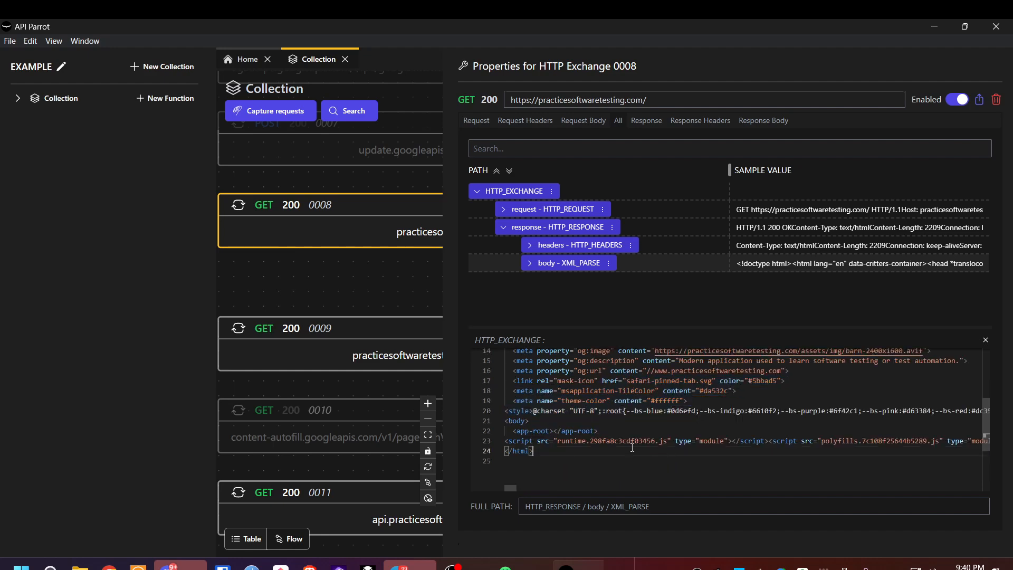
triple_click(615, 439)
click(538, 478)
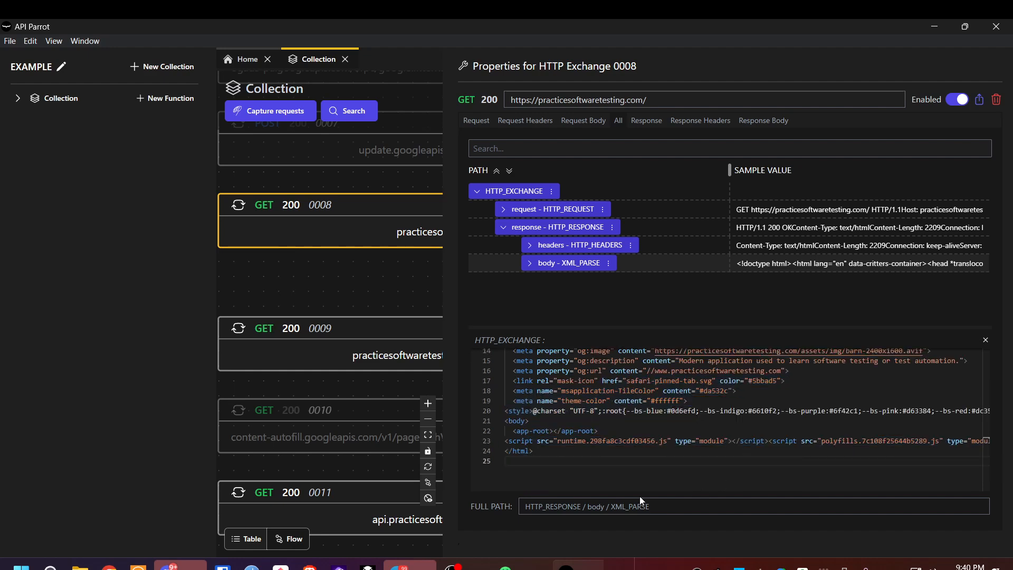
drag(510, 489, 417, 430)
scroll(630, 404, up, 3)
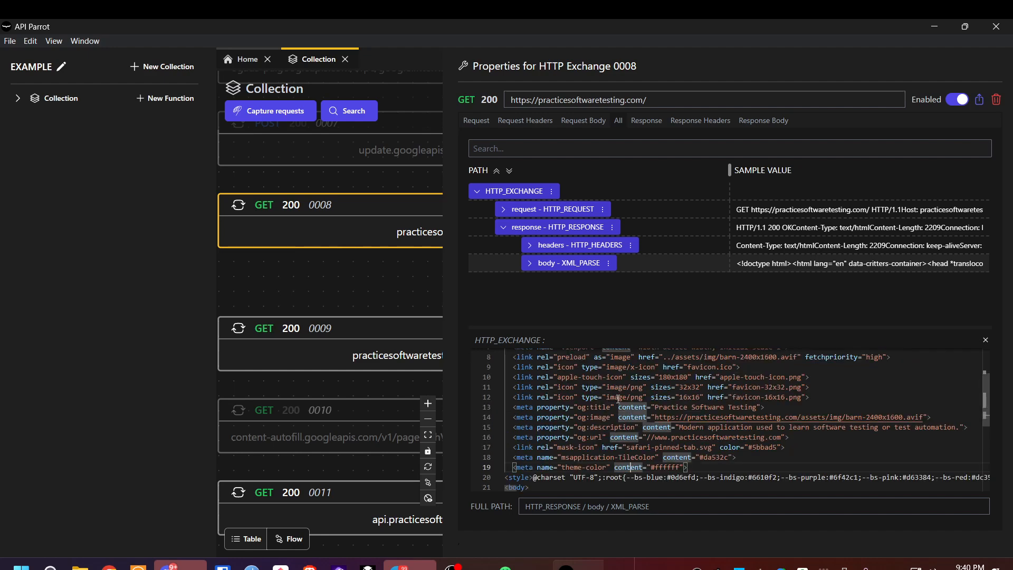
Narrow the properties pane and select the attributeContent variable node in the flow to highlight its links
click(374, 281)
scroll(365, 274, down, 3)
scroll(365, 274, up, 3)
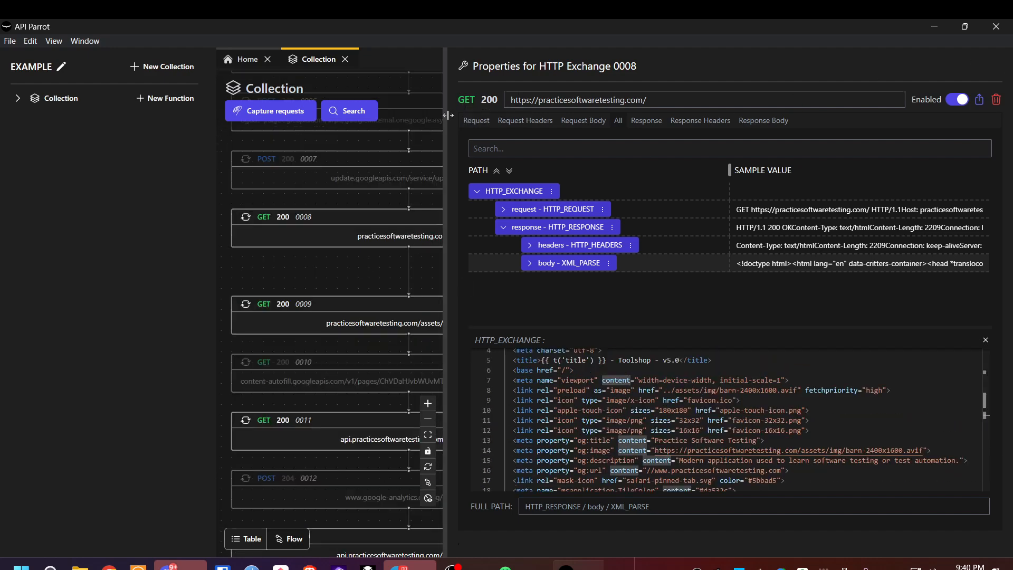
drag(449, 116, 801, 117)
scroll(699, 262, down, 4)
drag(739, 343, 211, 368)
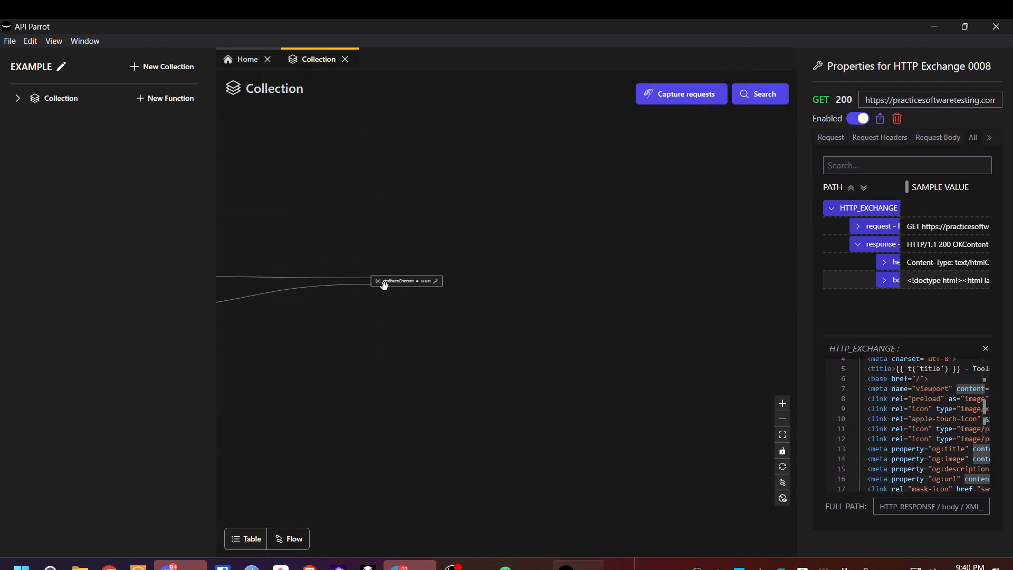
scroll(385, 286, up, 10)
click(455, 287)
Trace the attributeContent links back to requests 0008 and 0009 and examine the chain of requests below them
drag(412, 395, 781, 352)
scroll(495, 337, down, 7)
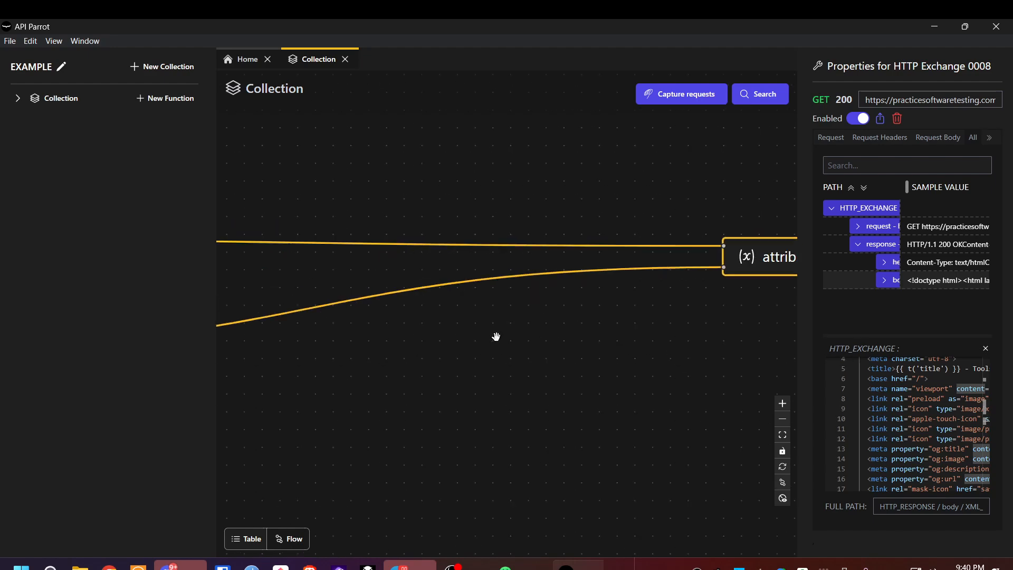
drag(417, 433, 705, 370)
scroll(307, 235, up, 6)
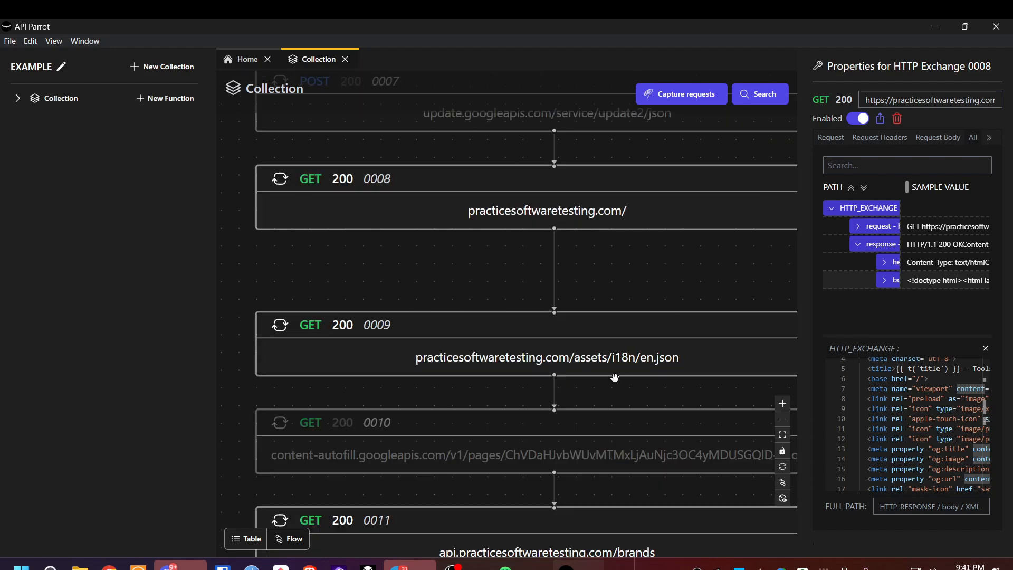
drag(586, 356, 486, 158)
scroll(483, 335, down, 6)
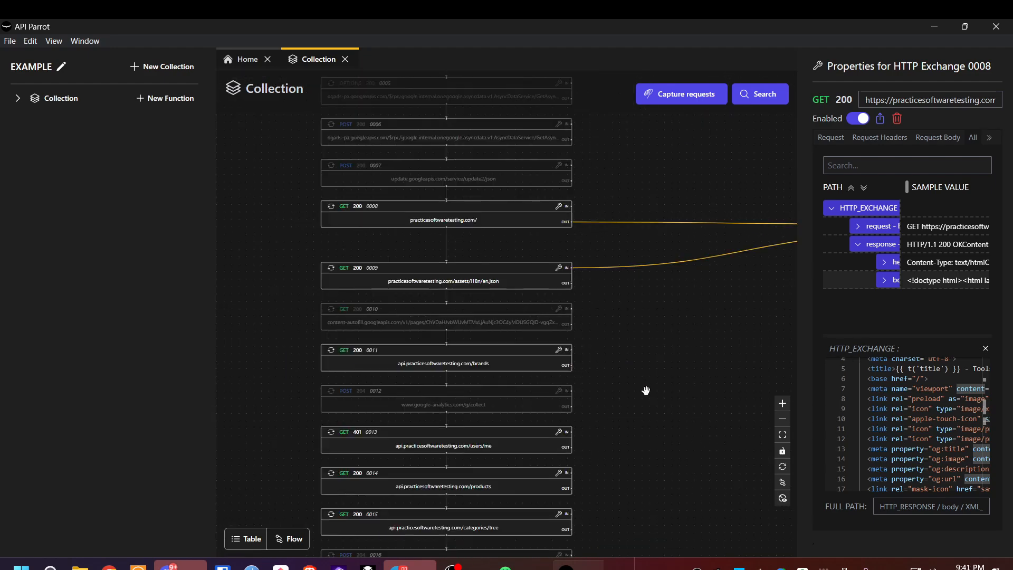
drag(650, 390, 471, 220)
scroll(569, 314, up, 2)
scroll(604, 403, down, 6)
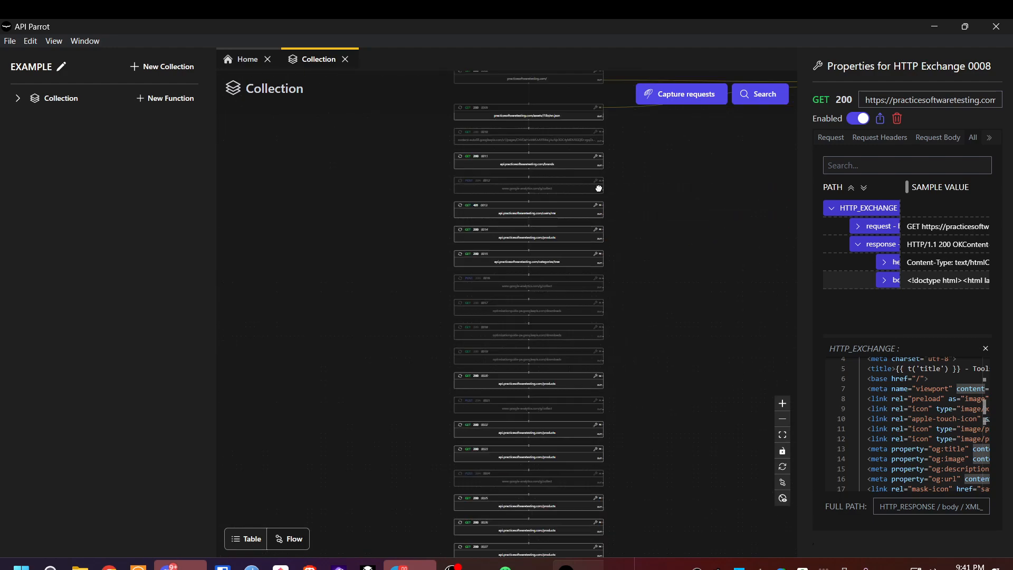
drag(665, 275, 615, 245)
scroll(614, 245, up, 6)
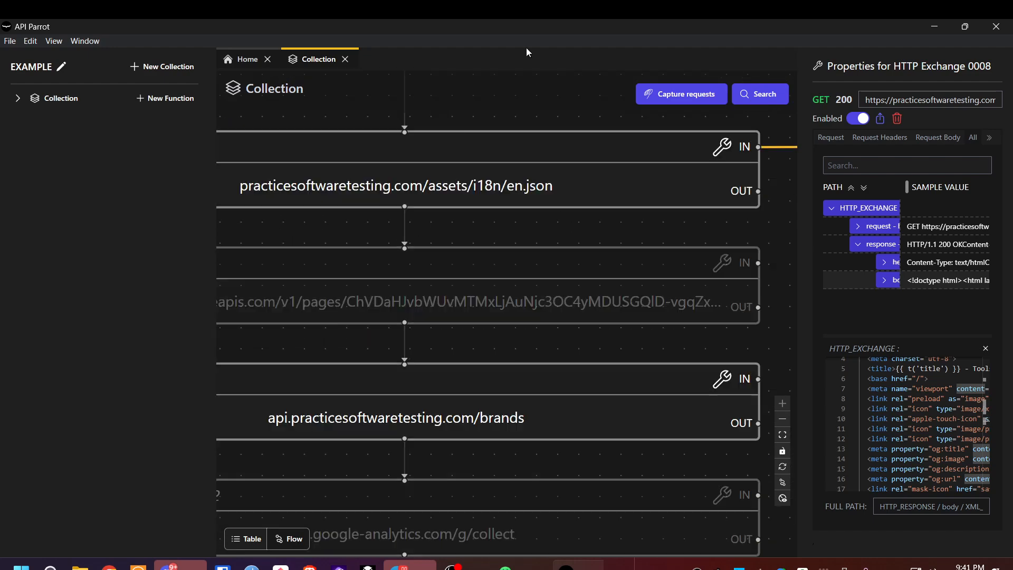
Open the properties of request 0011 (api.practicesoftwaretesting.com/brands) and widen the properties pane
scroll(564, 339, down, 1)
click(510, 326)
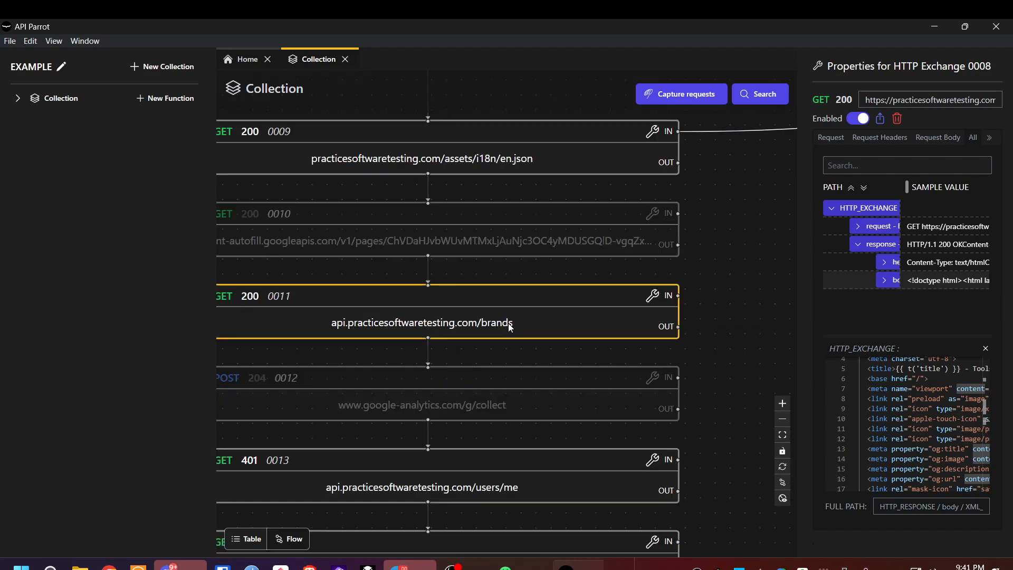
click(652, 296)
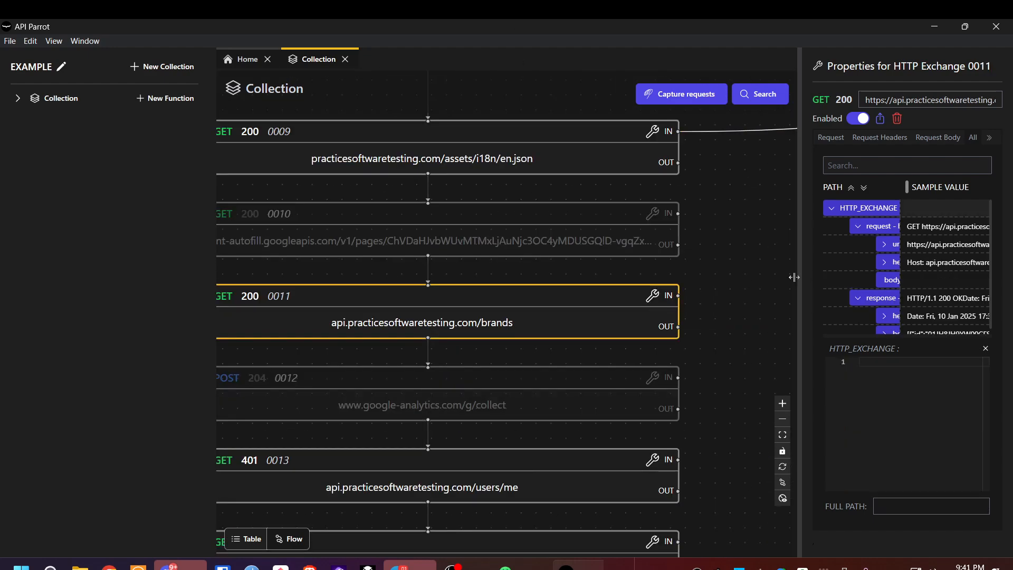
drag(795, 278, 301, 302)
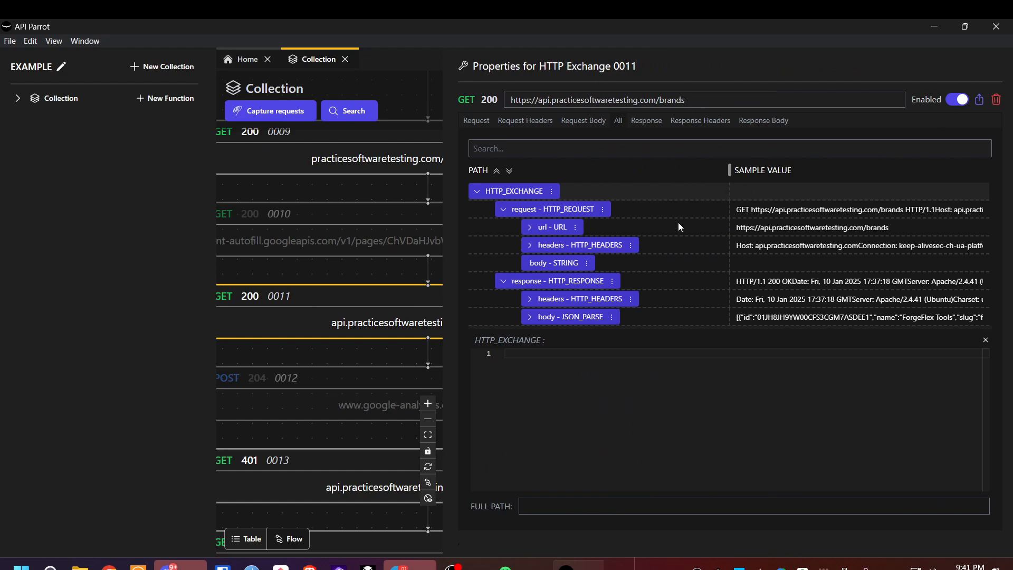
View exchange 0011's request headers and request body separately
click(527, 120)
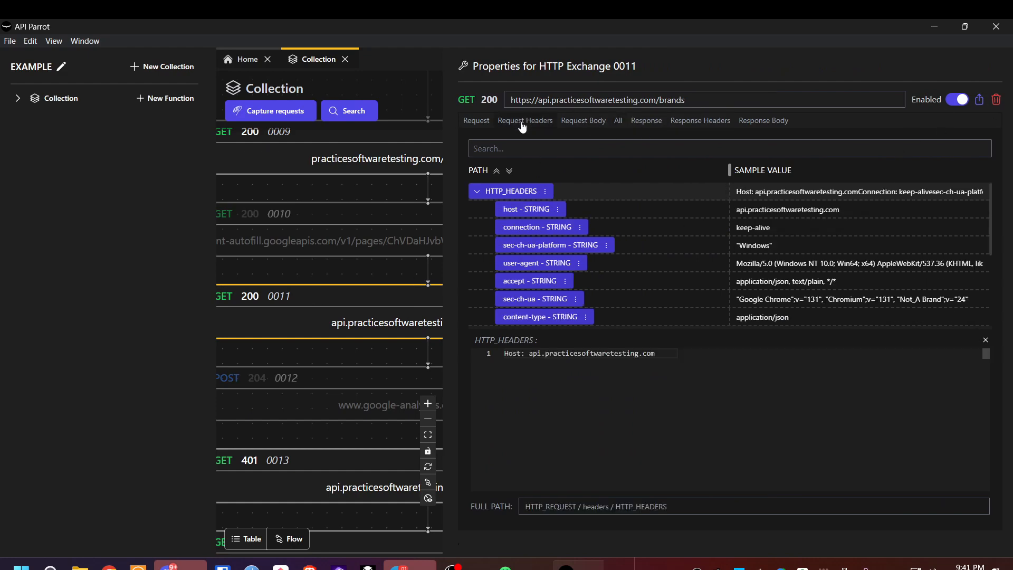
click(584, 122)
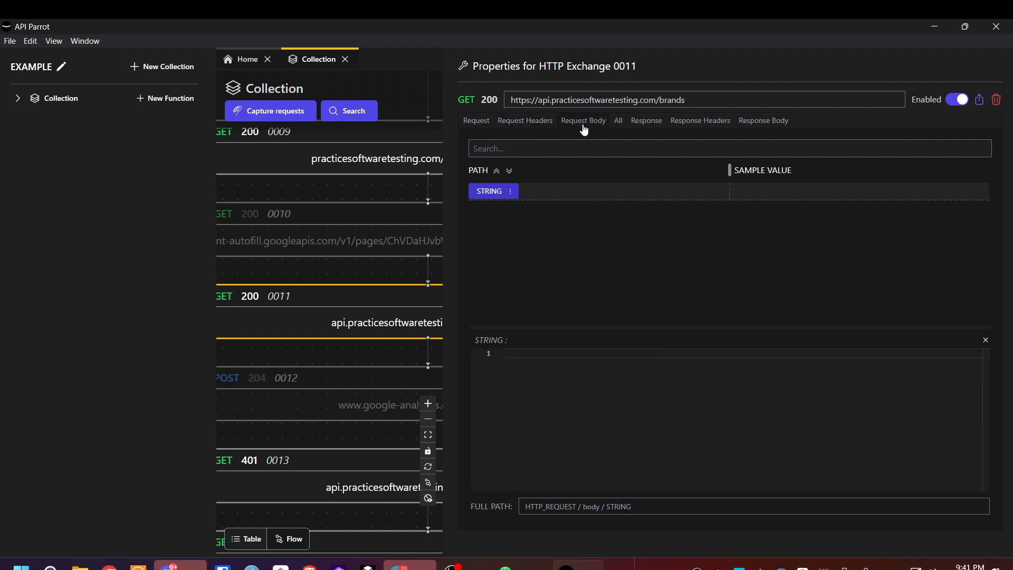
click(548, 127)
click(594, 125)
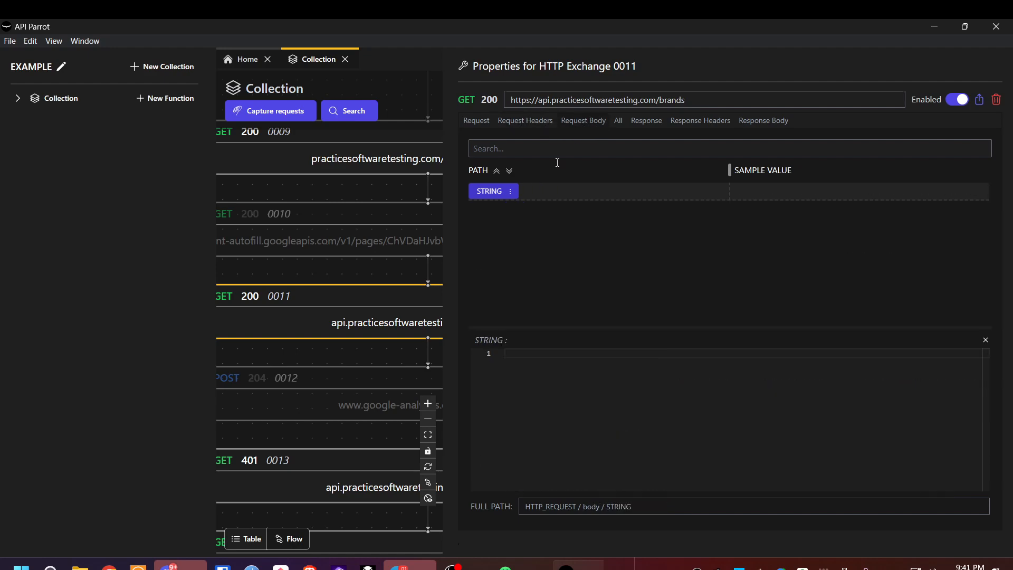
Check the STRING entry in exchange 0011's request body and view the response body
click(511, 192)
click(506, 192)
click(759, 122)
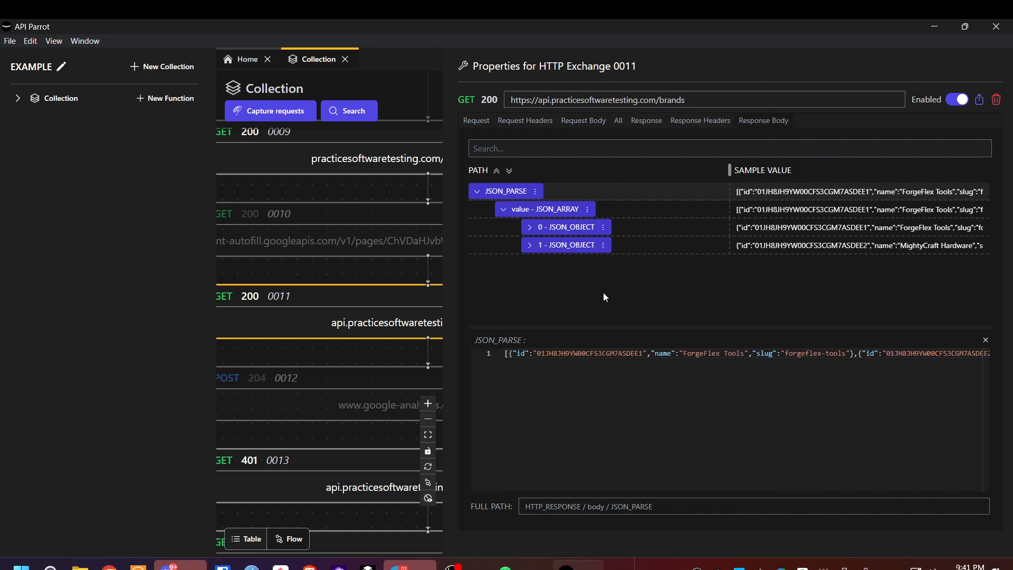
View exchange 0011's request headers and display the value of the referer header
click(528, 124)
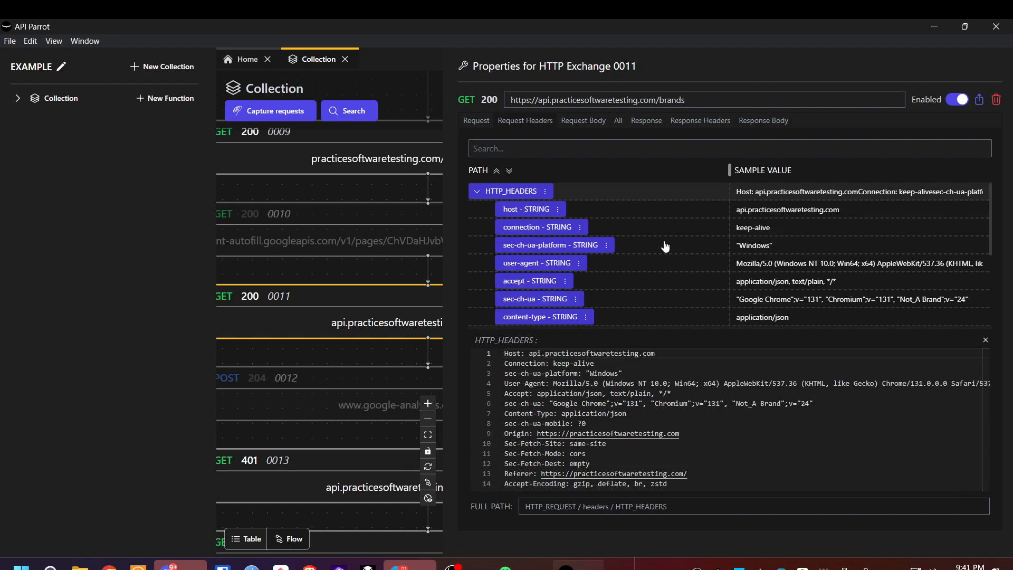
scroll(776, 209, down, 5)
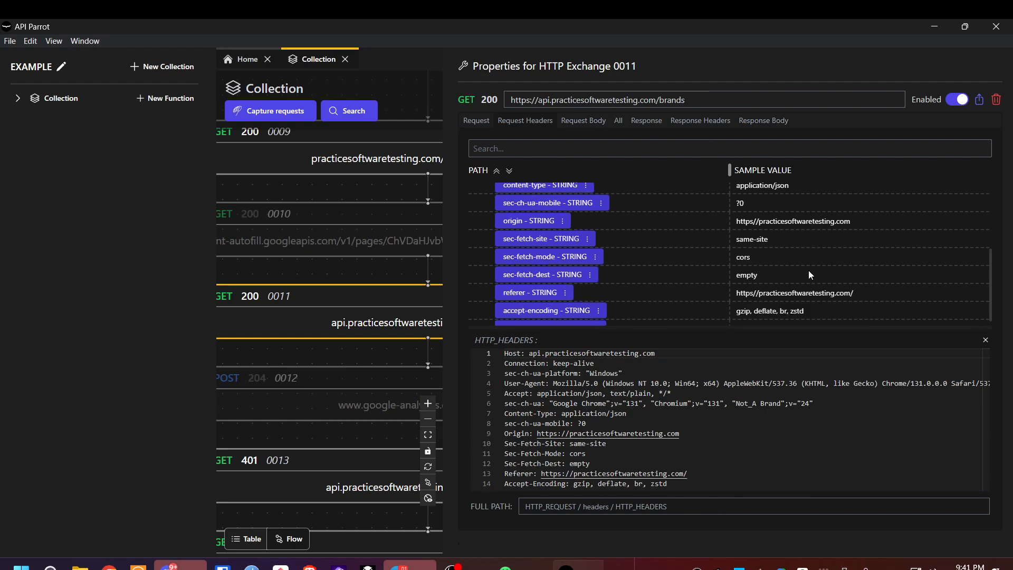
click(799, 280)
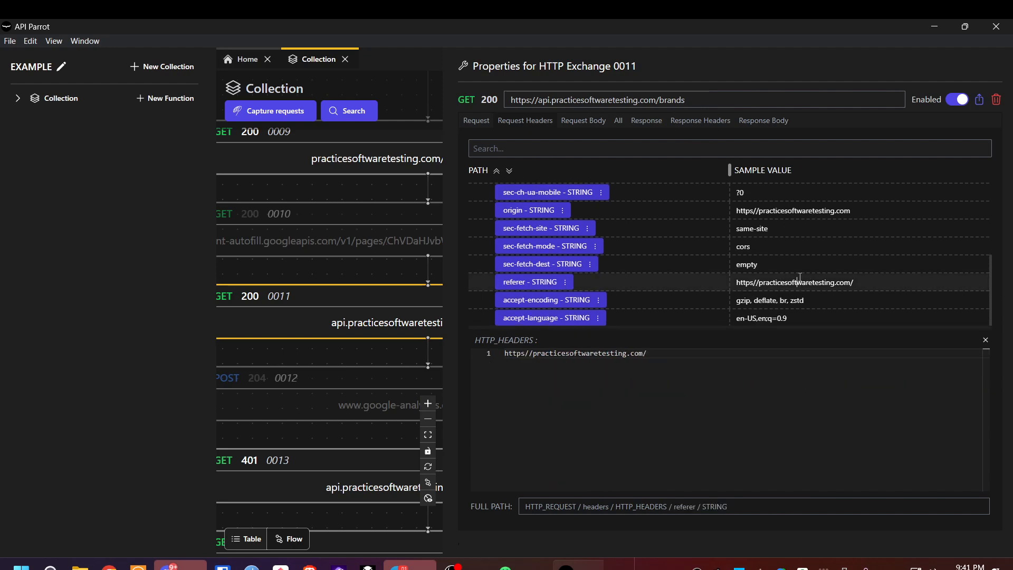
Compare exchange 0011's full request with its separate request headers and read through the header list
click(490, 124)
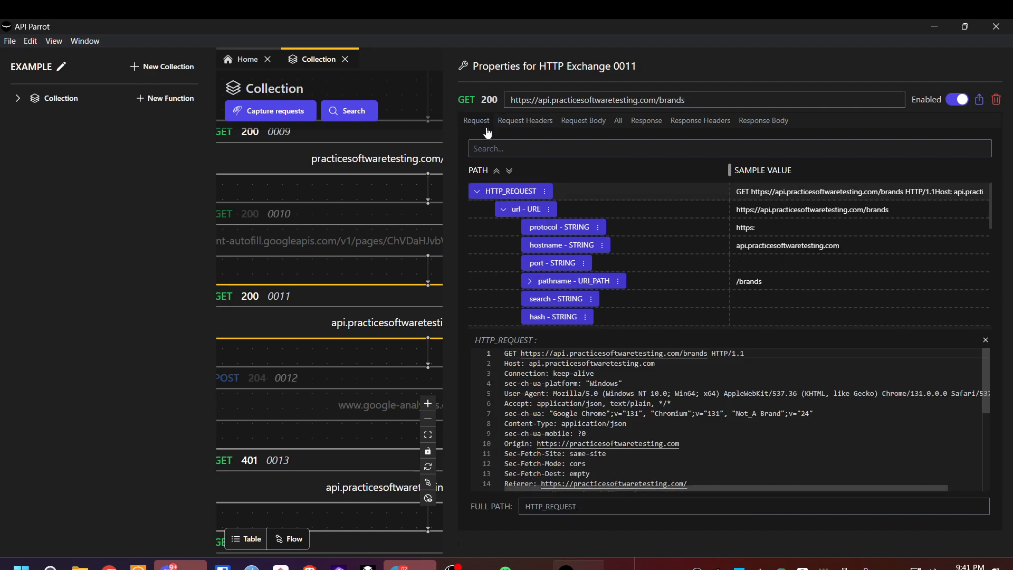
click(522, 122)
scroll(650, 441, down, 1)
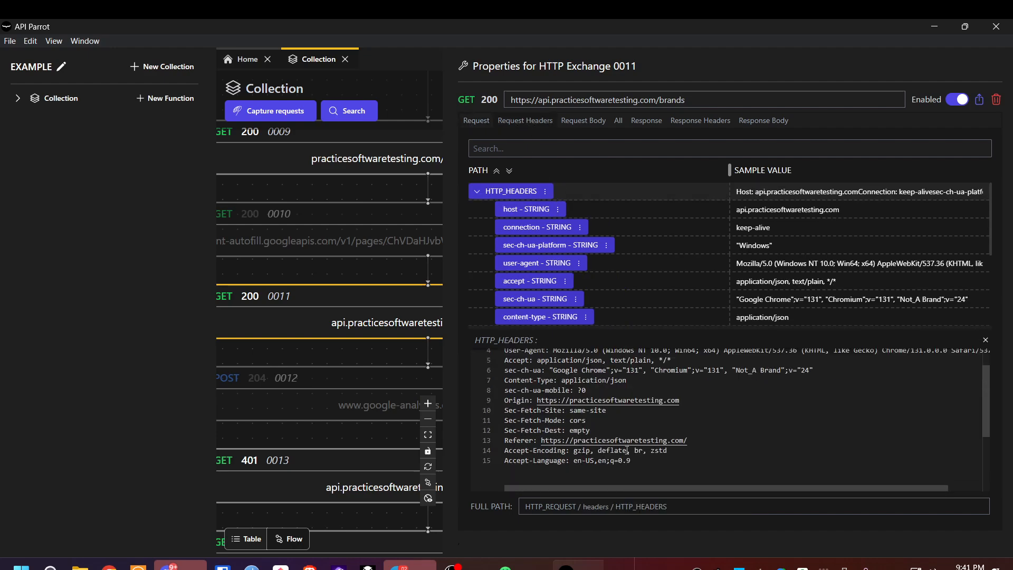
scroll(650, 441, up, 1)
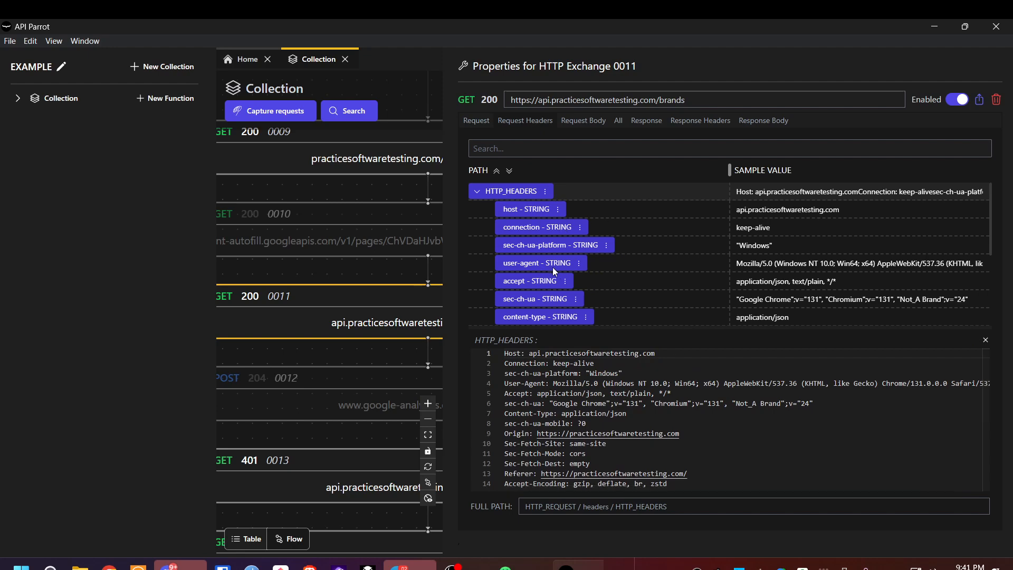
scroll(554, 271, down, 3)
Show exchange 0011's request body and inspect its STRING entry
click(582, 122)
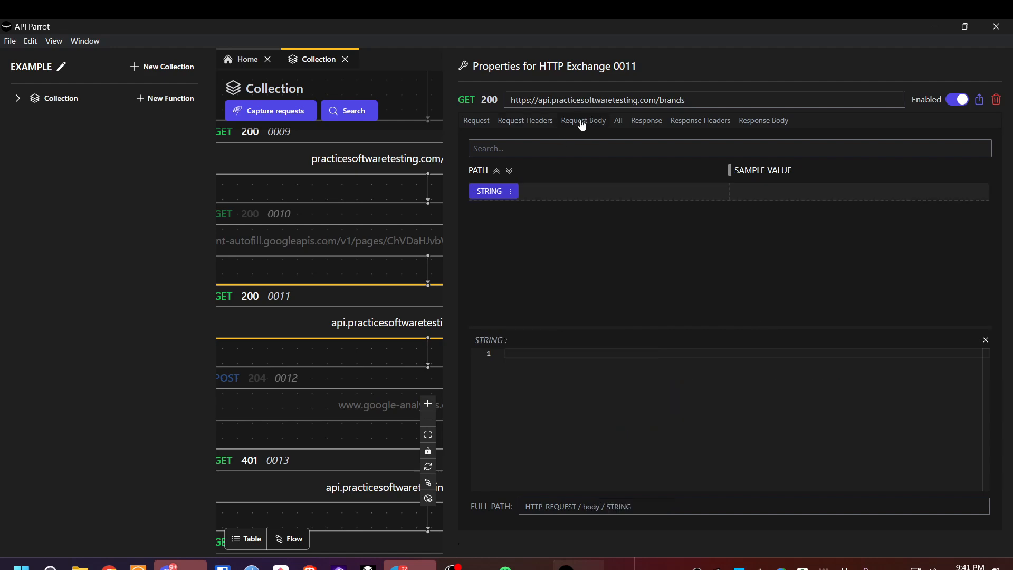
click(511, 192)
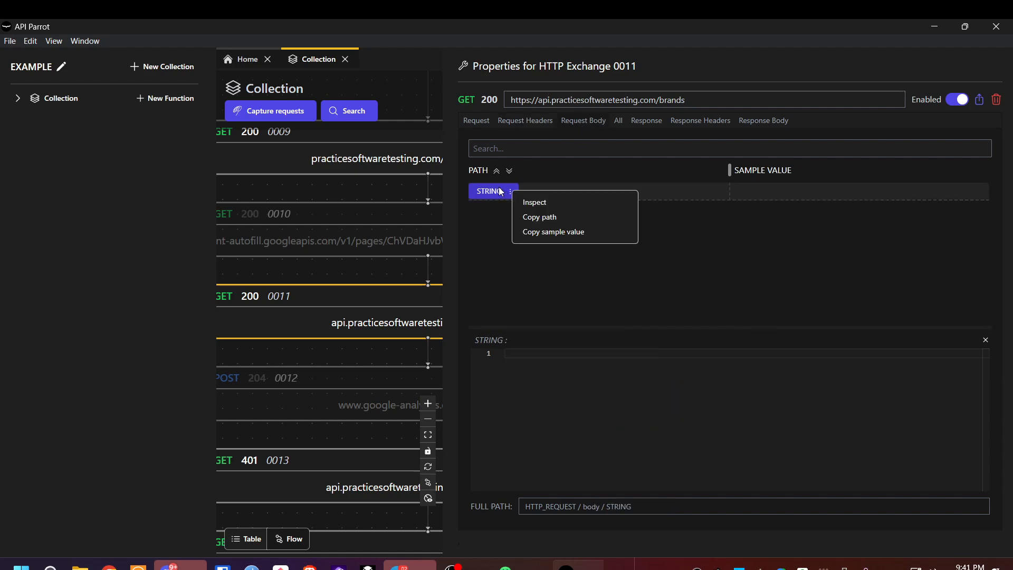
click(510, 191)
click(511, 191)
click(533, 202)
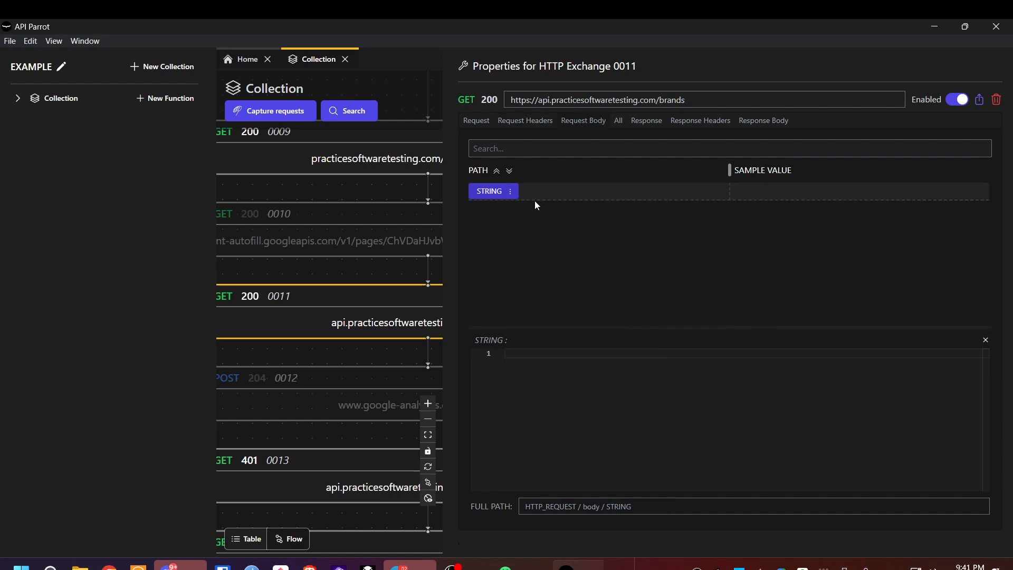
In exchange 0011's full request, display the URL's hash and pathname values and expand pathname to show its 0 segment
click(476, 123)
scroll(549, 264, down, 3)
click(545, 247)
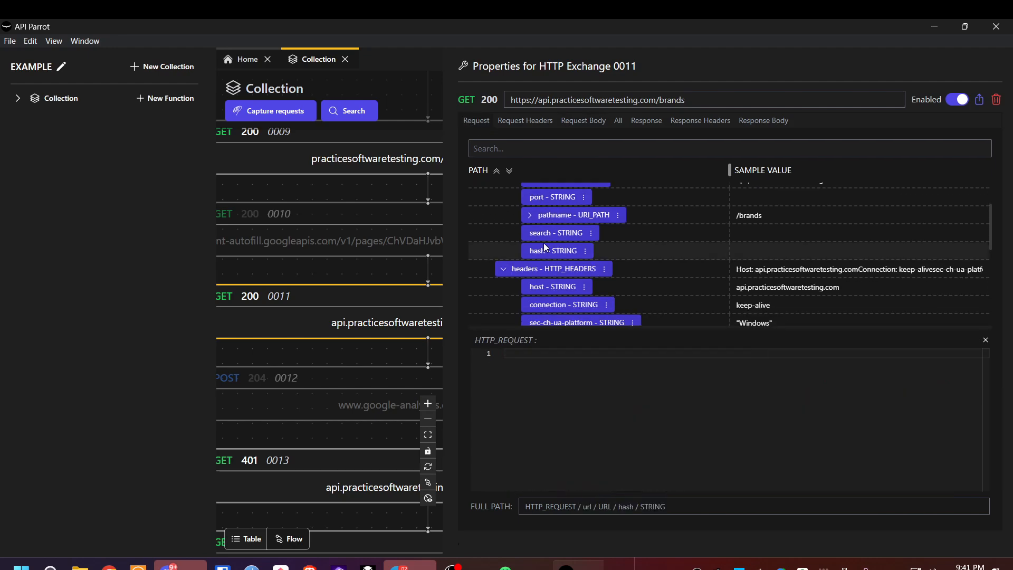
click(543, 238)
click(757, 223)
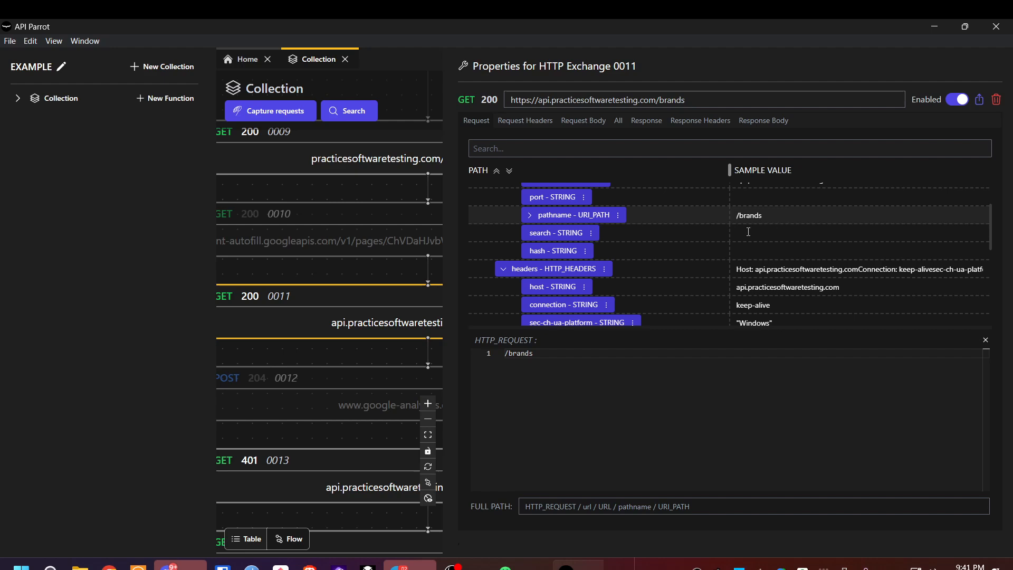
scroll(749, 232, up, 3)
click(530, 282)
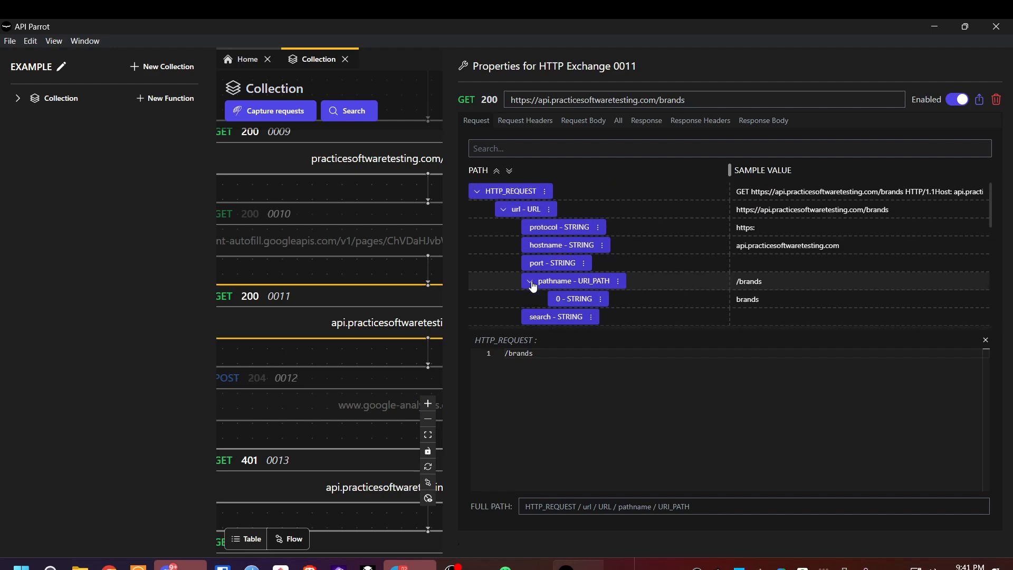
click(580, 304)
scroll(715, 241, down, 5)
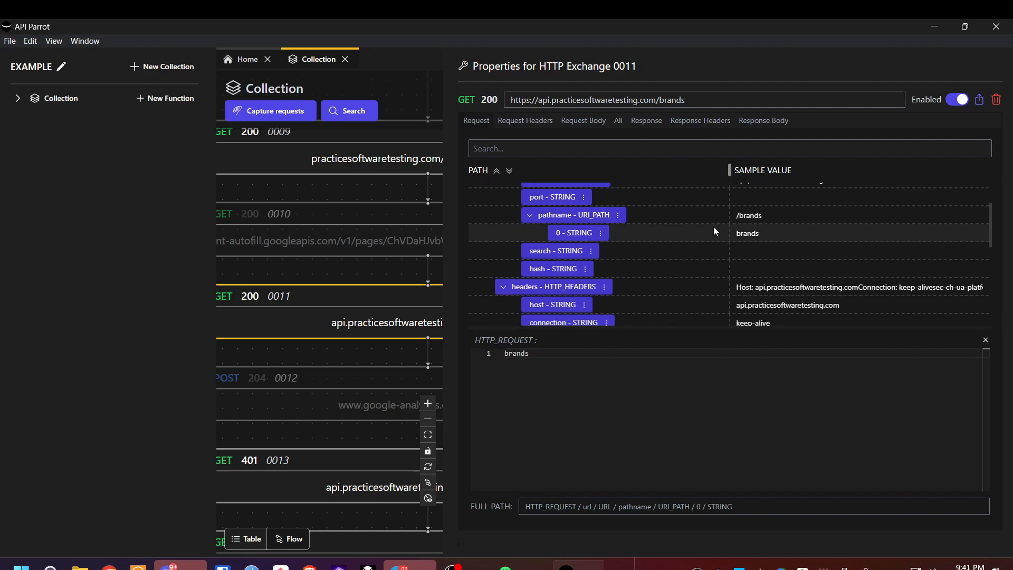
Show exchange 0011's full response and read through its raw headers and JSON body
click(618, 120)
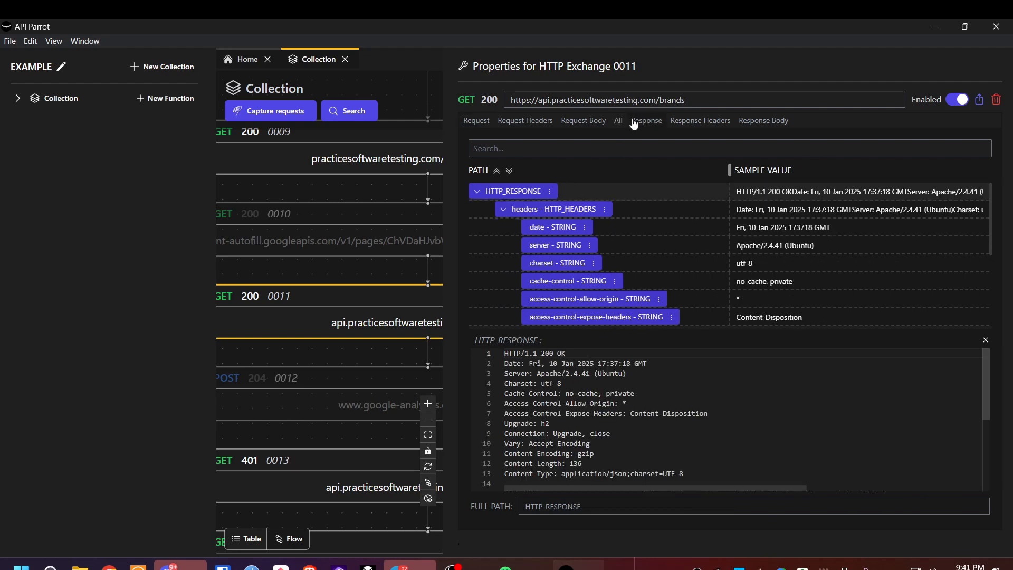
click(638, 126)
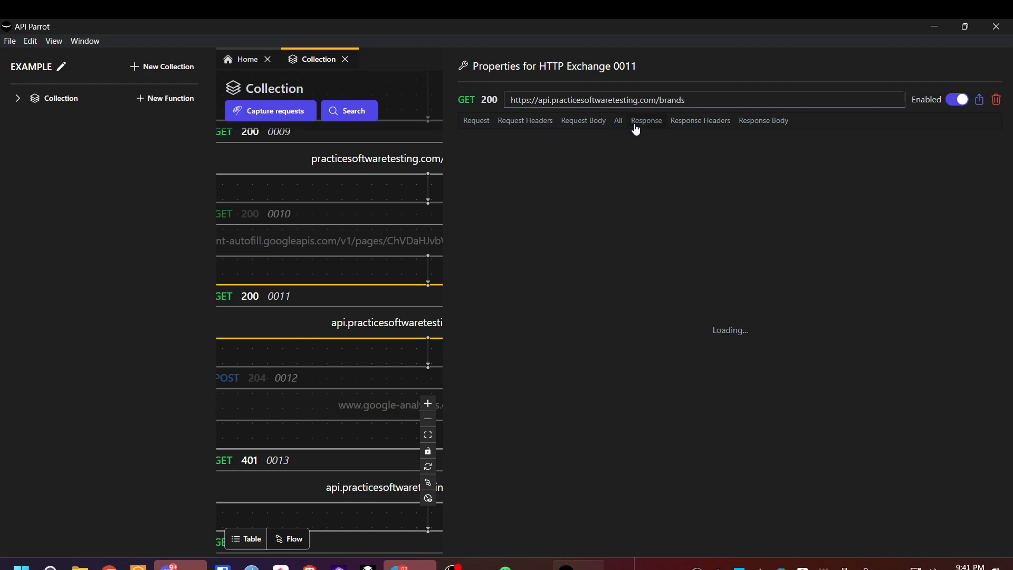
click(622, 124)
click(643, 125)
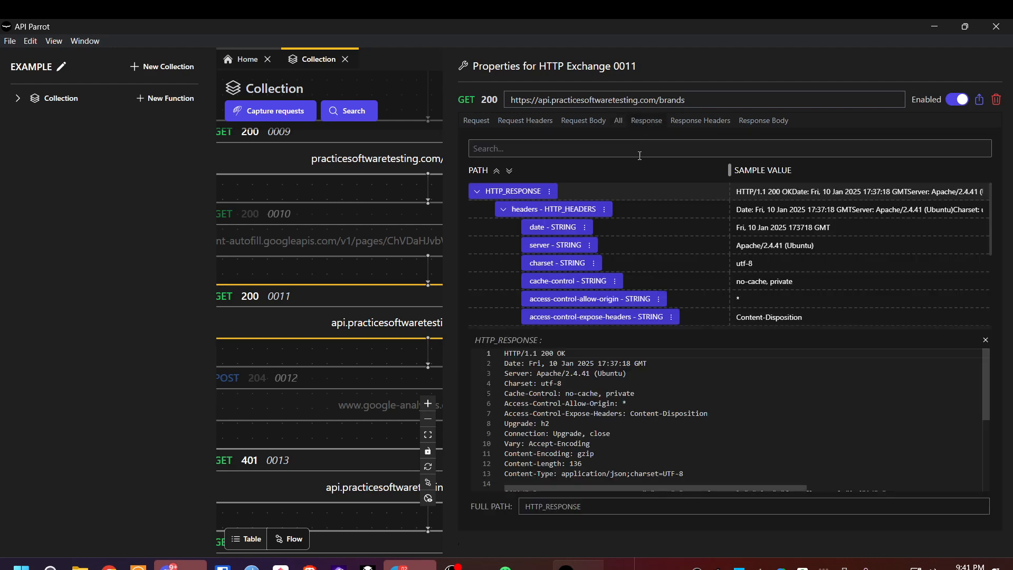
scroll(597, 418, down, 3)
click(562, 396)
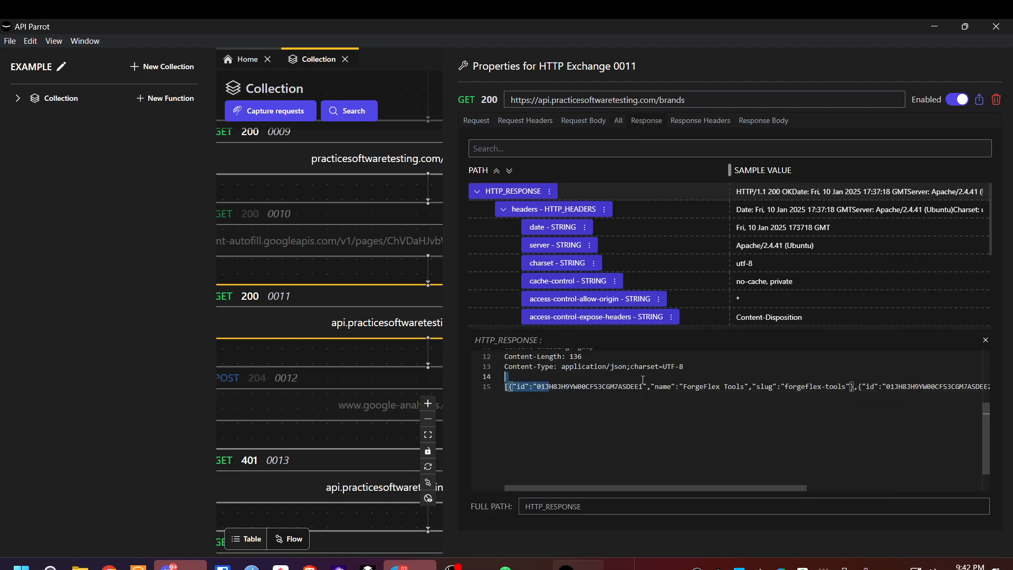
drag(605, 488, 602, 462)
scroll(708, 265, down, 3)
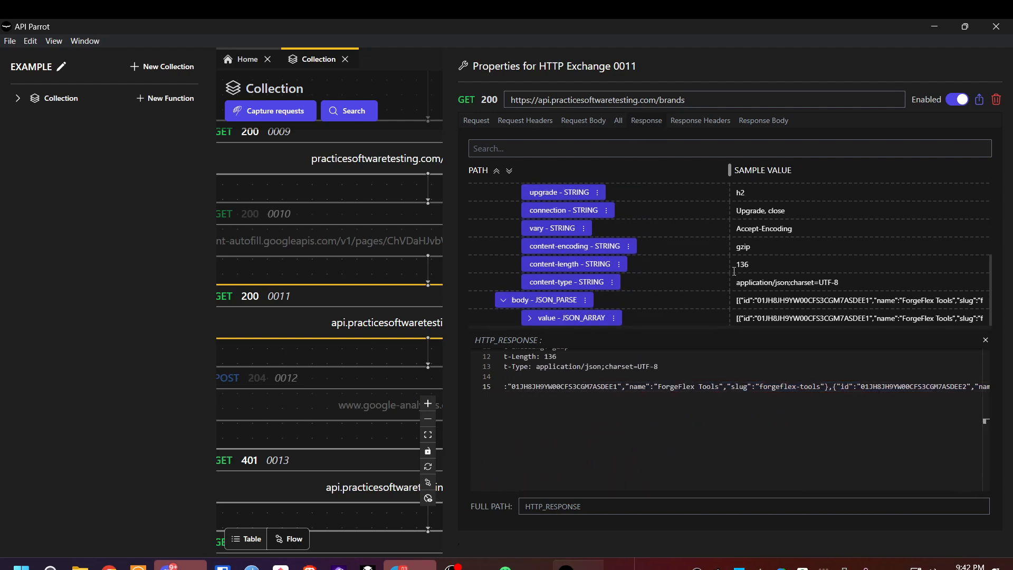
Display the response body's value JSON_ARRAY as formatted JSON, expand its entries and select all of the JSON text
click(786, 300)
click(690, 318)
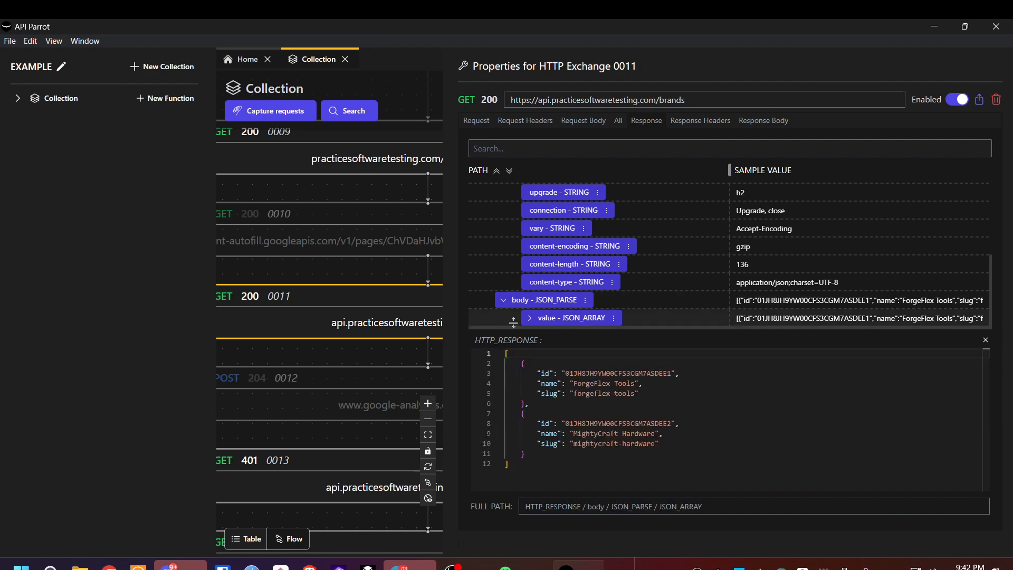
click(529, 318)
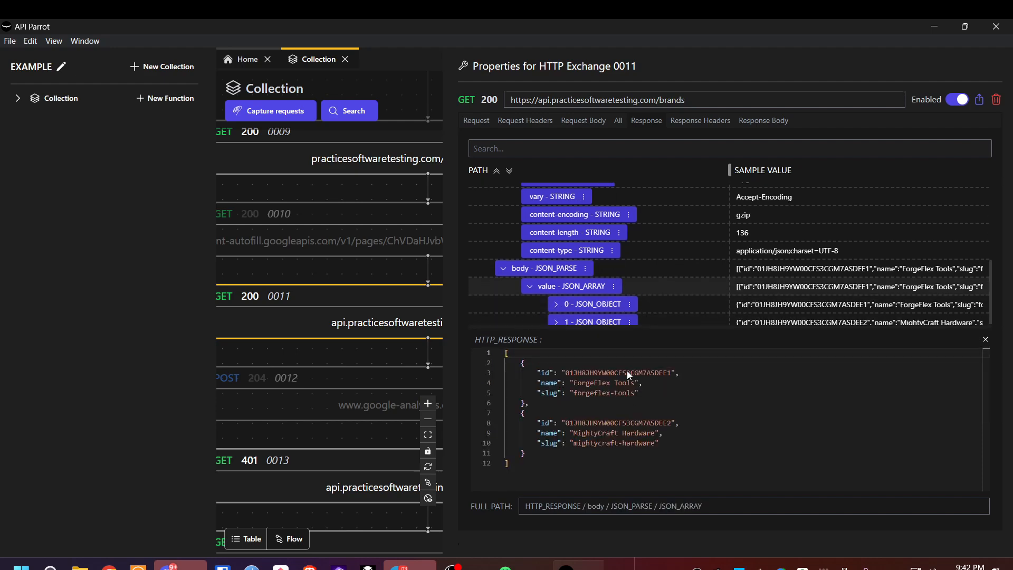
triple_click(596, 384)
double_click(596, 444)
key(ctrl+a)
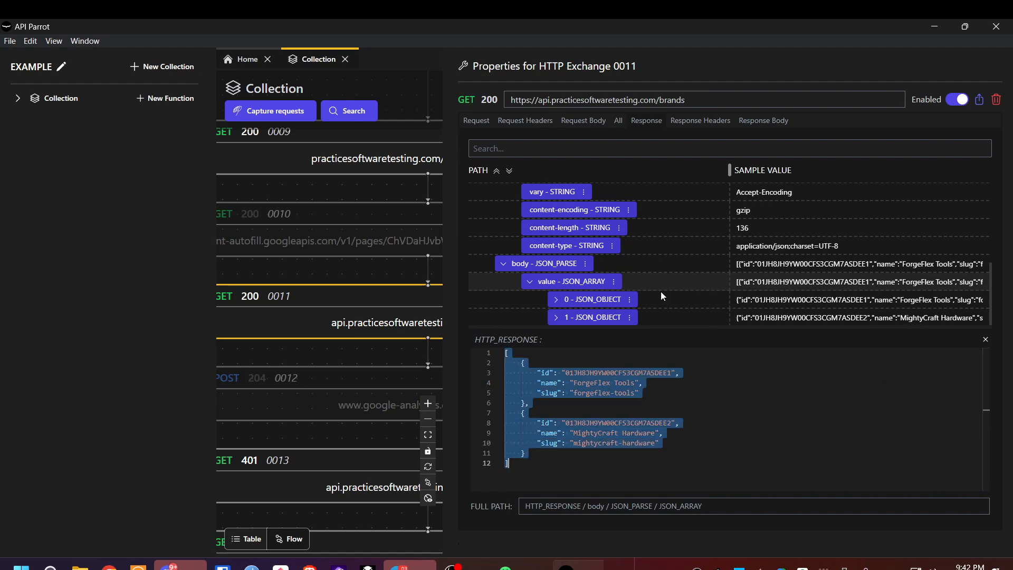
View exchange 0011's response headers and response body separately, and display the body's JSON object 1
click(700, 121)
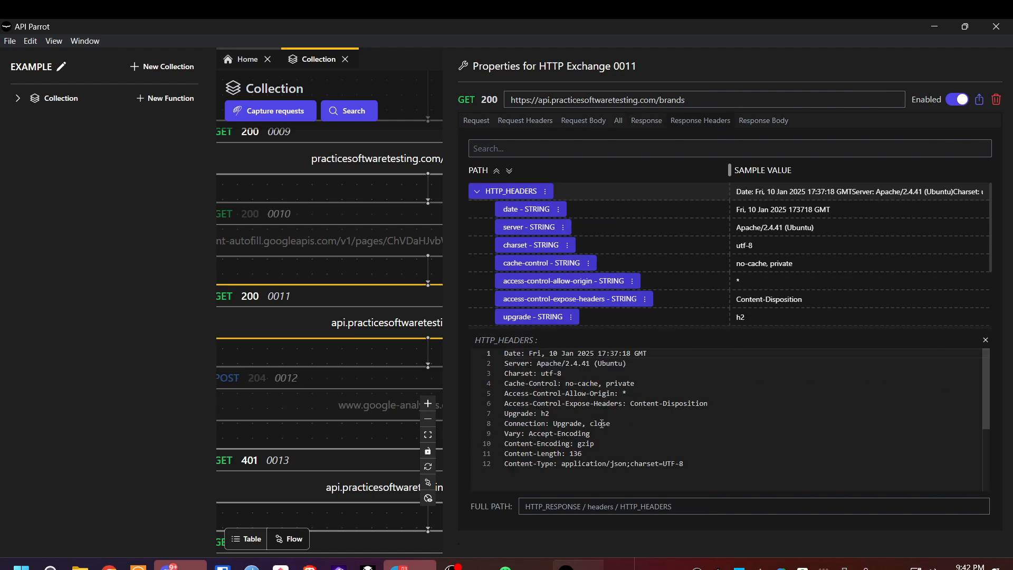
scroll(601, 424, down, 3)
click(764, 121)
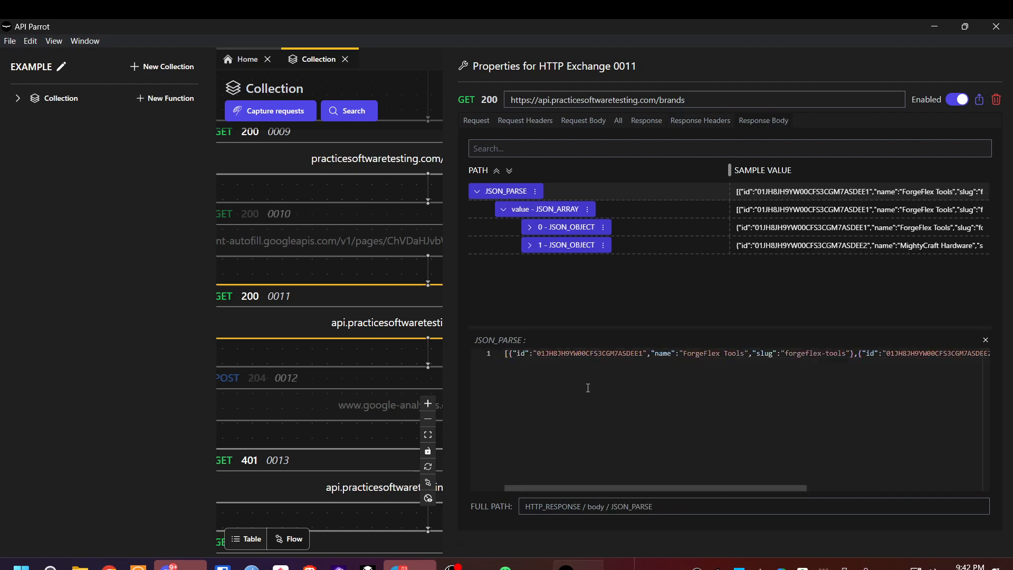
click(732, 353)
drag(623, 488, 540, 448)
click(561, 244)
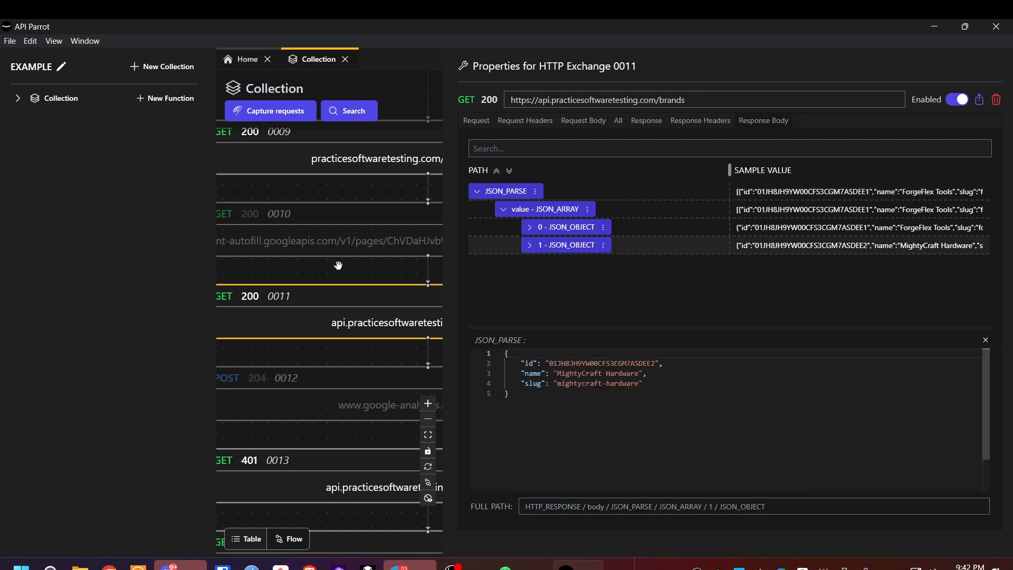
Open the properties of request 0013 (api.practicesoftwaretesting.com/users/me) and view its response headers and response body
scroll(338, 265, down, 5)
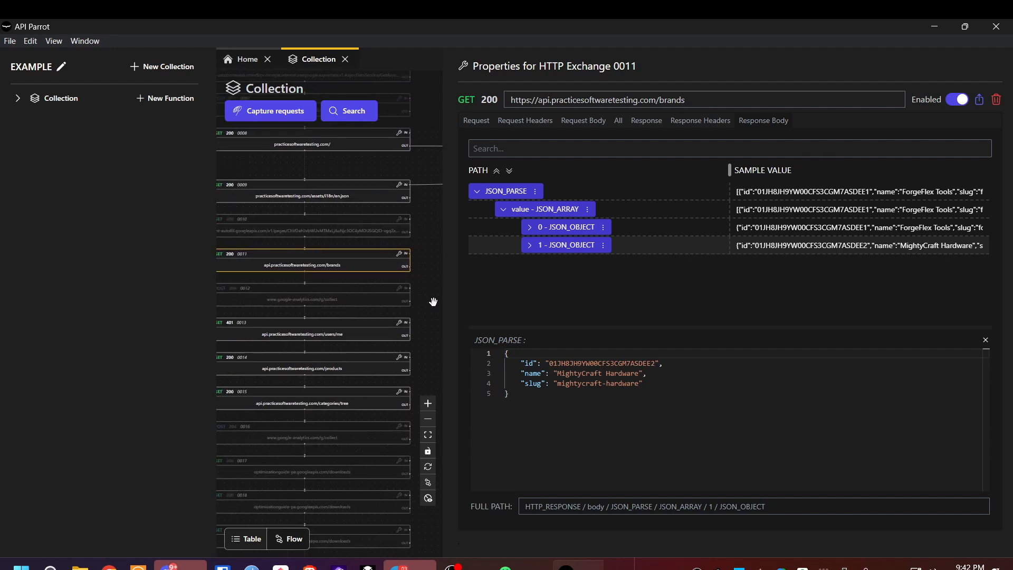
scroll(312, 353, up, 5)
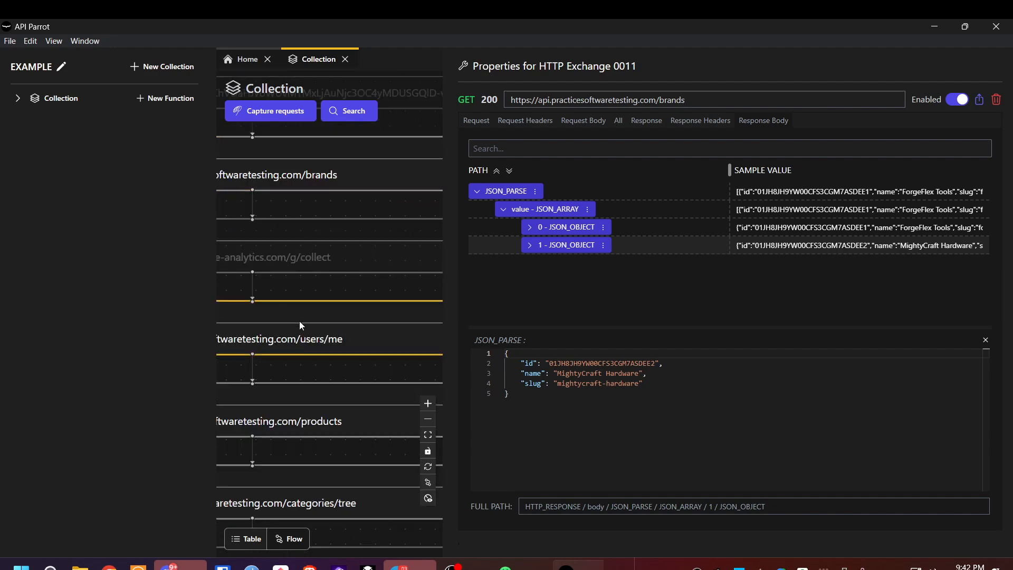
scroll(406, 287, down, 3)
click(264, 309)
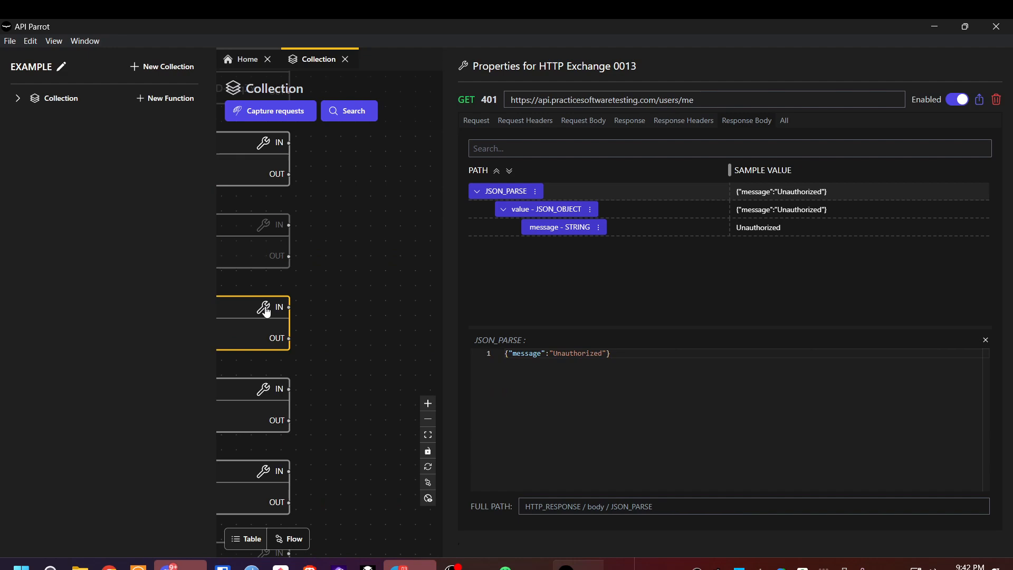
scroll(266, 312, down, 1)
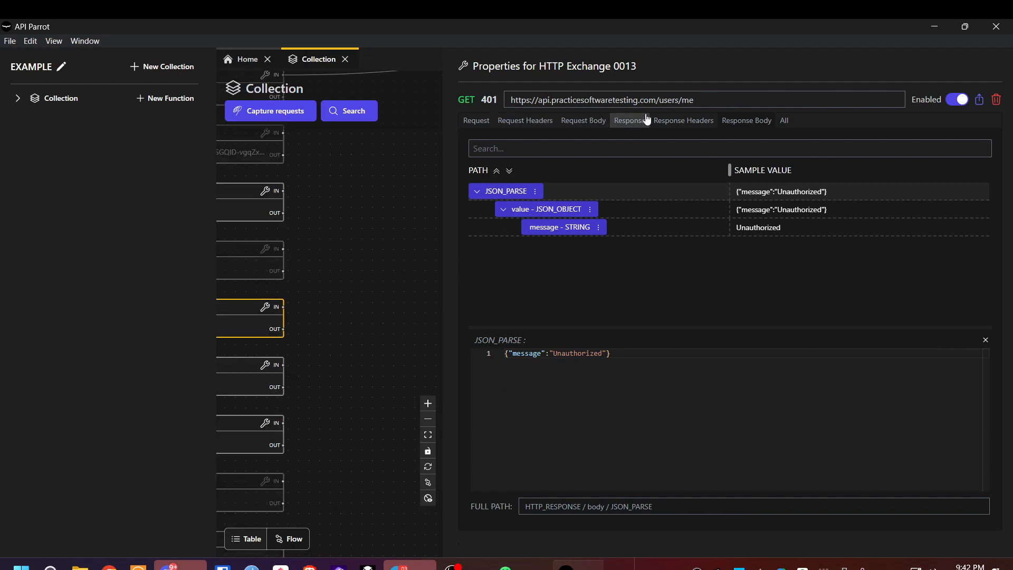
click(692, 123)
click(738, 129)
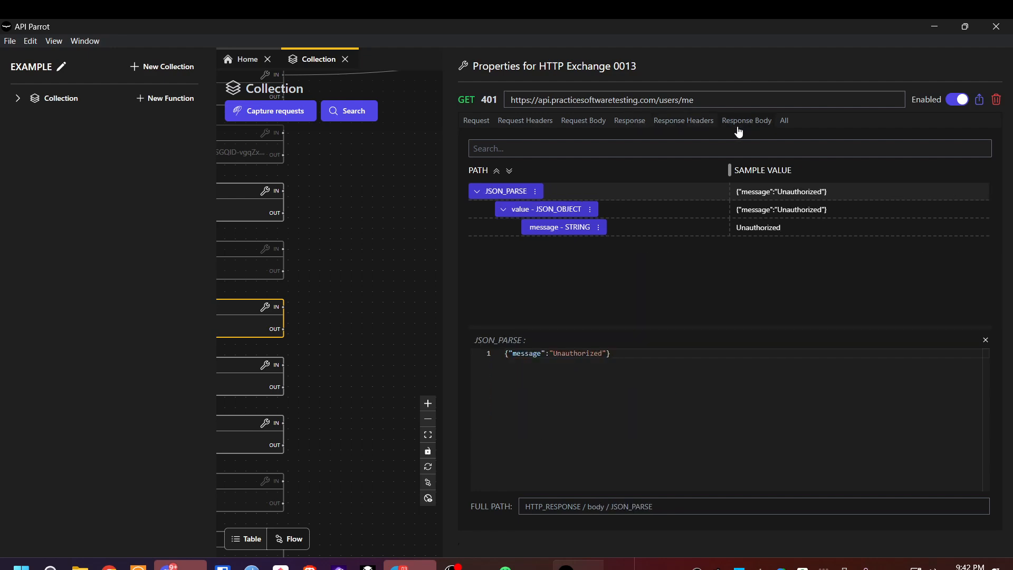
Open the properties of request 0014 (api.practicesoftwaretesting.com/products) and read through its response body JSON
scroll(373, 329, up, 5)
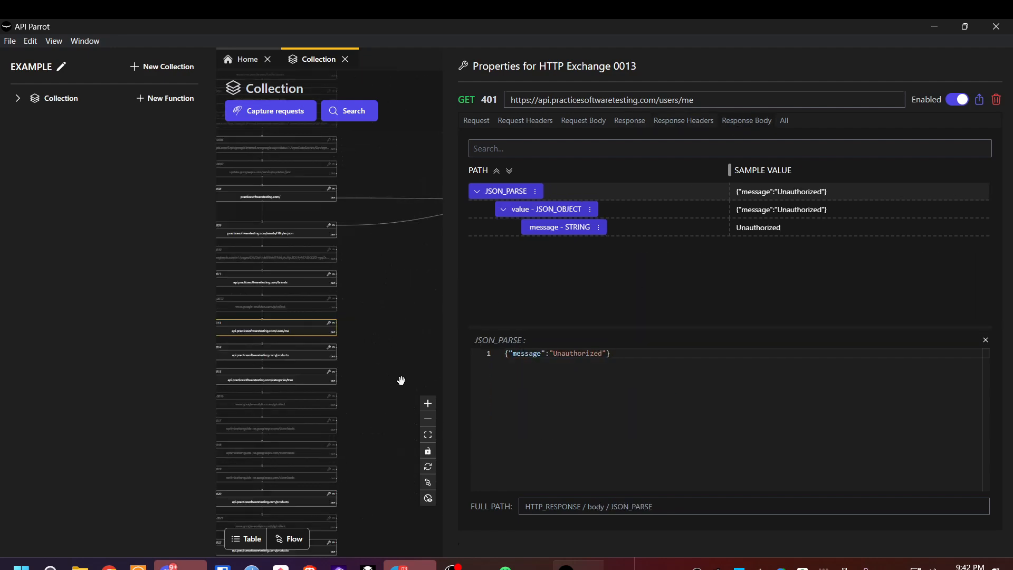
drag(394, 289, 293, 240)
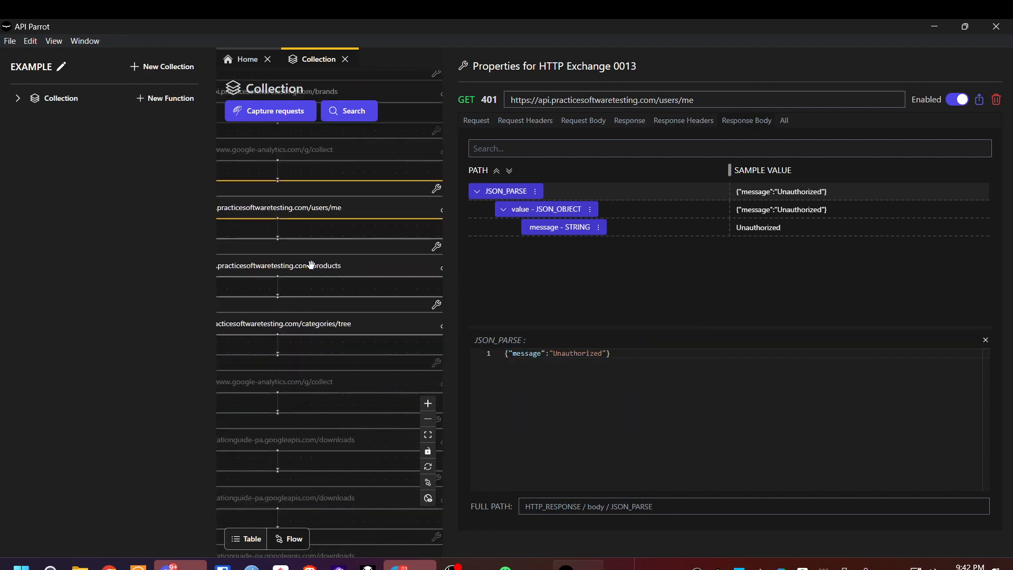
scroll(407, 223, up, 3)
click(356, 256)
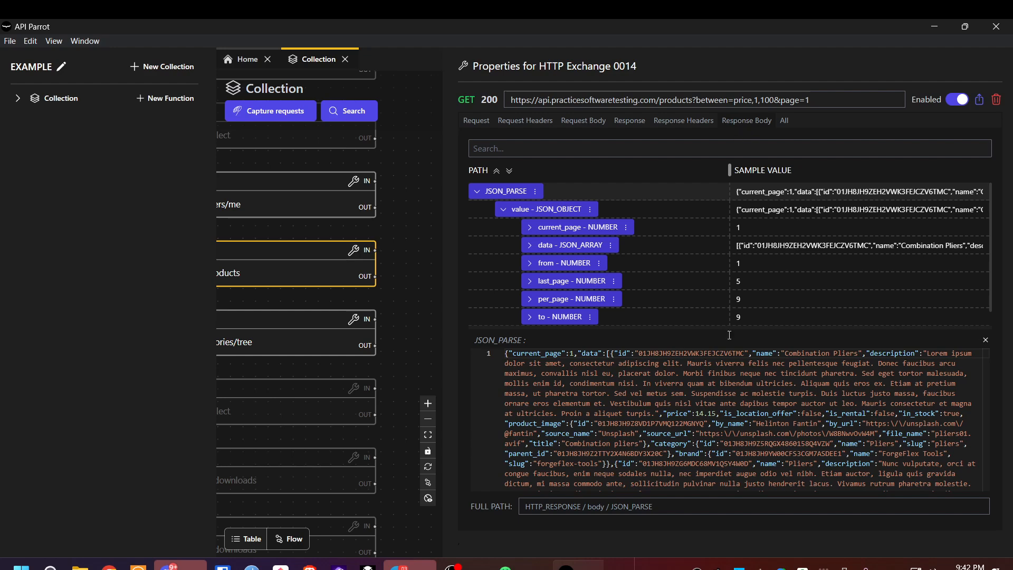
drag(635, 355, 762, 414)
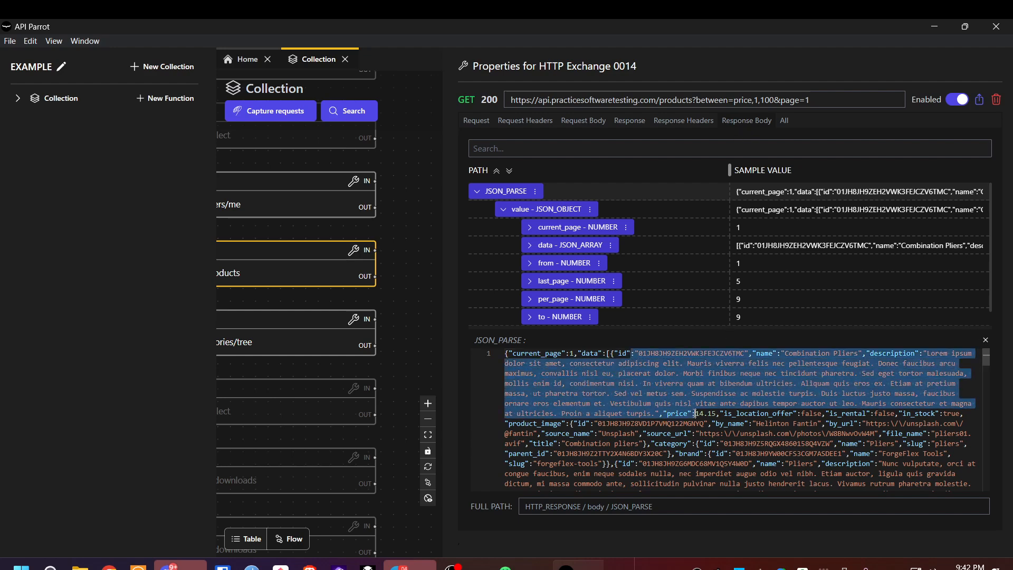
scroll(762, 414, down, 3)
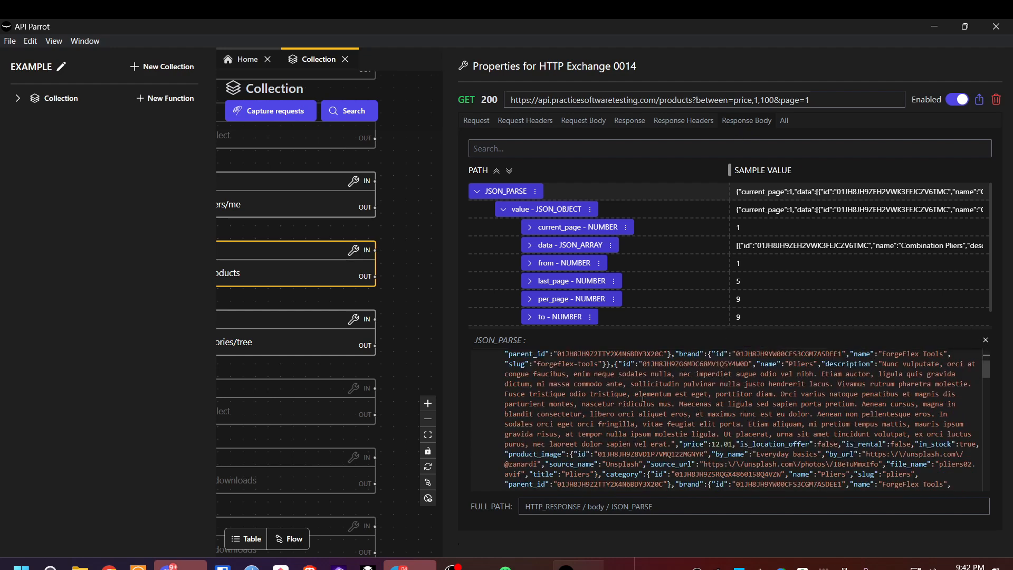
Read the remaining response body JSON of exchange 0014 through to its end, highlighting a ForgeFlex Tools brand ID on the way
scroll(643, 397, down, 2)
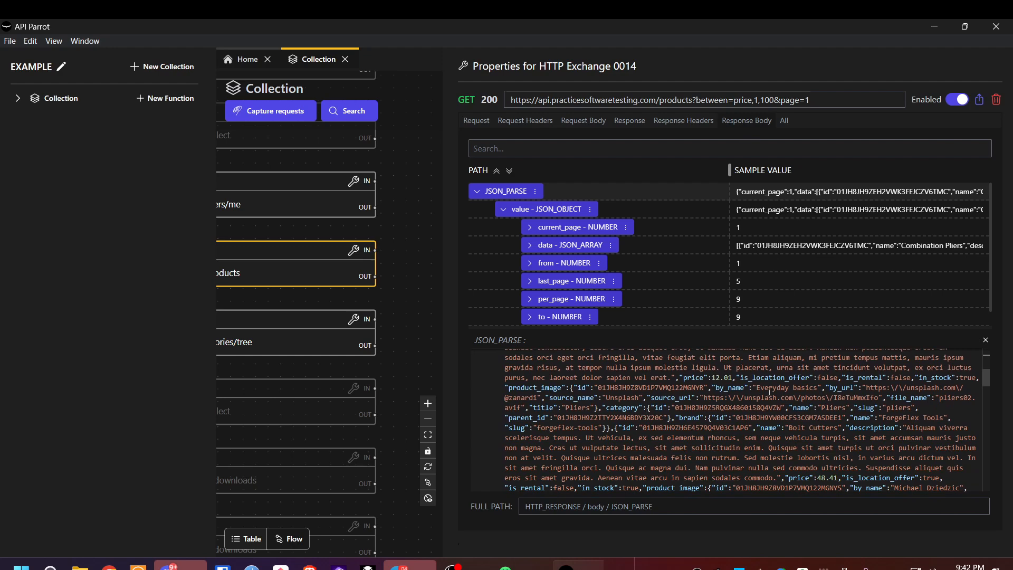
double_click(785, 418)
scroll(801, 414, down, 2)
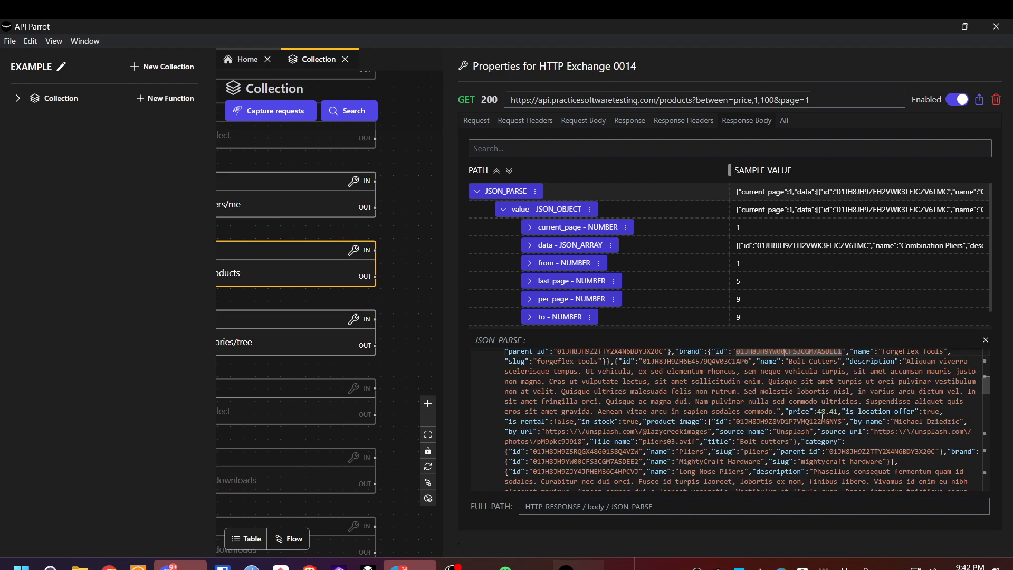
scroll(761, 427, down, 15)
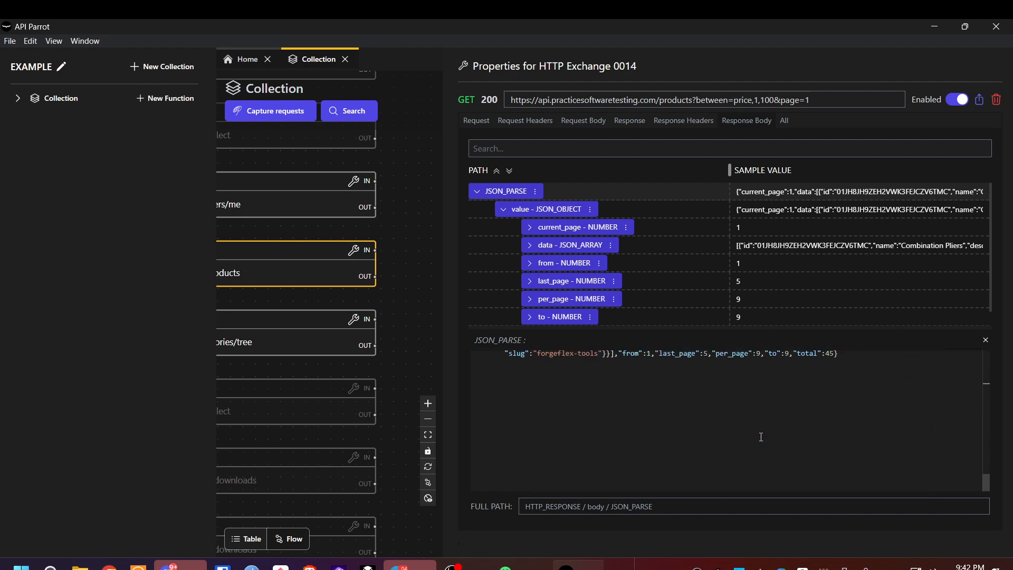
scroll(761, 436, up, 15)
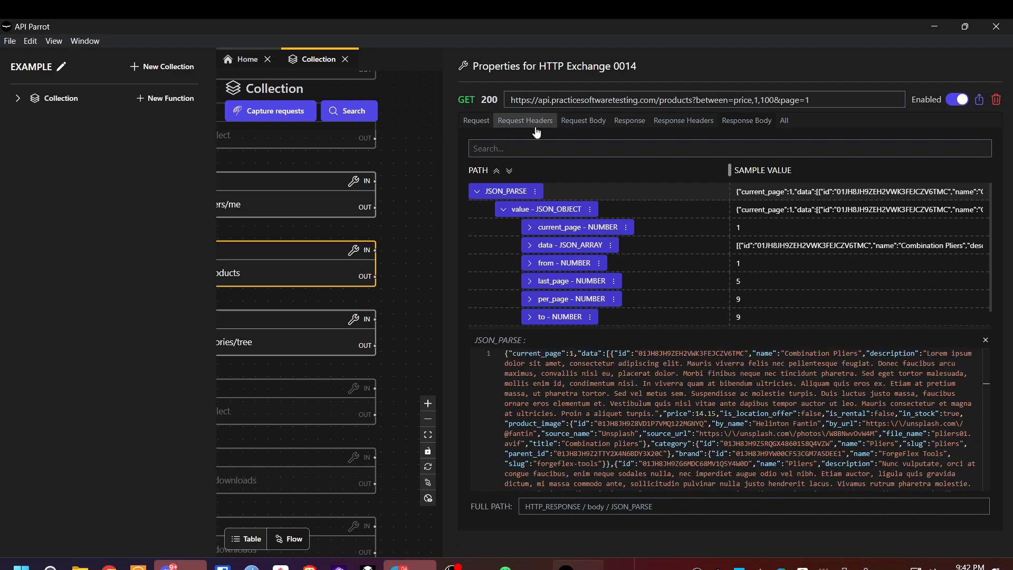
Show only the request part of exchange 0014 and look through its fields and raw request text
click(482, 124)
scroll(559, 243, down, 6)
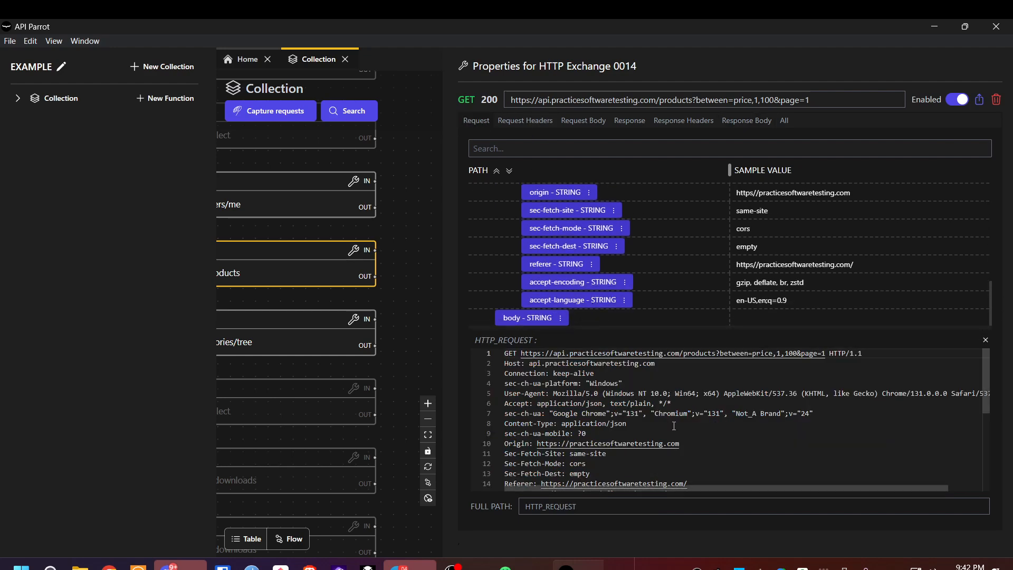
scroll(636, 373, down, 4)
scroll(637, 373, up, 4)
scroll(628, 270, up, 6)
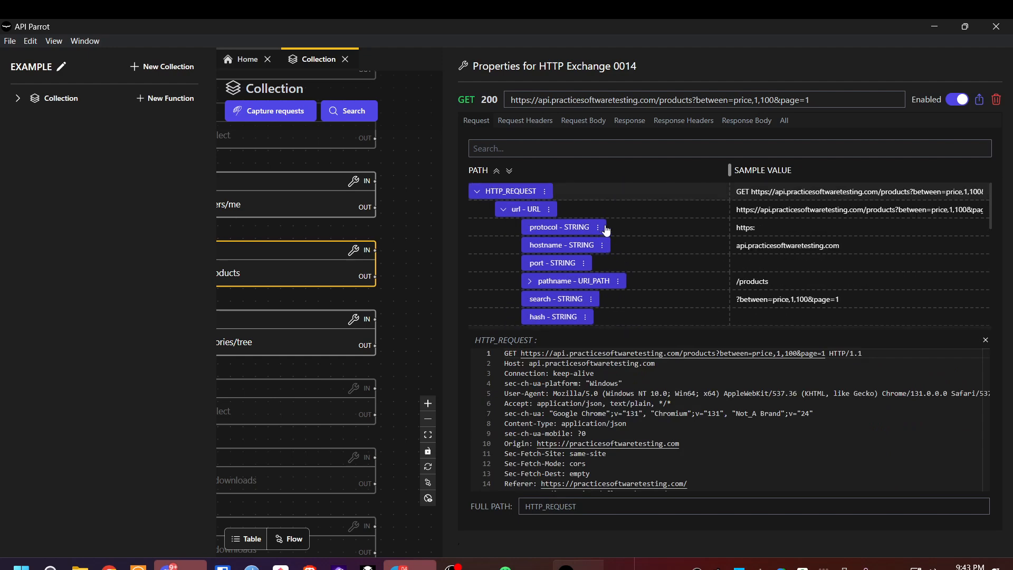
Display the individual values of the request's protocol, body and referer header
click(580, 227)
scroll(670, 255, down, 8)
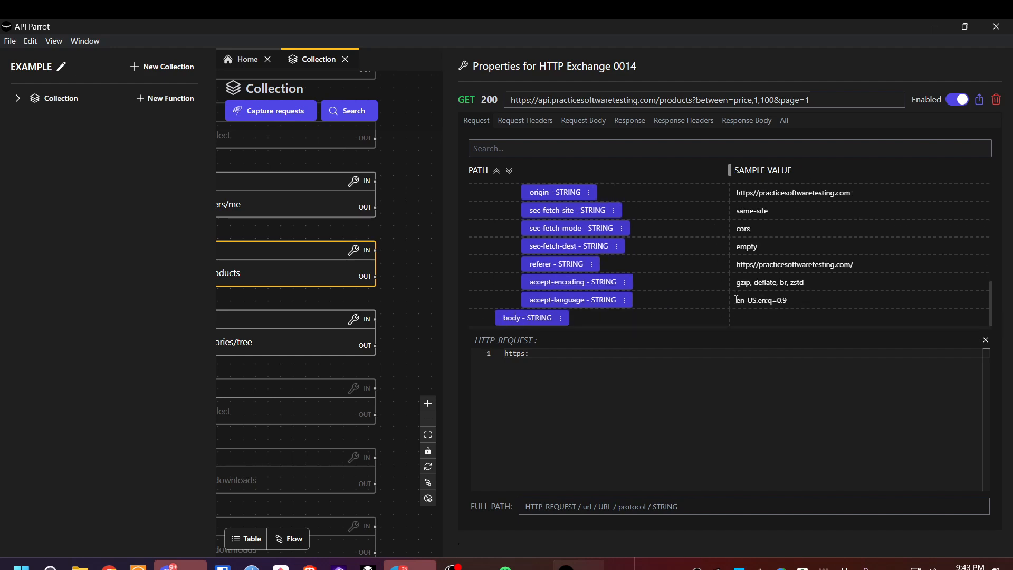
click(566, 318)
scroll(717, 286, up, 3)
scroll(720, 287, down, 3)
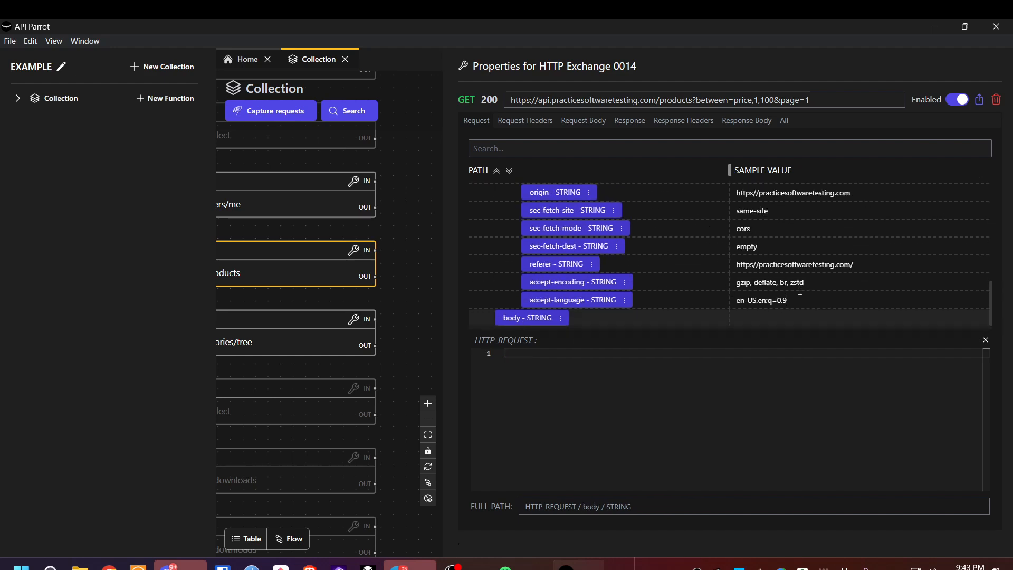
click(800, 264)
scroll(802, 255, up, 3)
scroll(799, 259, up, 5)
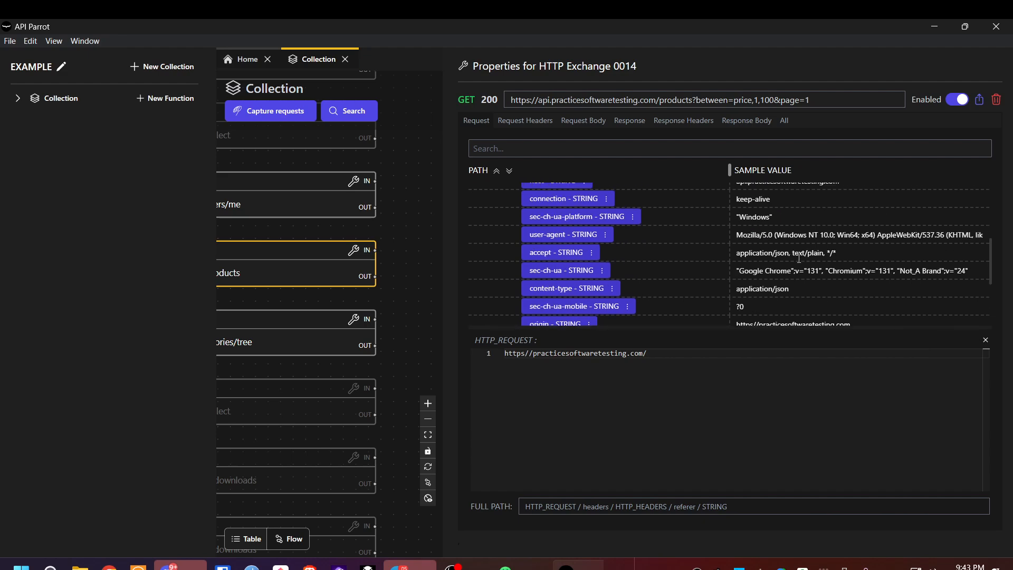
Expand the request URL's pathname and display the values of its path segment and of the search query string
click(793, 264)
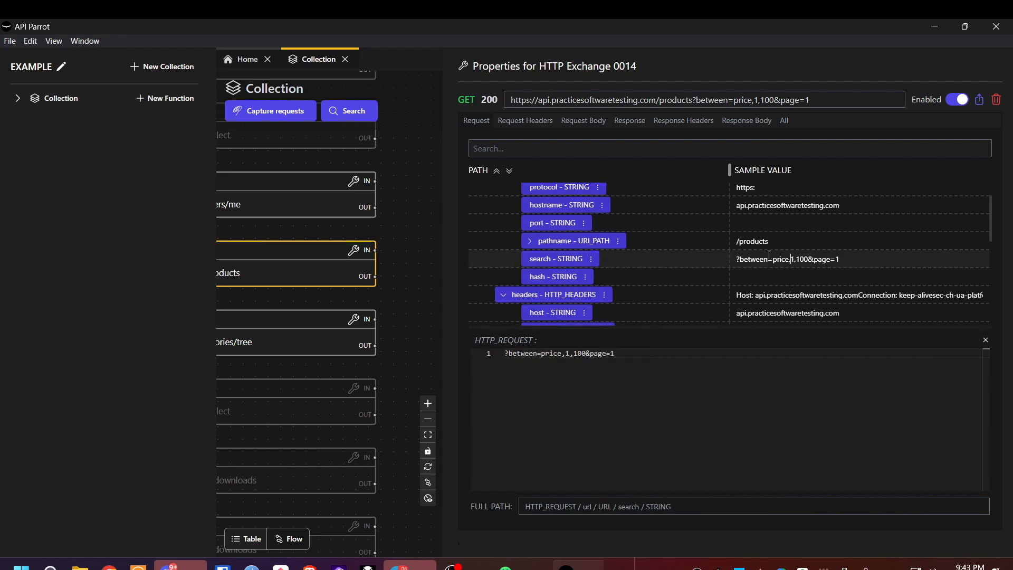
click(758, 245)
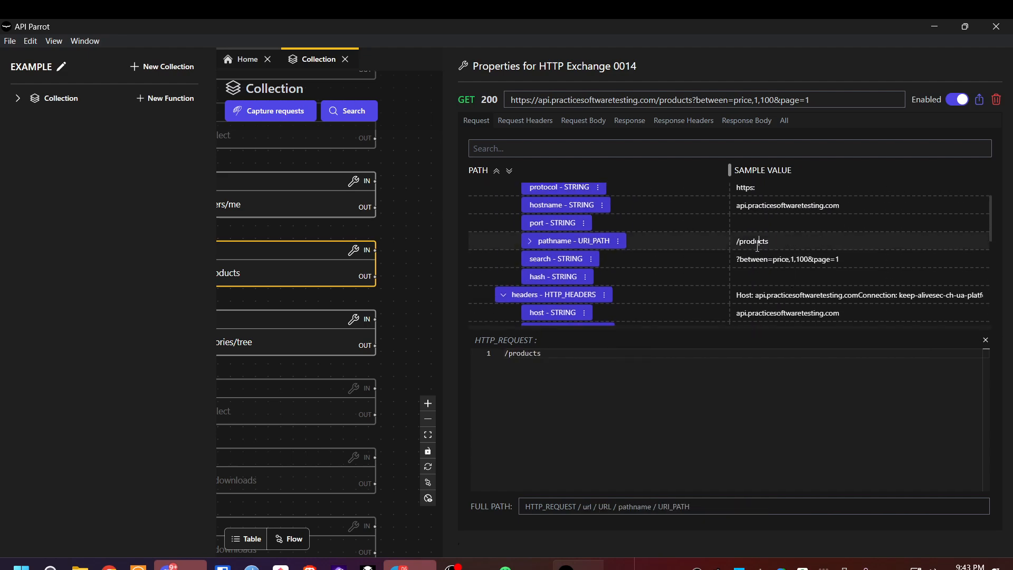
click(527, 242)
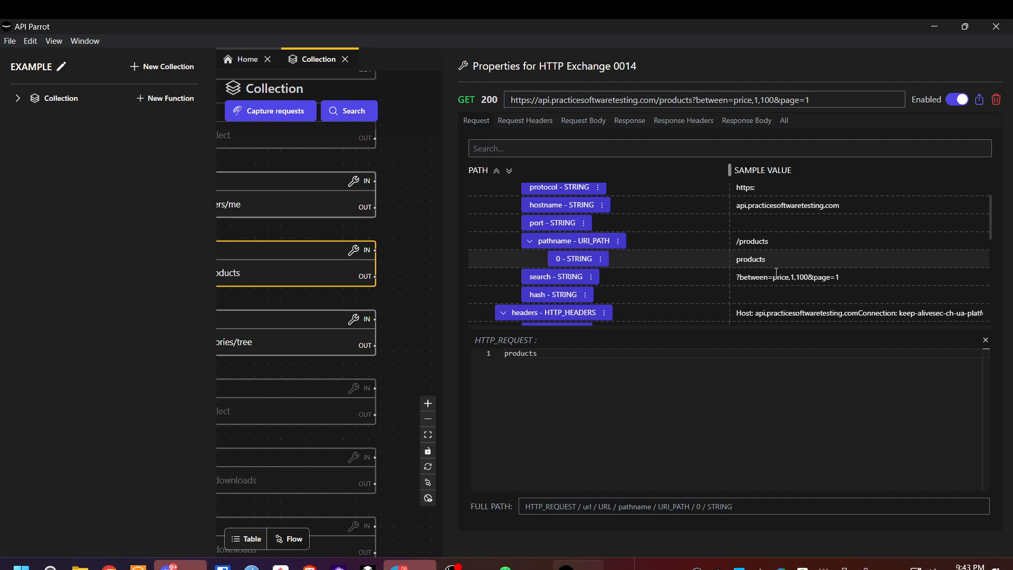
click(760, 277)
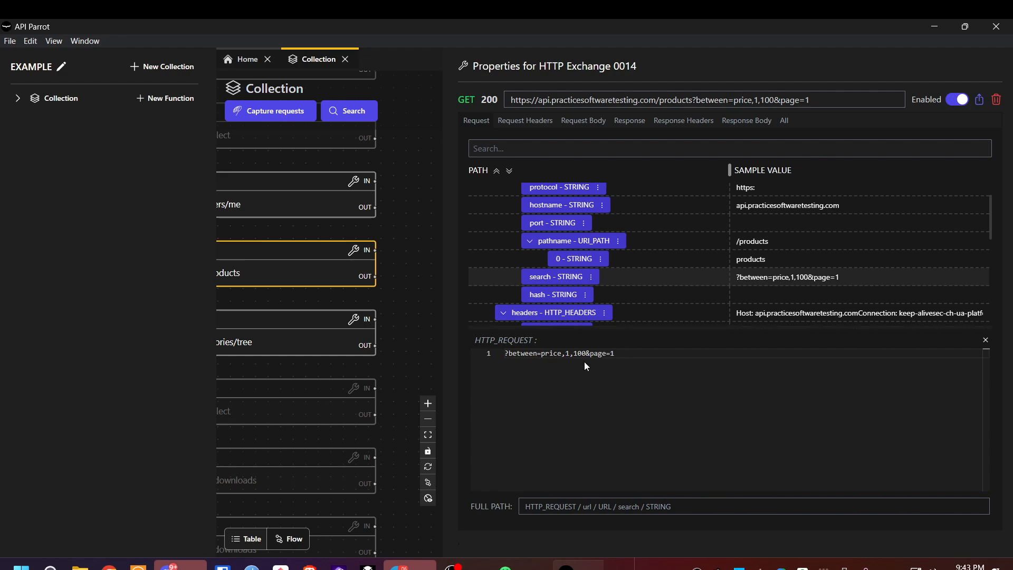
scroll(651, 309, up, 2)
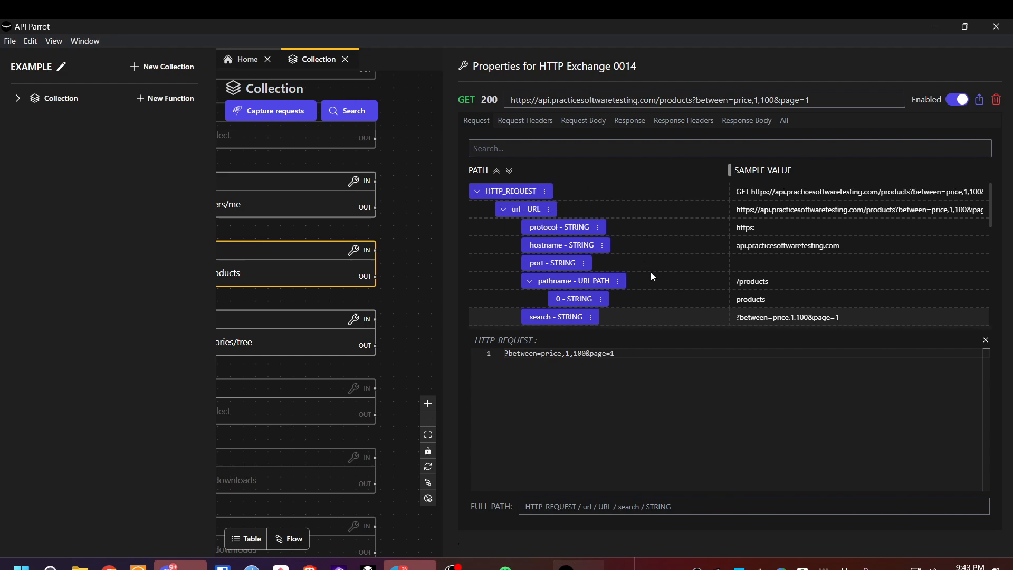
click(652, 276)
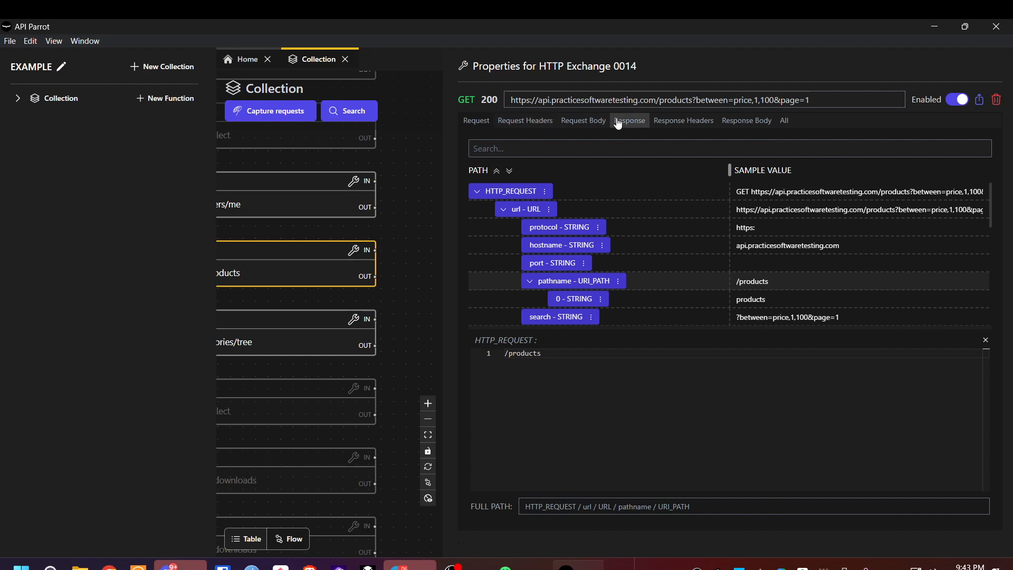
Show all parts of exchange 0014 together and display the request's body and raw headers
click(785, 123)
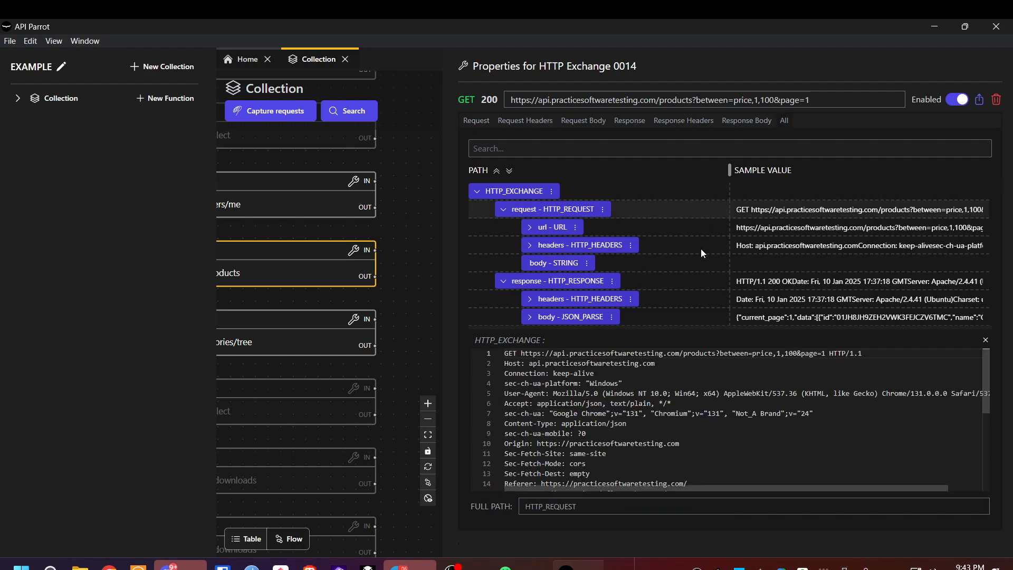
click(703, 233)
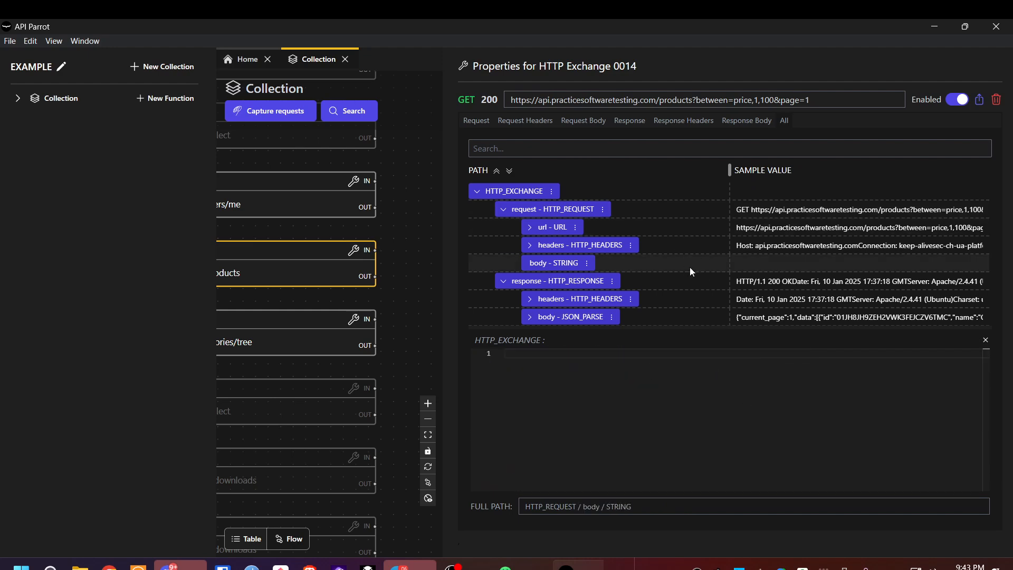
click(675, 245)
scroll(548, 394, down, 3)
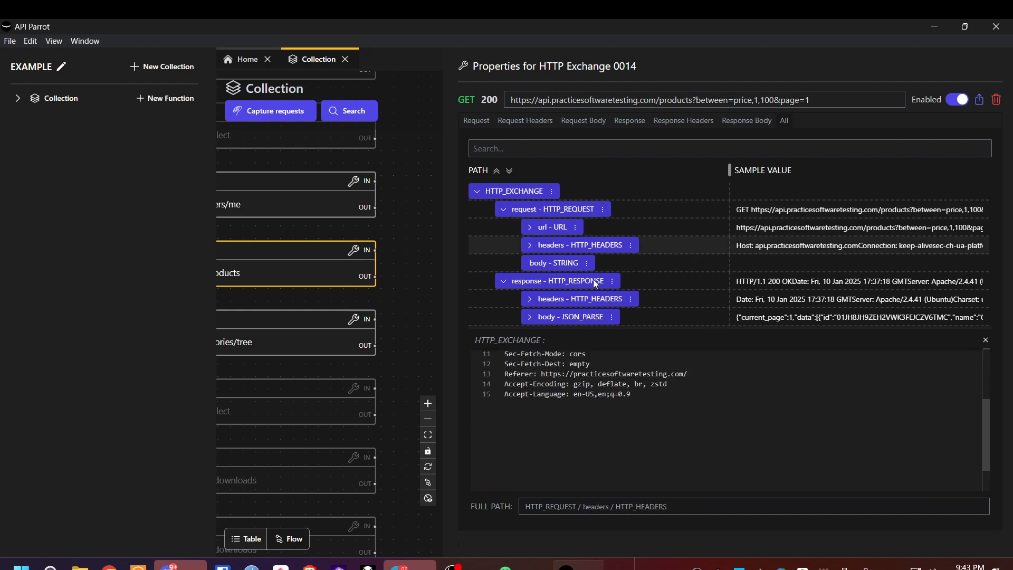
Expand the request's HTTP_HEADERS entry and look through the sample values of its individual headers
click(530, 247)
scroll(676, 249, down, 5)
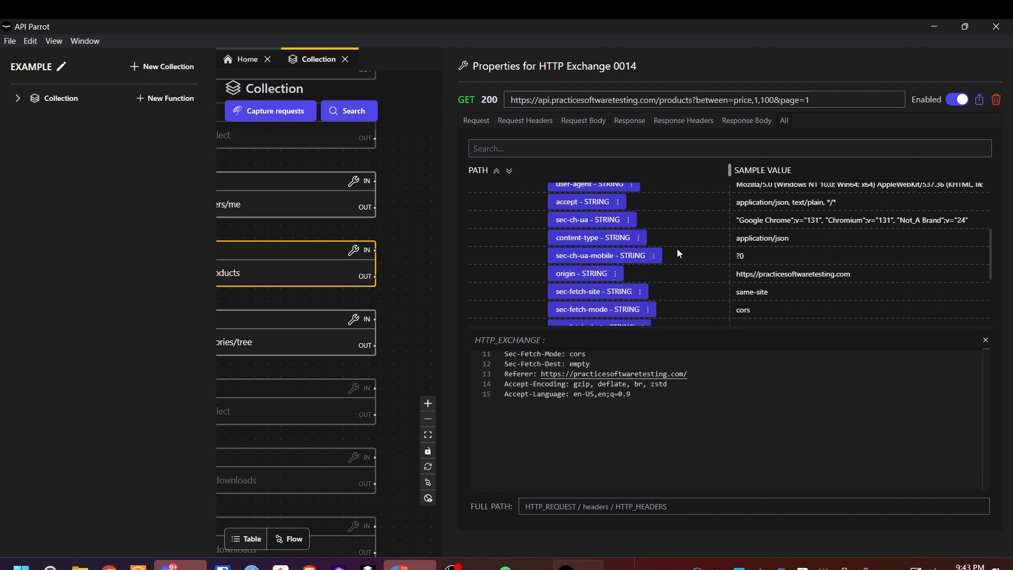
scroll(696, 257, down, 2)
scroll(738, 269, up, 5)
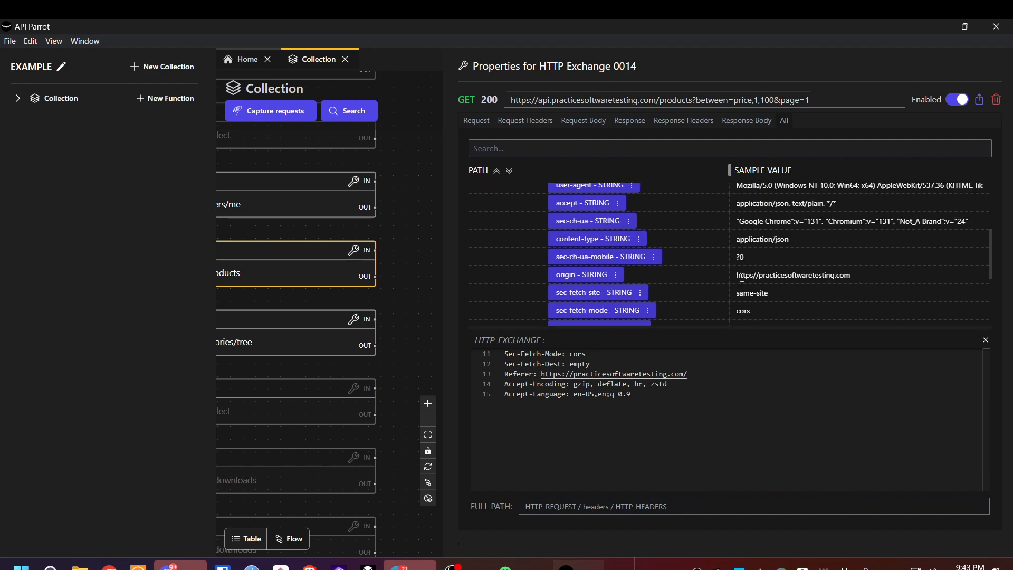
scroll(781, 282, up, 4)
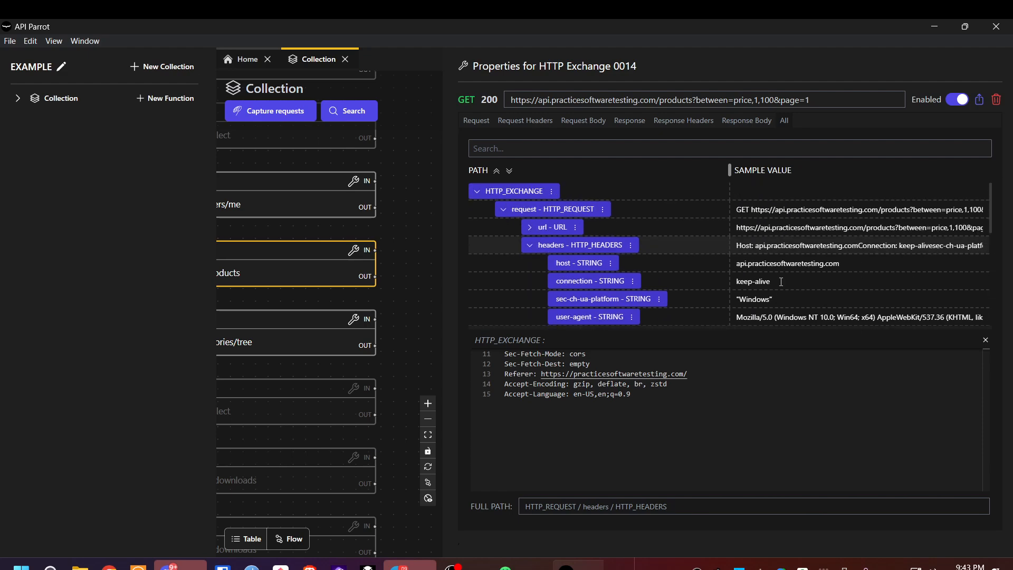
scroll(781, 281, down, 5)
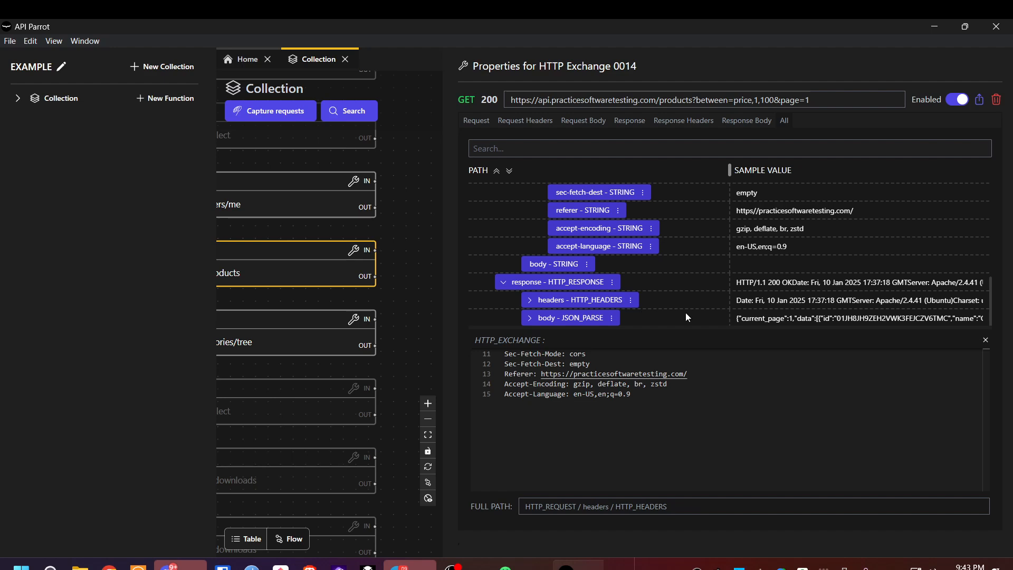
Collapse the HTTP_RESPONSE entry and display the value of the request's body
click(686, 316)
click(503, 282)
click(691, 299)
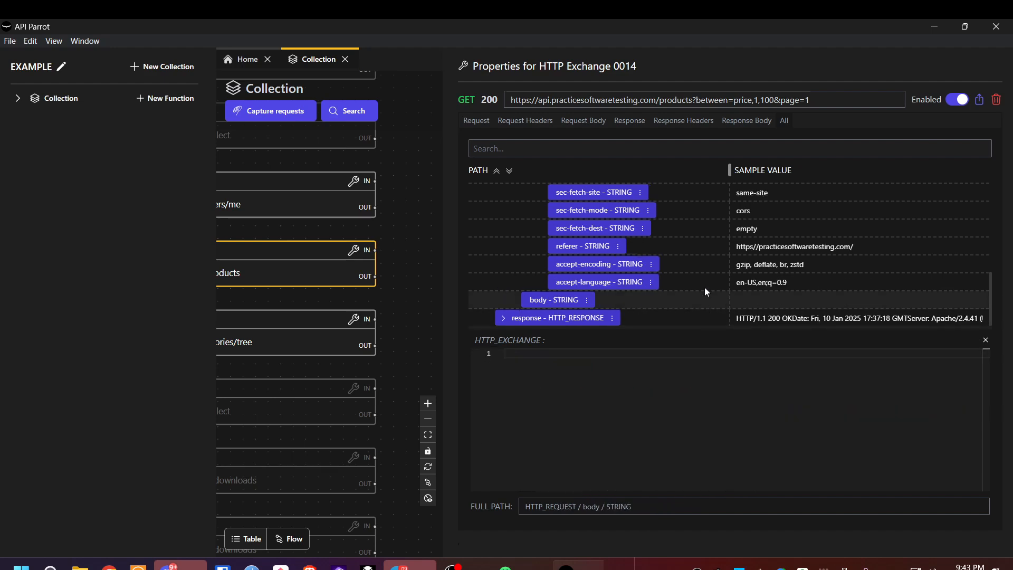
Display several request header values one by one, including sec-fetch-dest, content-type and accept
click(705, 287)
scroll(705, 286, up, 3)
click(707, 288)
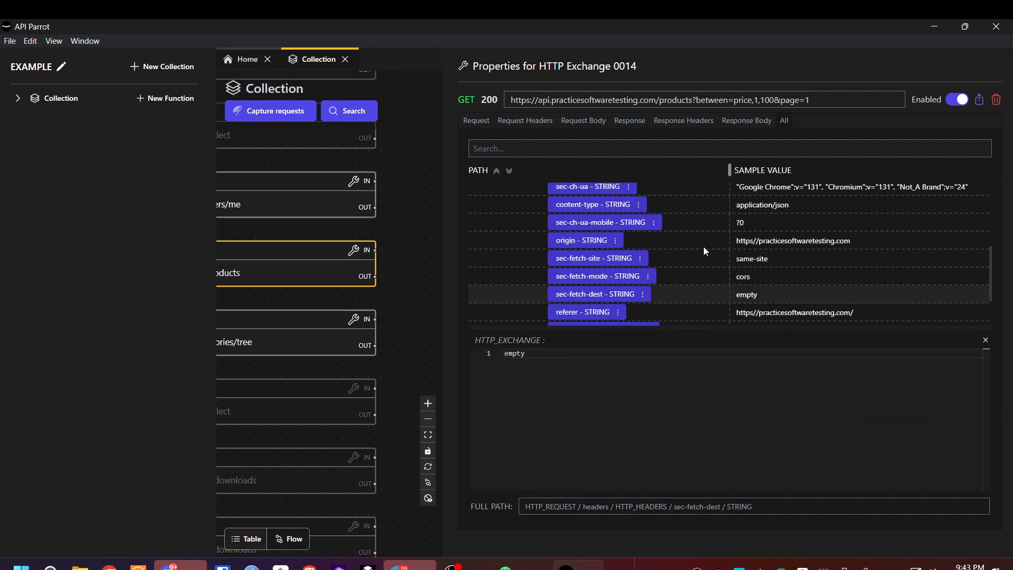
click(704, 245)
scroll(698, 241, up, 3)
click(719, 262)
scroll(707, 252, up, 3)
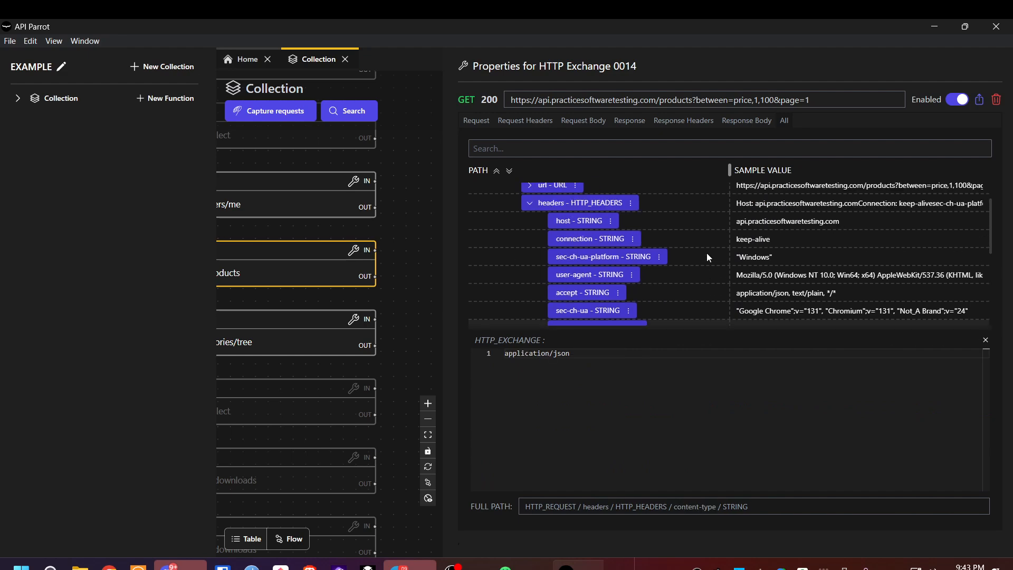
click(714, 299)
scroll(697, 284, up, 3)
Expand the request's URL entry and display the full URL and the complete raw request text
click(530, 230)
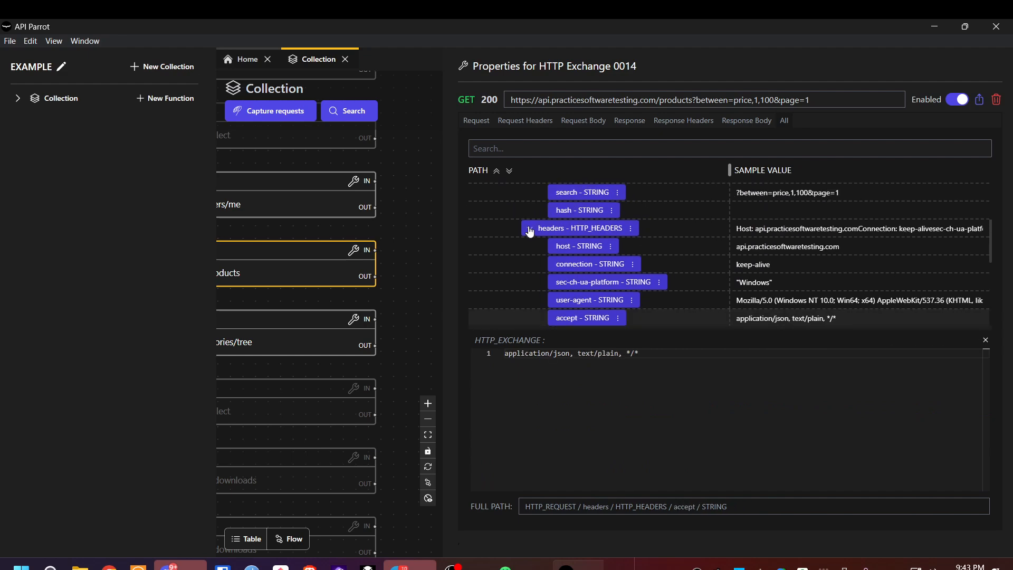
scroll(696, 253, up, 5)
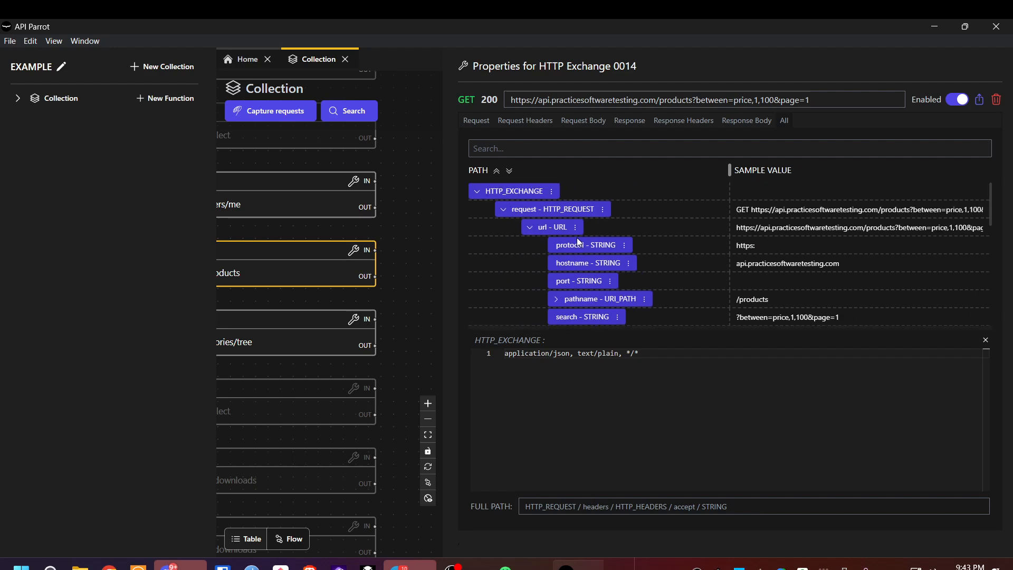
click(629, 231)
click(694, 207)
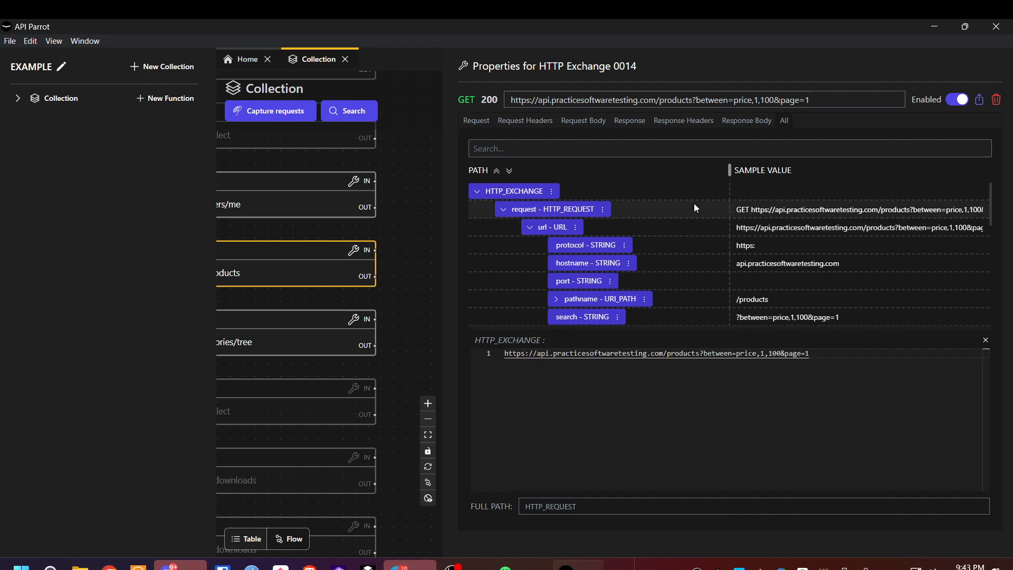
scroll(695, 422, down, 3)
scroll(695, 422, up, 3)
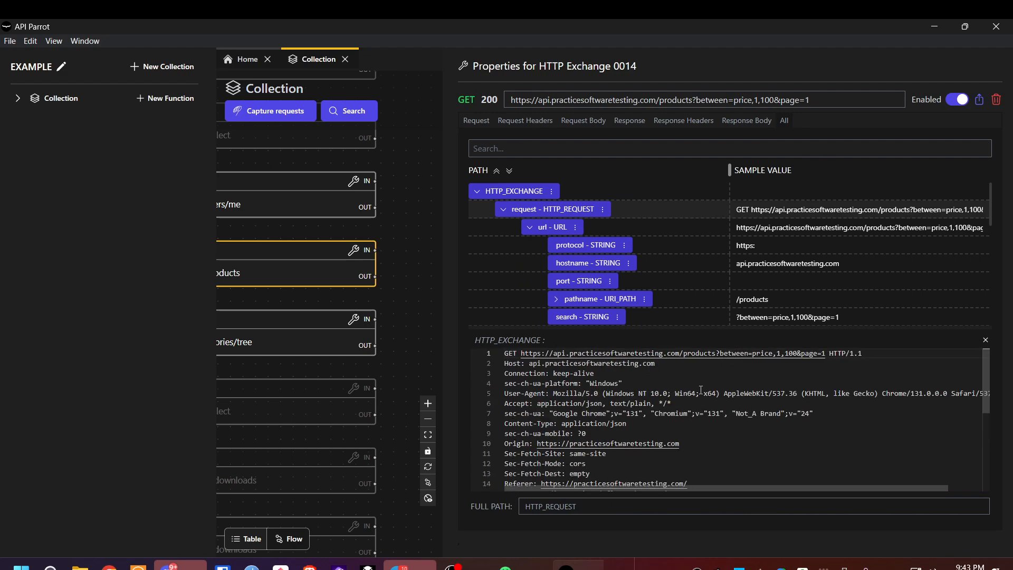
Compare the pathname and search values with the full request URL, highlighting its part /products?between=price,1,100&page=1
click(790, 301)
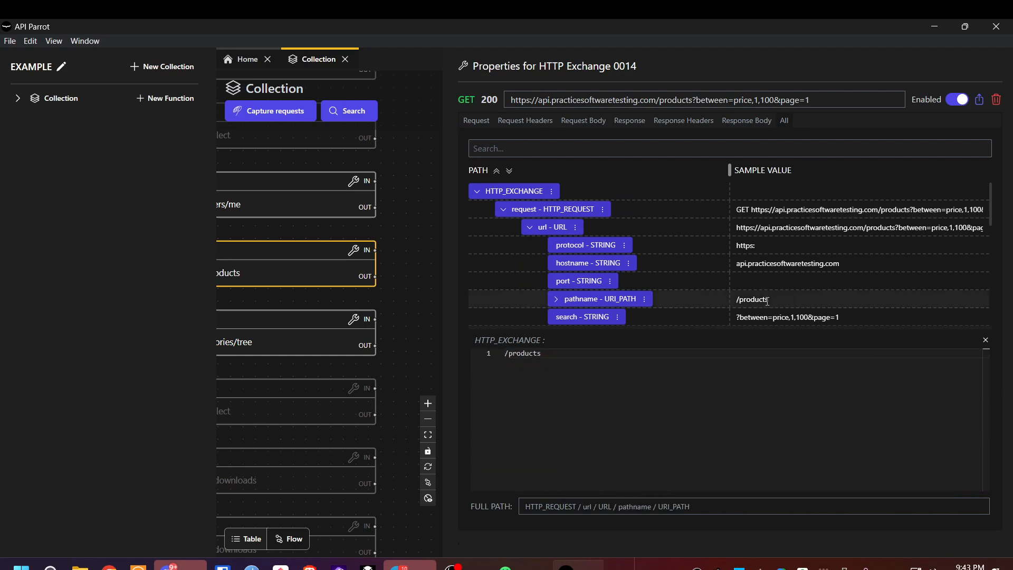
scroll(755, 299, down, 2)
click(836, 249)
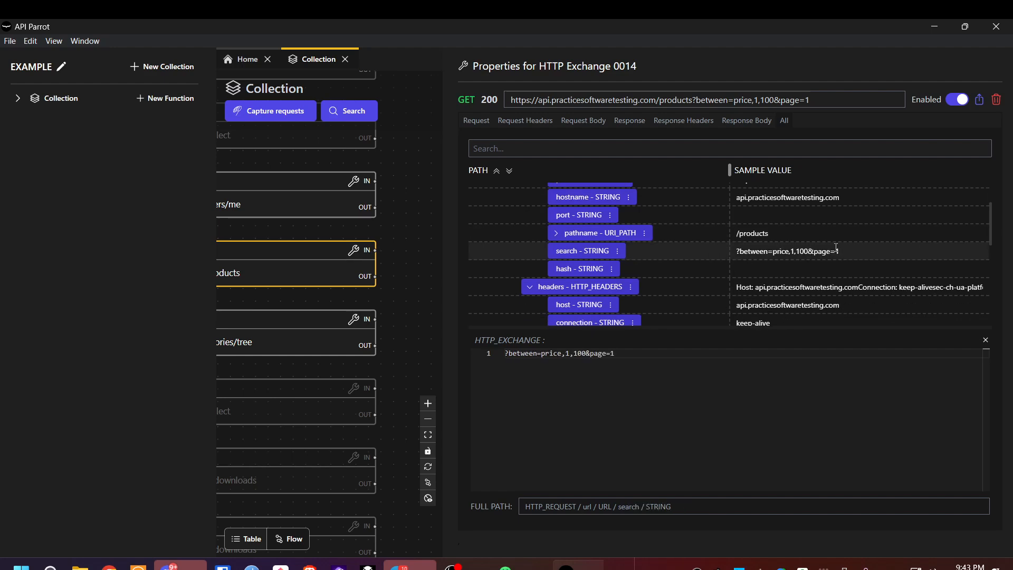
triple_click(808, 251)
scroll(808, 251, up, 2)
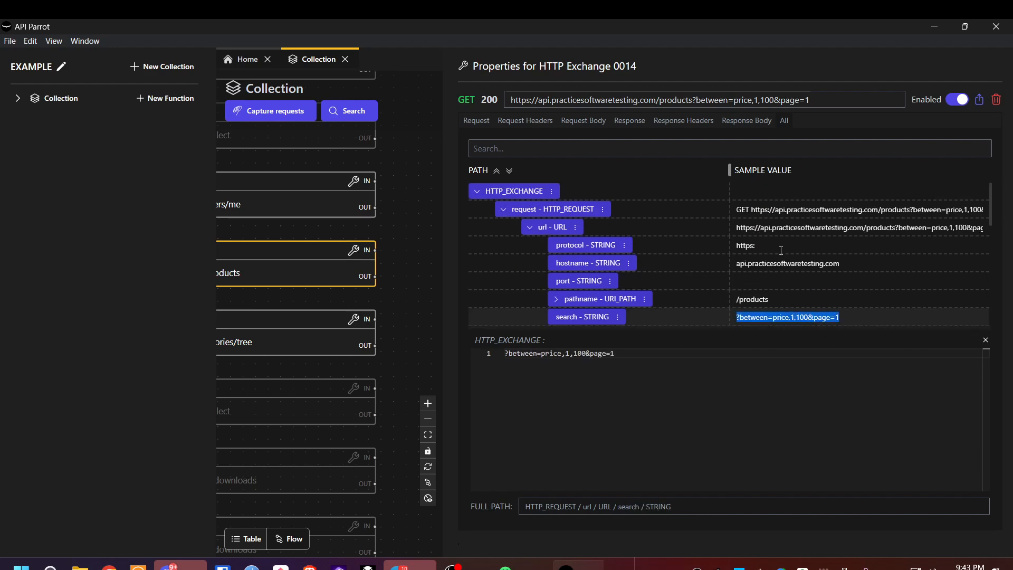
click(773, 230)
drag(808, 354, 664, 357)
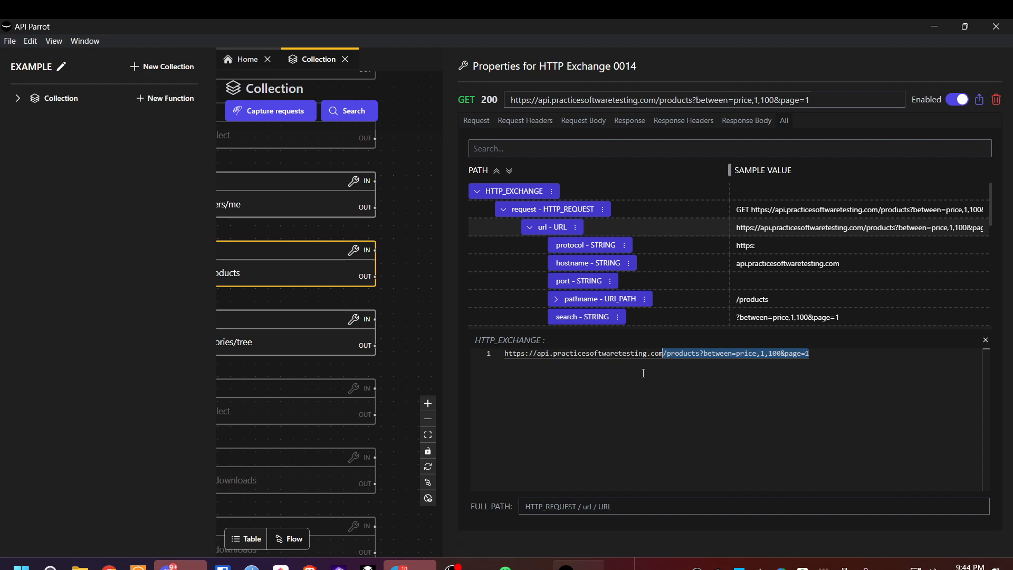
scroll(643, 235, down, 3)
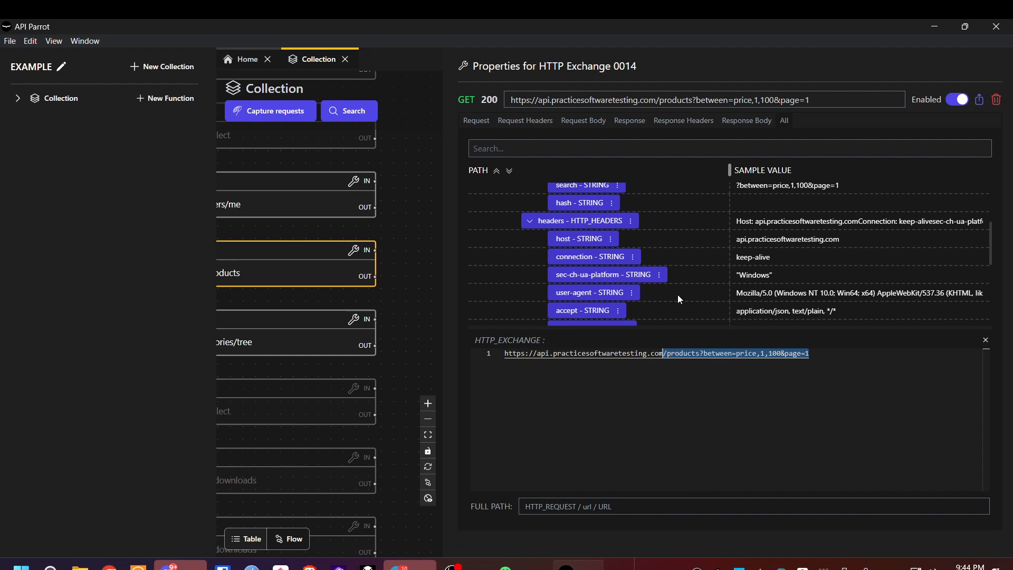
scroll(631, 258, up, 1)
scroll(620, 248, down, 1)
scroll(699, 268, down, 1)
scroll(717, 214, up, 5)
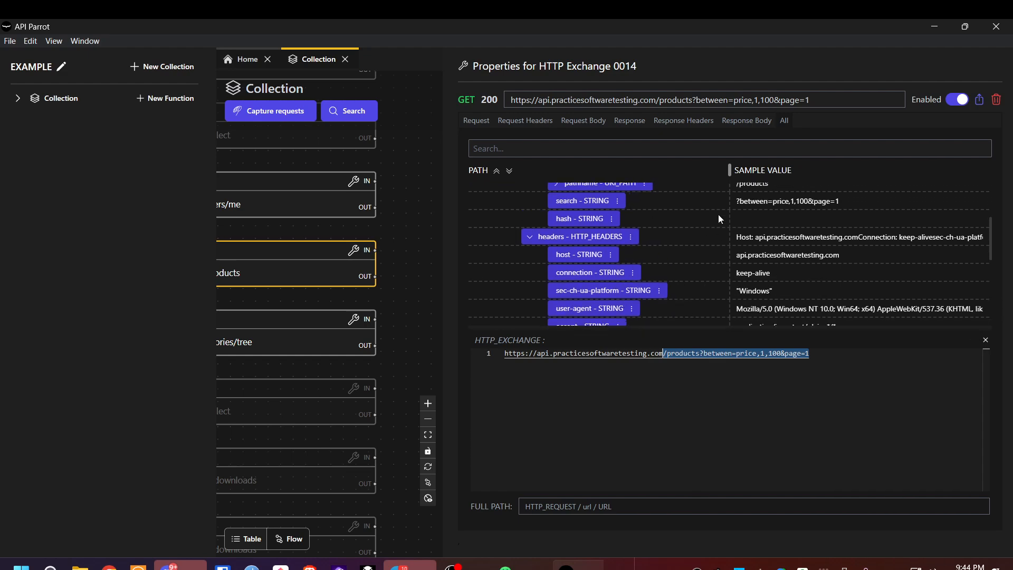
Open the properties of the api.practicesoftwaretesting.com/categories/tree request and display its URL value
click(378, 302)
scroll(414, 287, down, 3)
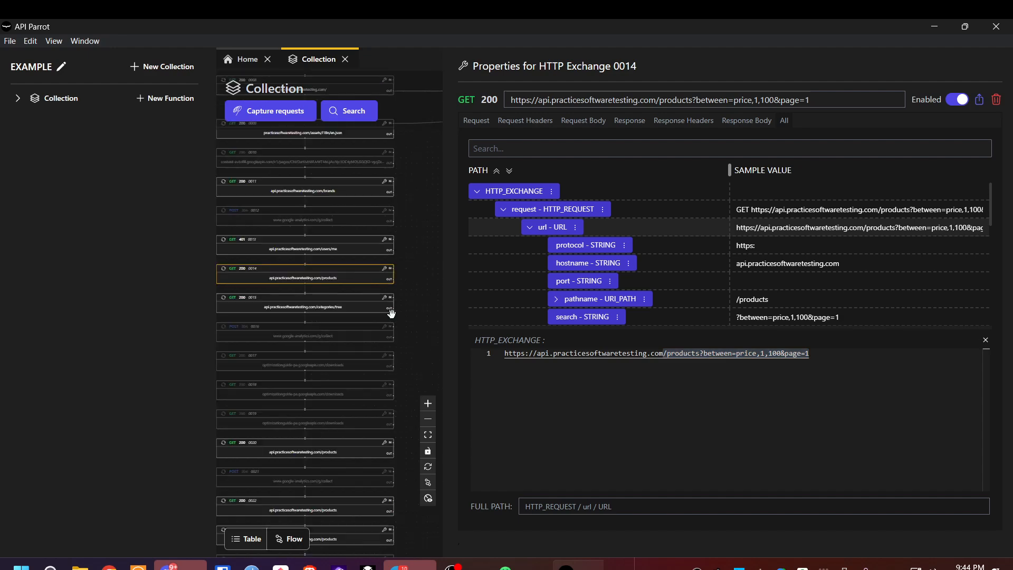
scroll(326, 308, up, 3)
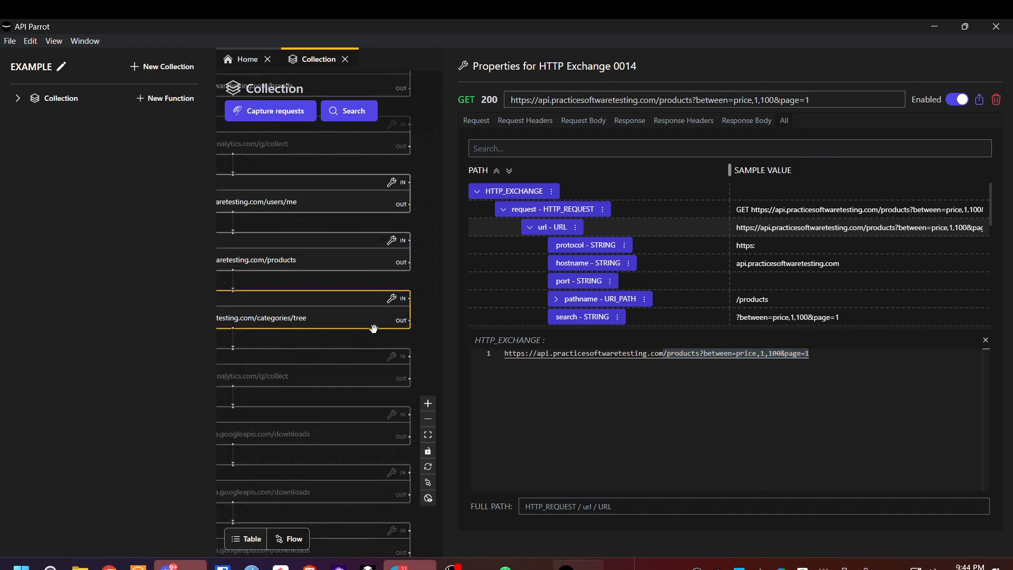
click(394, 301)
click(691, 231)
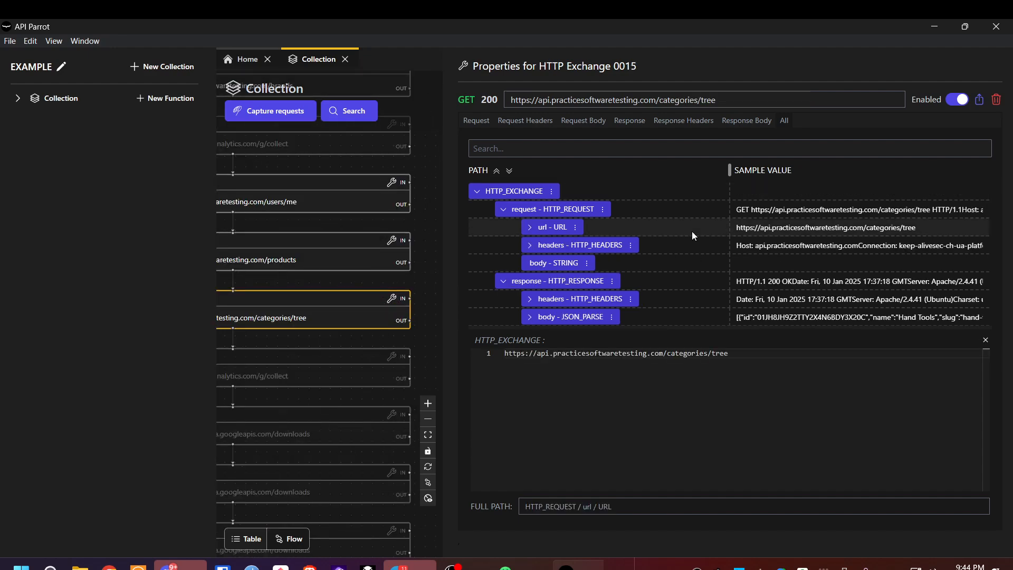
Compare the request's raw text, headers and URL, highlighting the /categories/tree path, and expand the URL entry into its parts
click(675, 208)
click(697, 229)
click(717, 245)
click(691, 227)
drag(670, 356, 730, 354)
click(731, 354)
click(529, 227)
scroll(770, 272, down, 1)
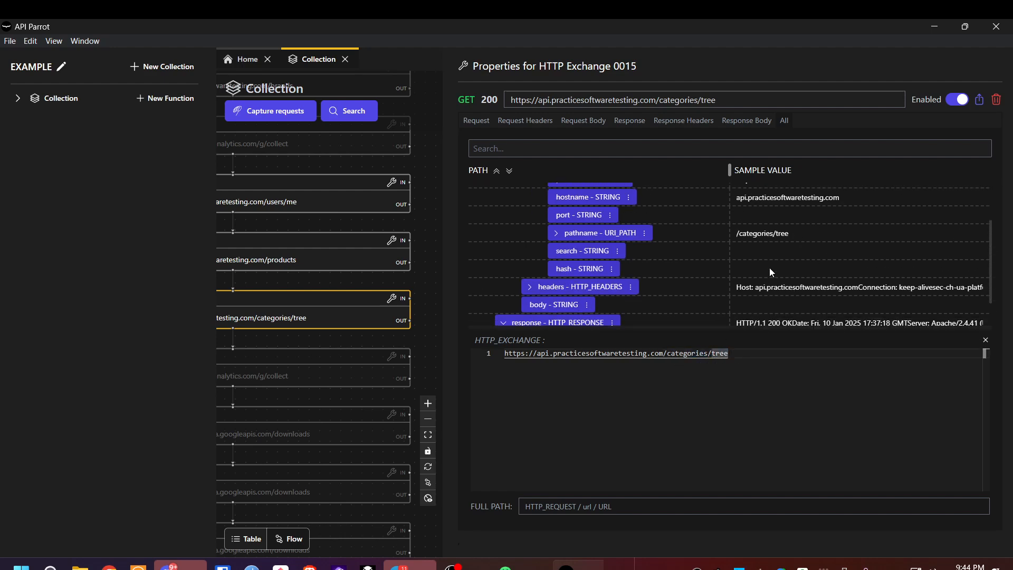
Open the properties of products request 0020 and highlight the query ?sort=name,asc&between=price,1,100&page=0 in its full URL
scroll(356, 372, down, 5)
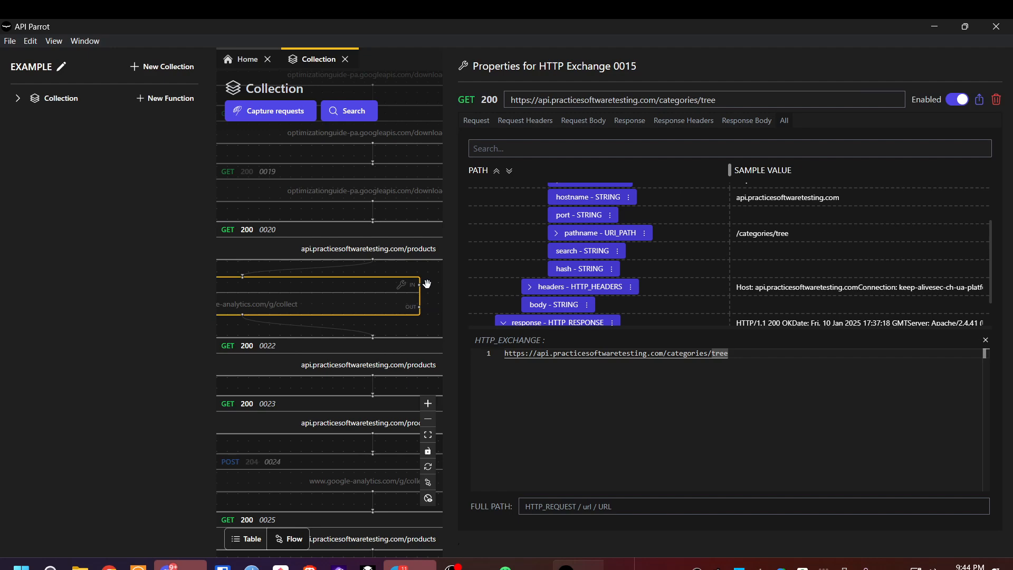
drag(427, 283, 297, 288)
click(402, 241)
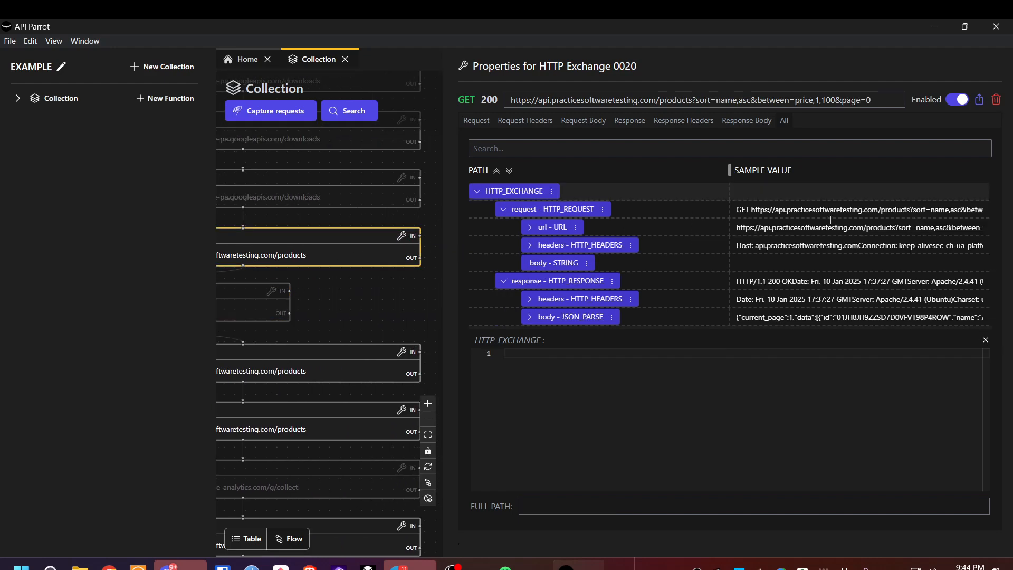
click(645, 228)
drag(898, 363, 798, 355)
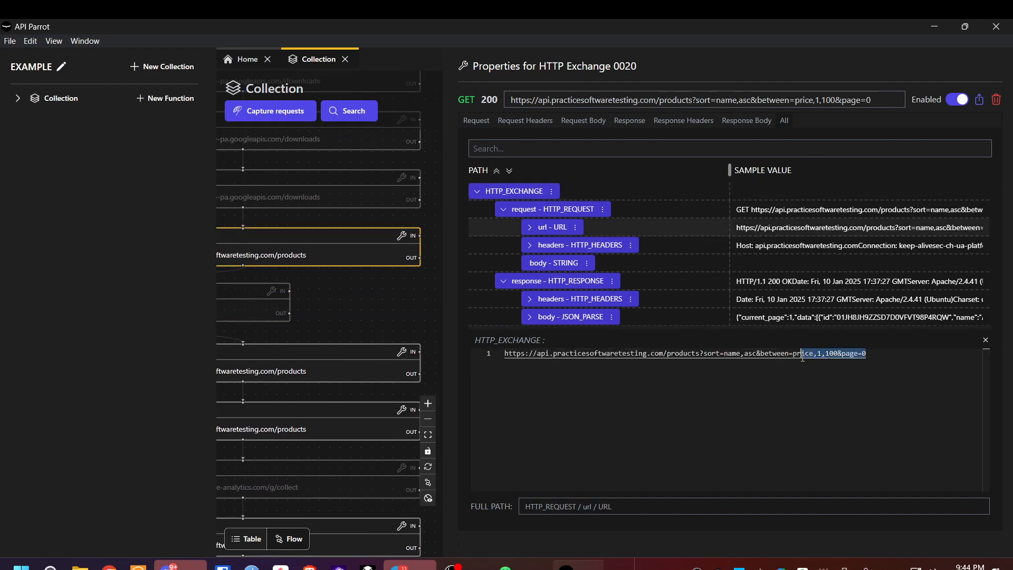
drag(866, 354, 694, 357)
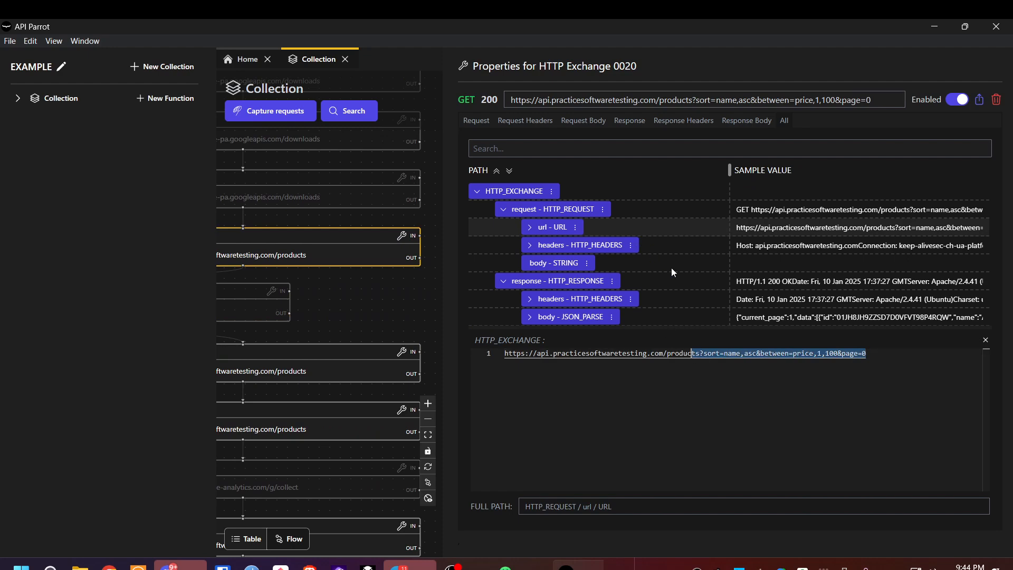
Display the value of request 0020's body and collapse its HTTP_RESPONSE entry
click(532, 312)
click(525, 260)
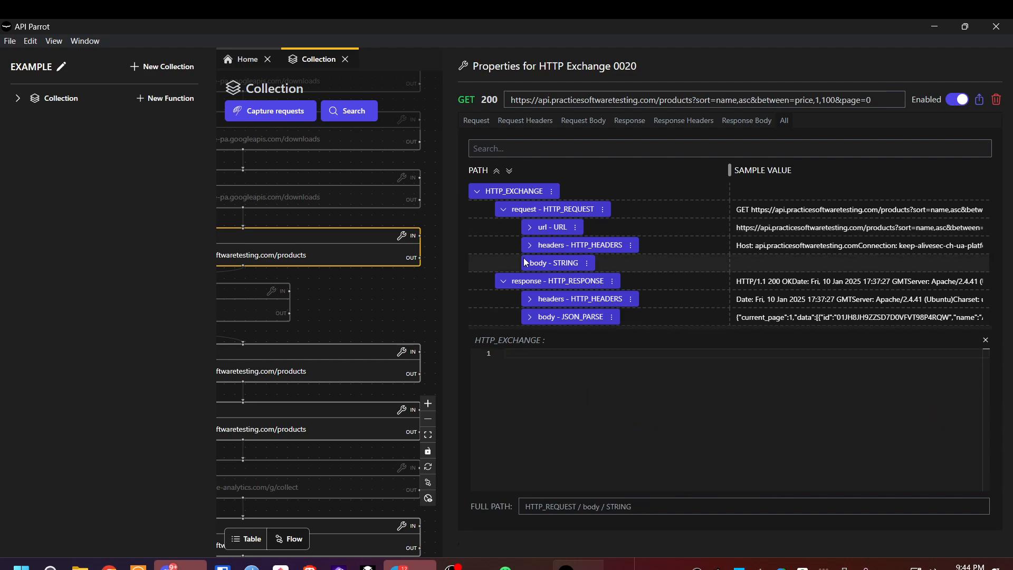
click(503, 281)
Open the properties of products request 0022, display its headers and URL, and highlight the price,1,45 range in the URL
scroll(371, 296, down, 3)
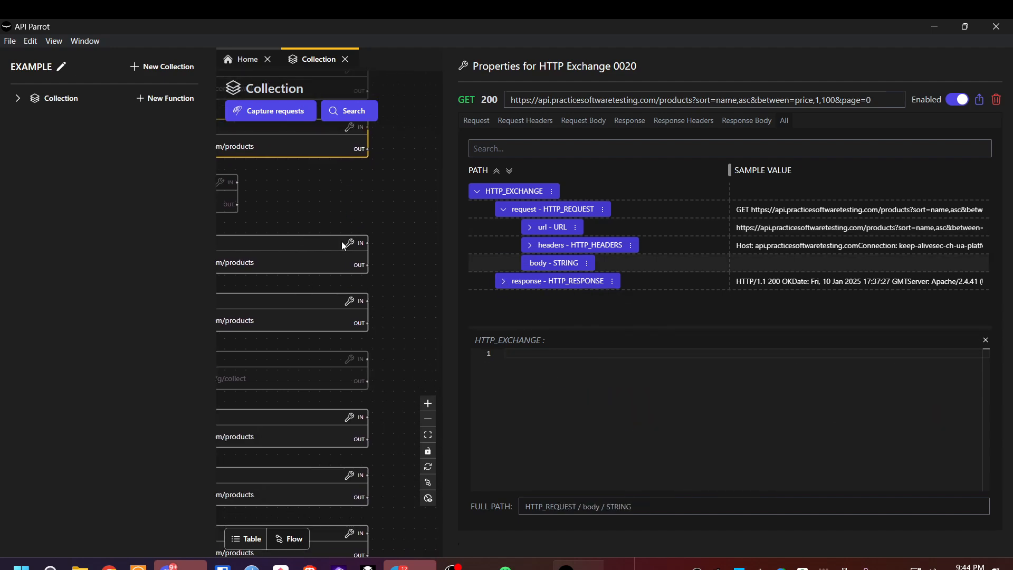
click(342, 244)
click(658, 248)
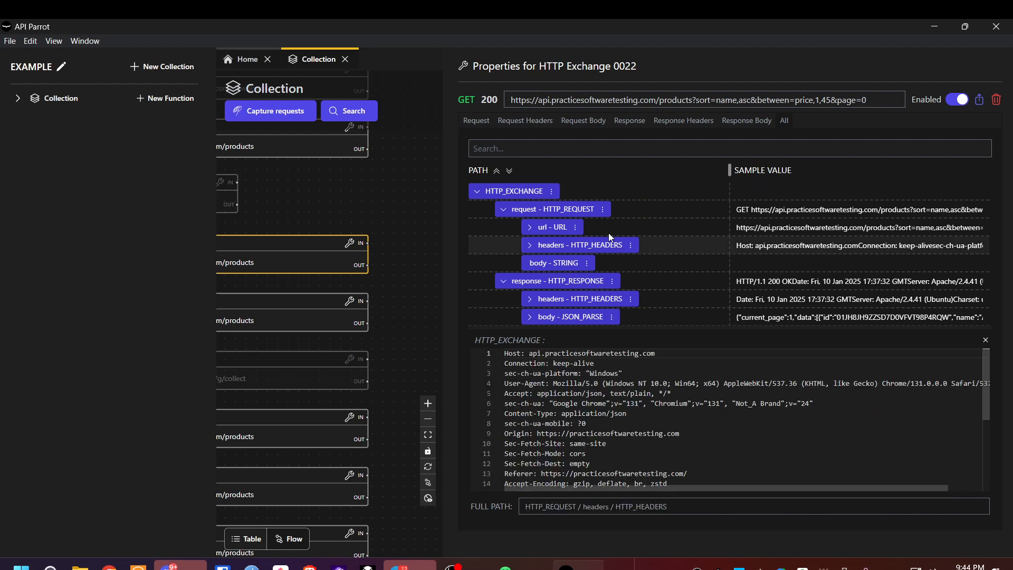
click(609, 231)
drag(797, 353, 831, 356)
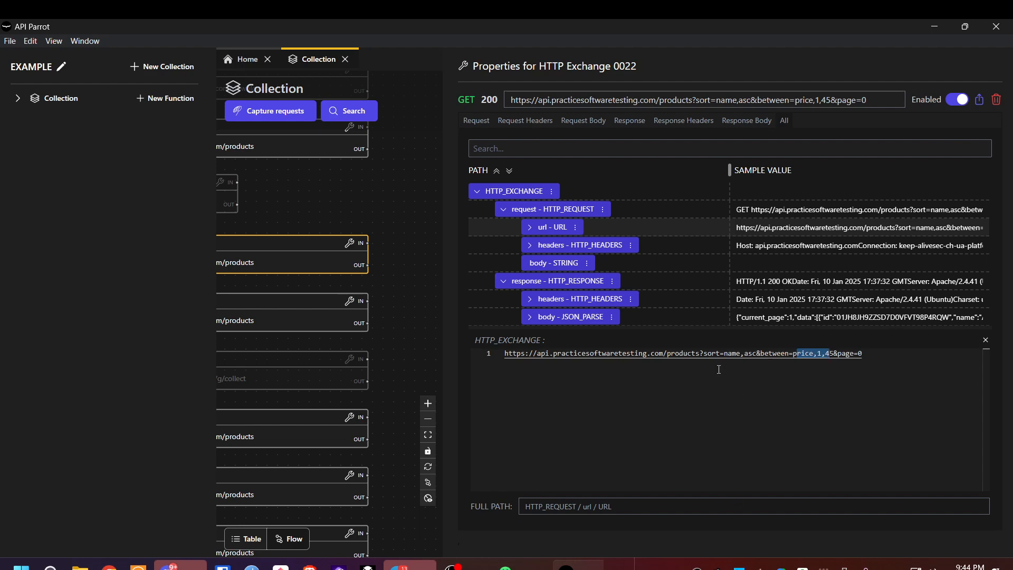
Open the properties of the following enabled products requests one after another, from 0023 through 0025 to 0026
click(351, 304)
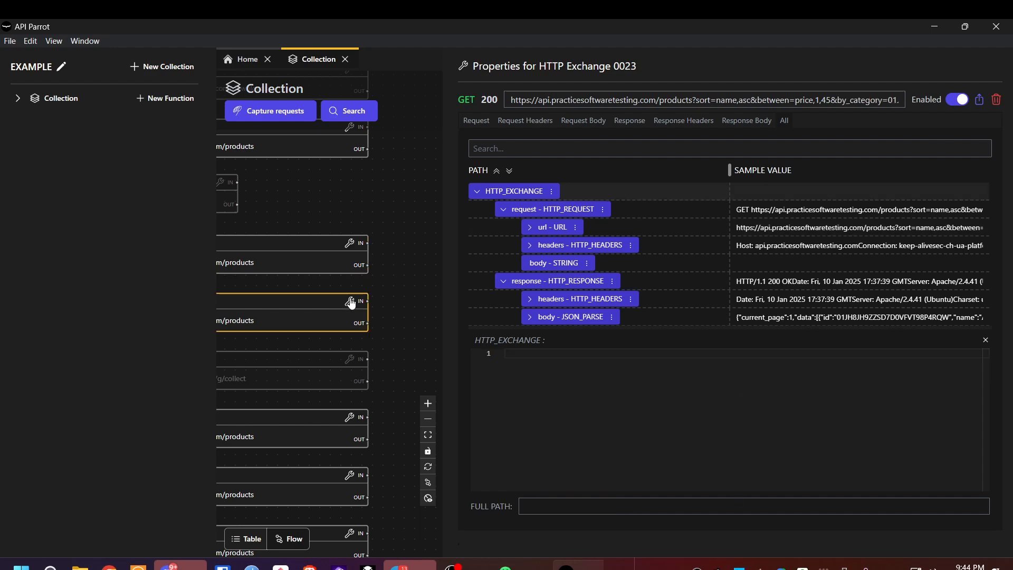
drag(380, 293, 440, 190)
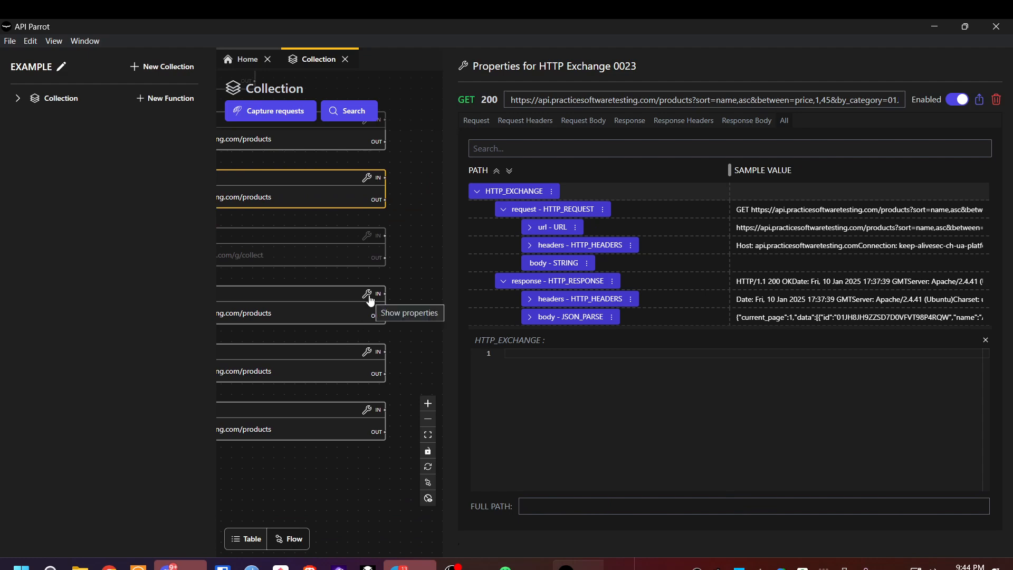
click(368, 294)
click(362, 357)
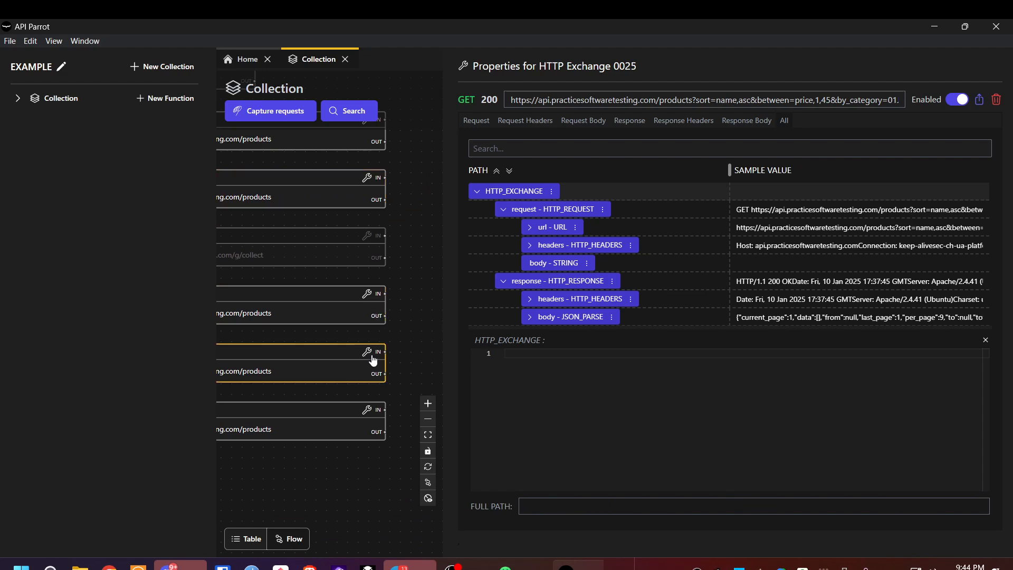
Display the full URL of request 0026 through to its end and highlight the by_category value
click(618, 231)
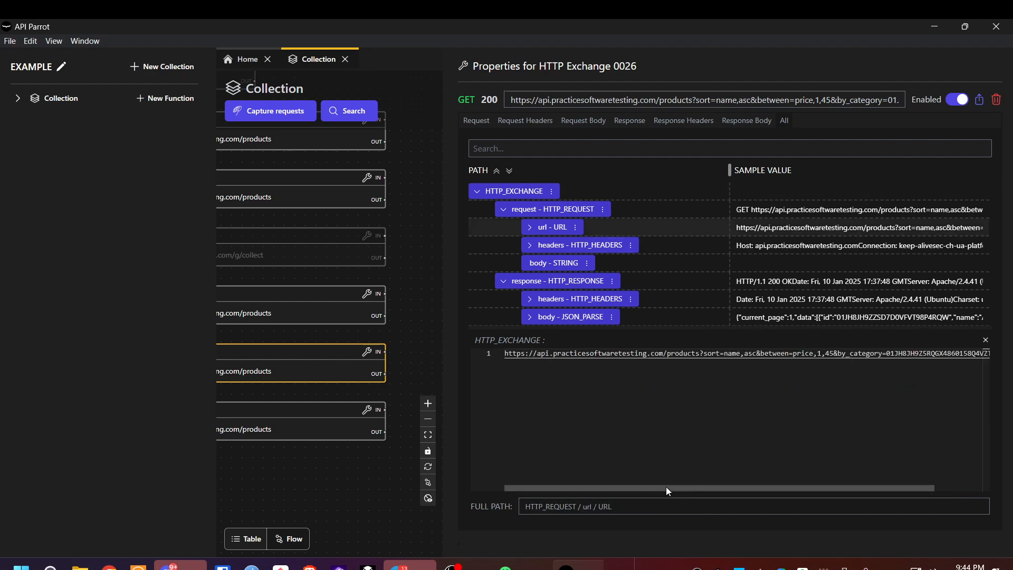
drag(662, 488, 708, 485)
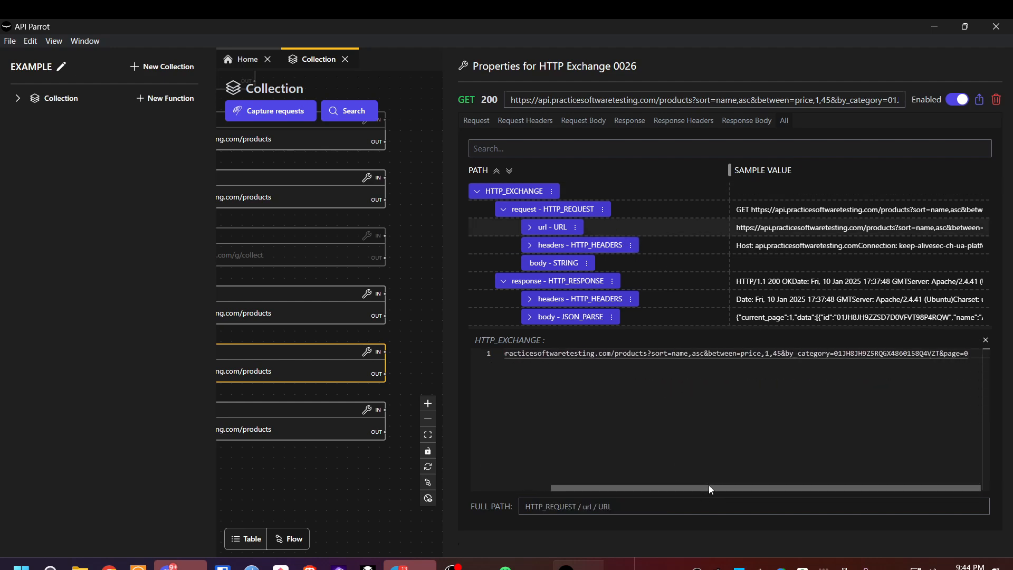
click(763, 354)
key(shift+End)
drag(833, 353, 939, 354)
right_click(854, 353)
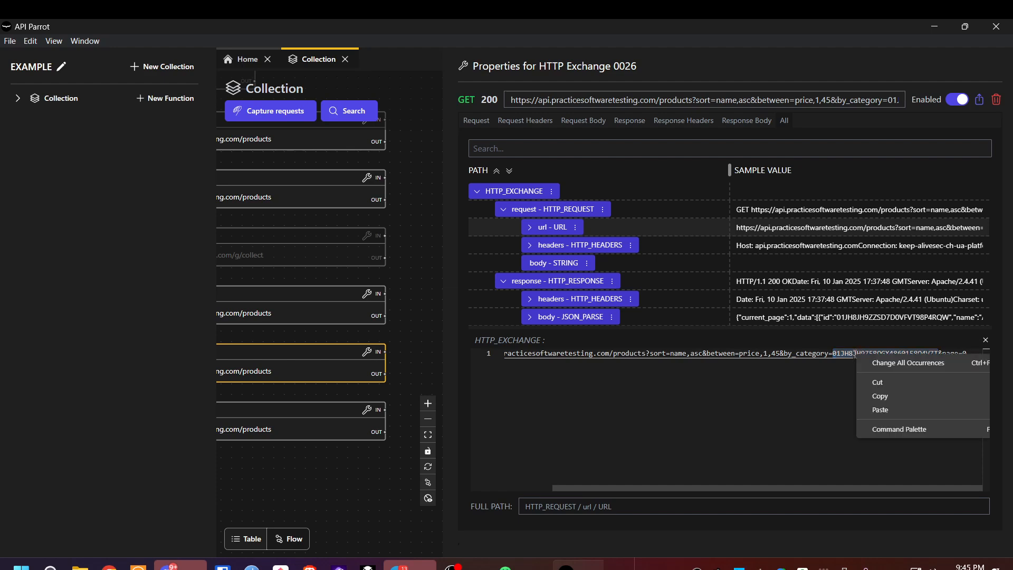
click(929, 429)
key(Escape)
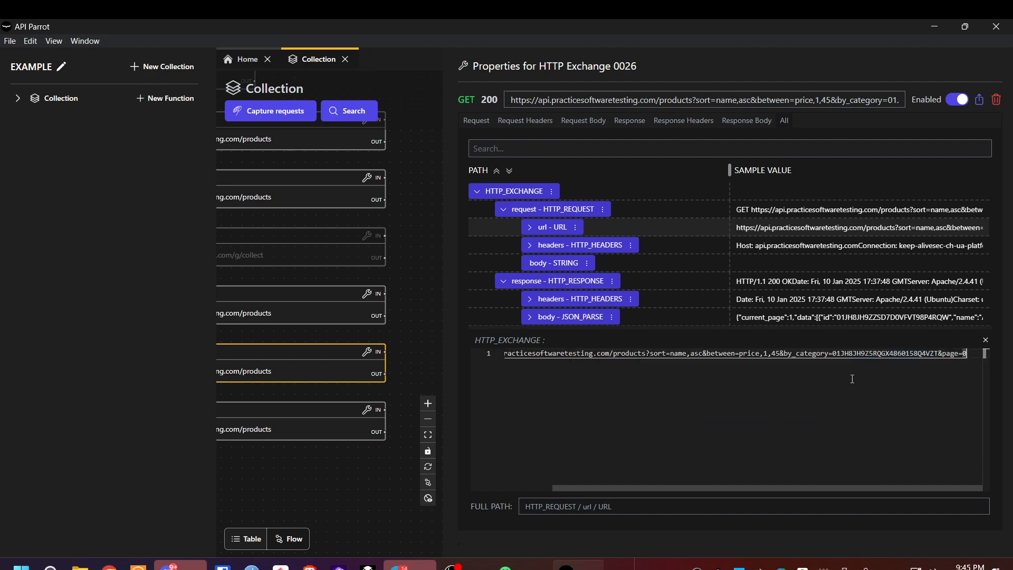
click(876, 414)
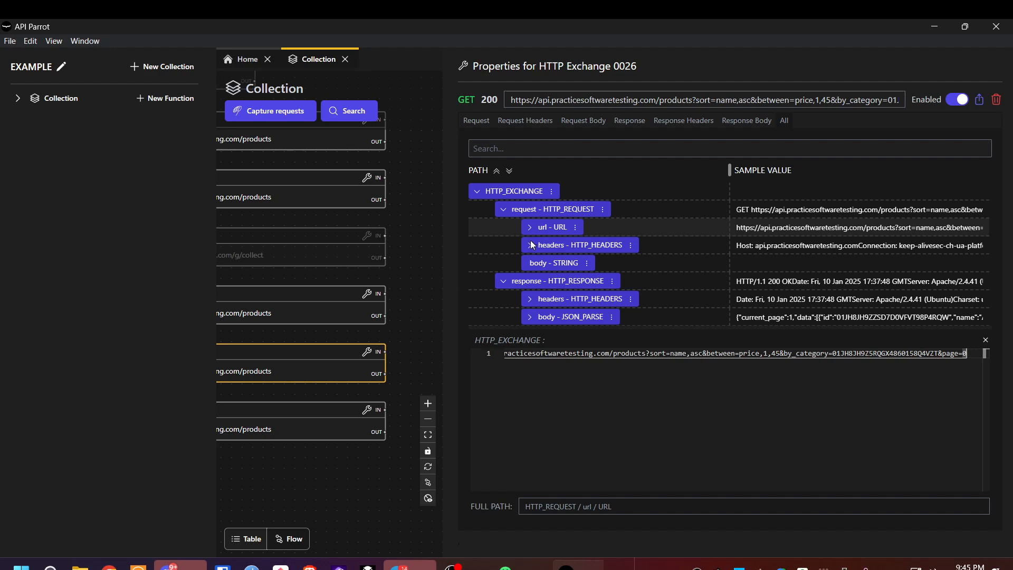
Highlight the by_category value in the URL again, and expand and collapse the request's HTTP_HEADERS entry
double_click(901, 363)
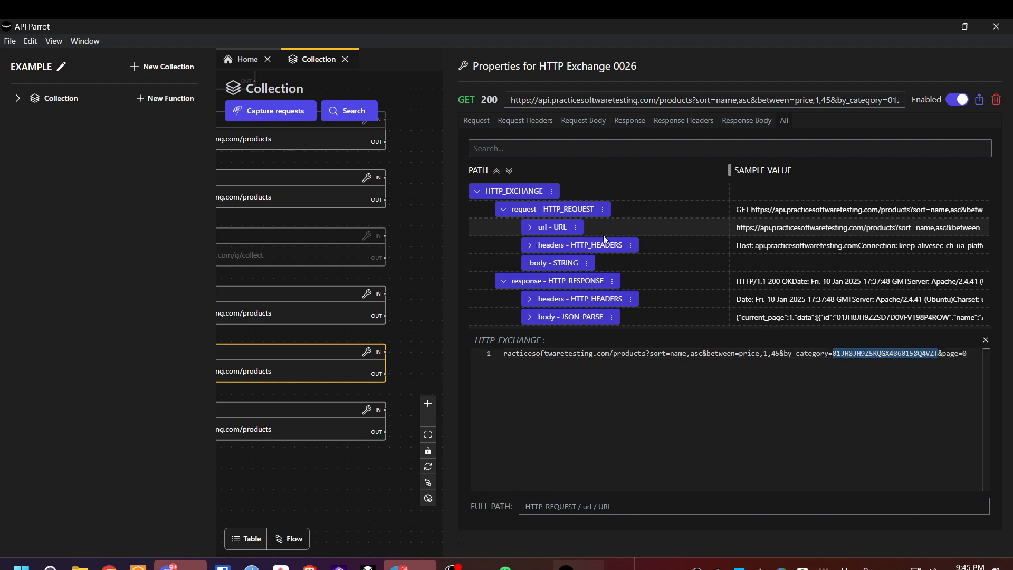
click(530, 246)
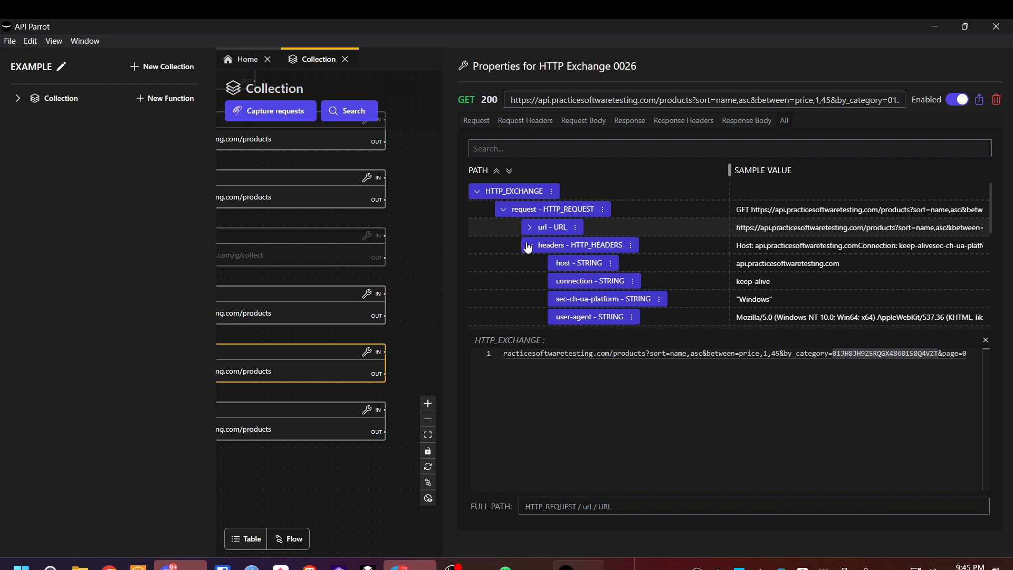
click(528, 246)
click(889, 372)
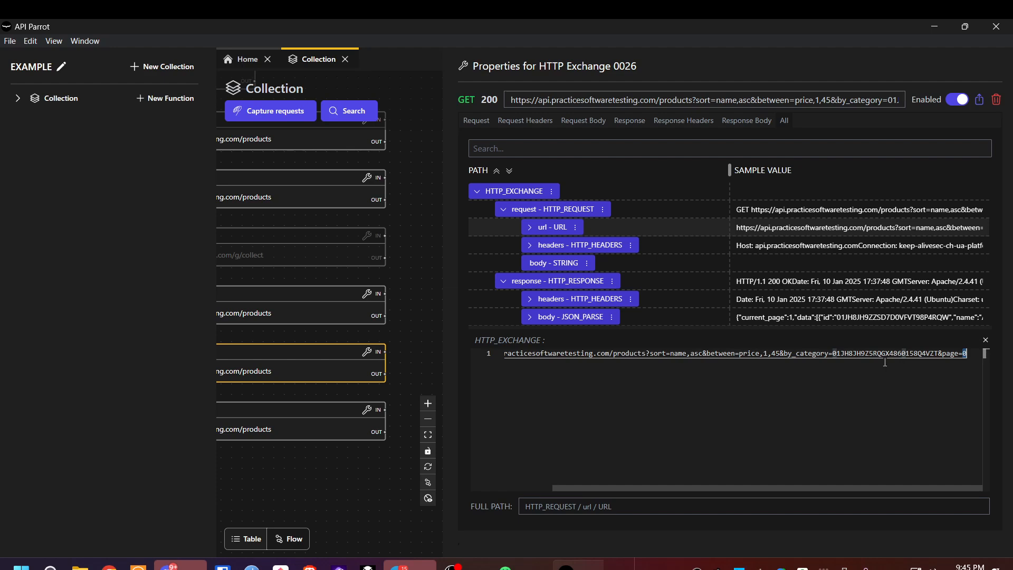
Open the properties of the last products request, 0027, and display its URL through to the by_brand and page parameters
drag(423, 362, 463, 272)
click(400, 325)
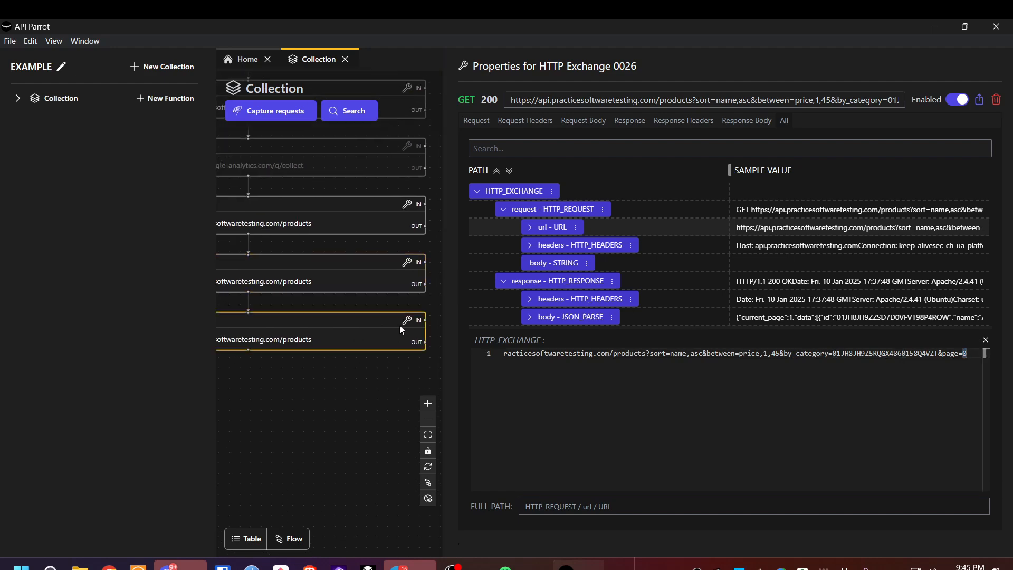
click(407, 320)
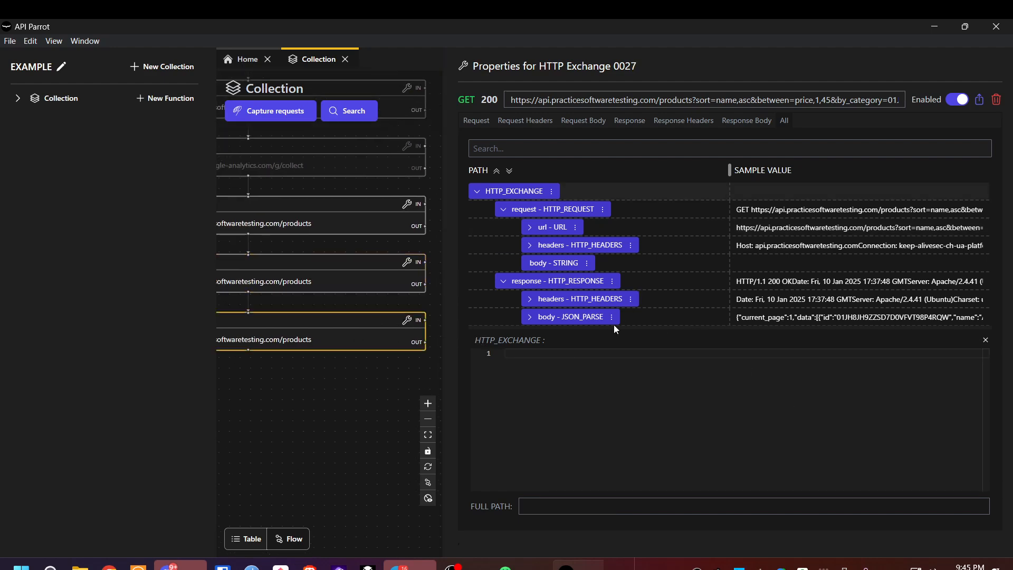
drag(667, 328, 667, 321)
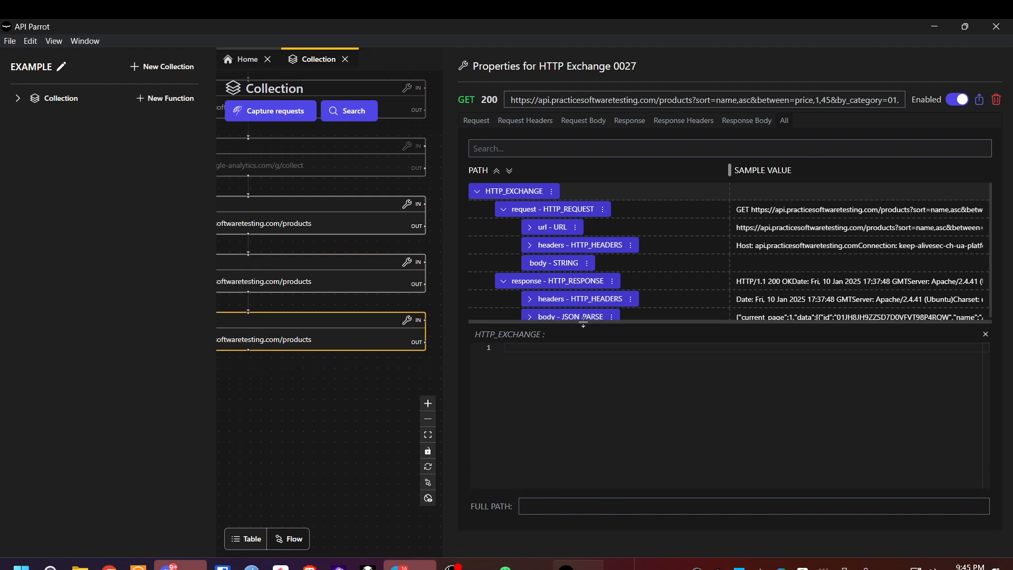
click(754, 246)
click(776, 222)
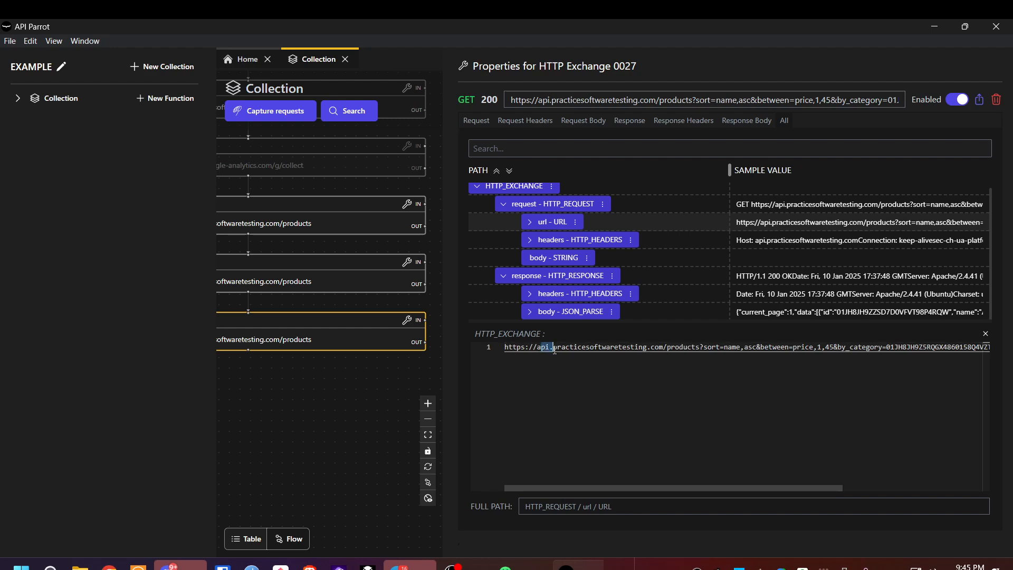
key(End)
scroll(349, 423, down, 3)
drag(348, 424, 344, 479)
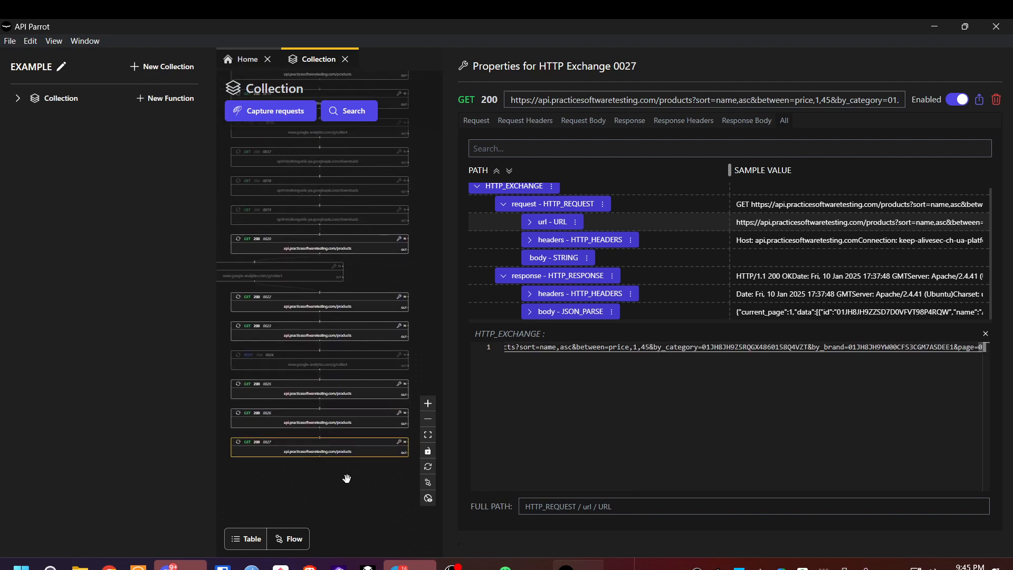
click(346, 112)
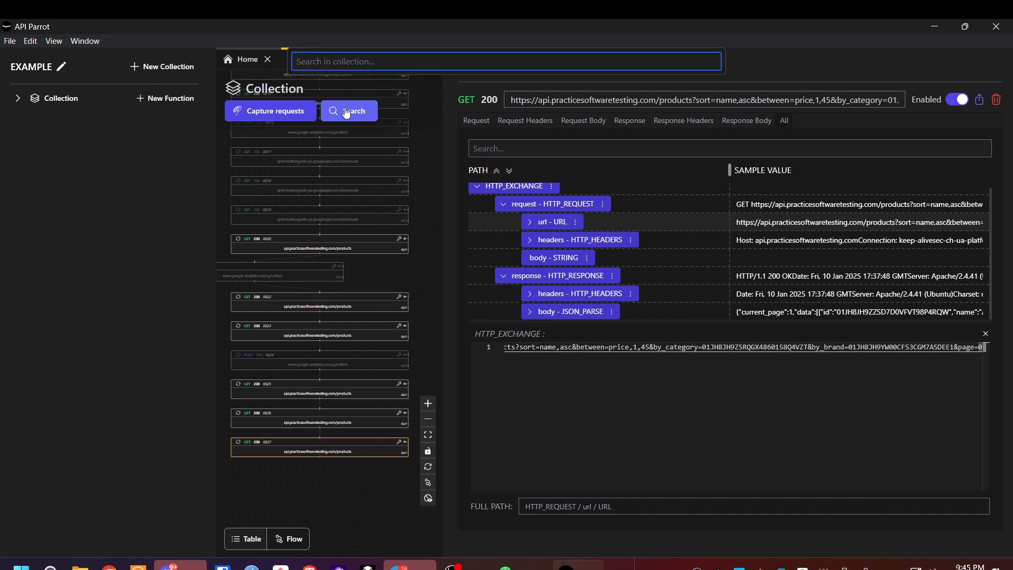
click(346, 112)
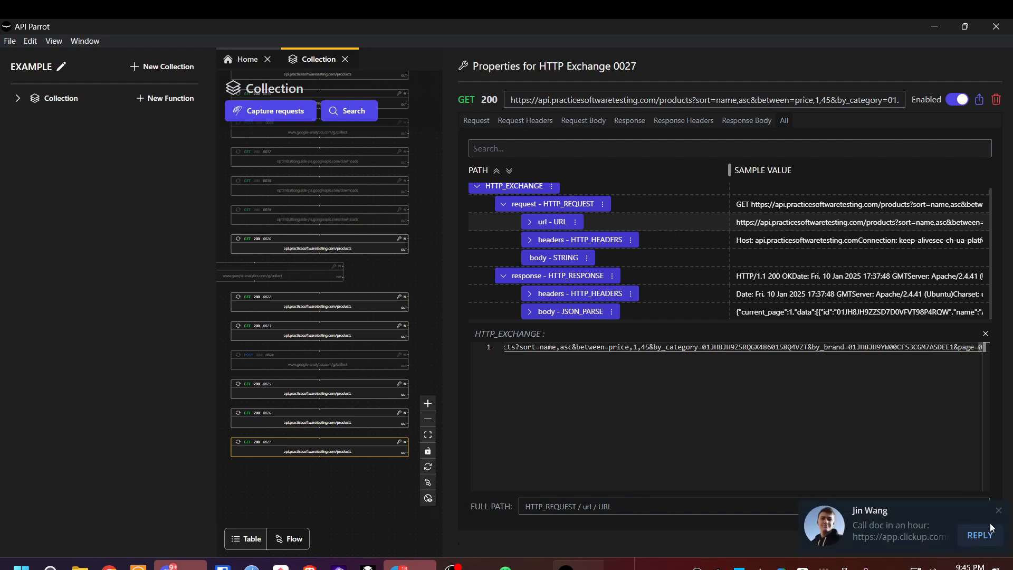
click(1000, 511)
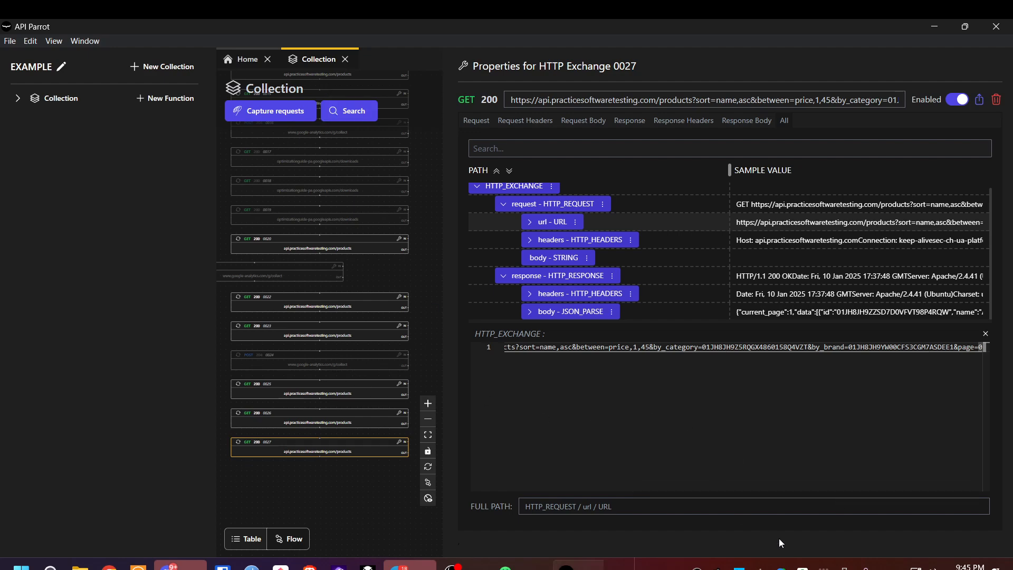
scroll(386, 316, up, 3)
scroll(365, 233, up, 3)
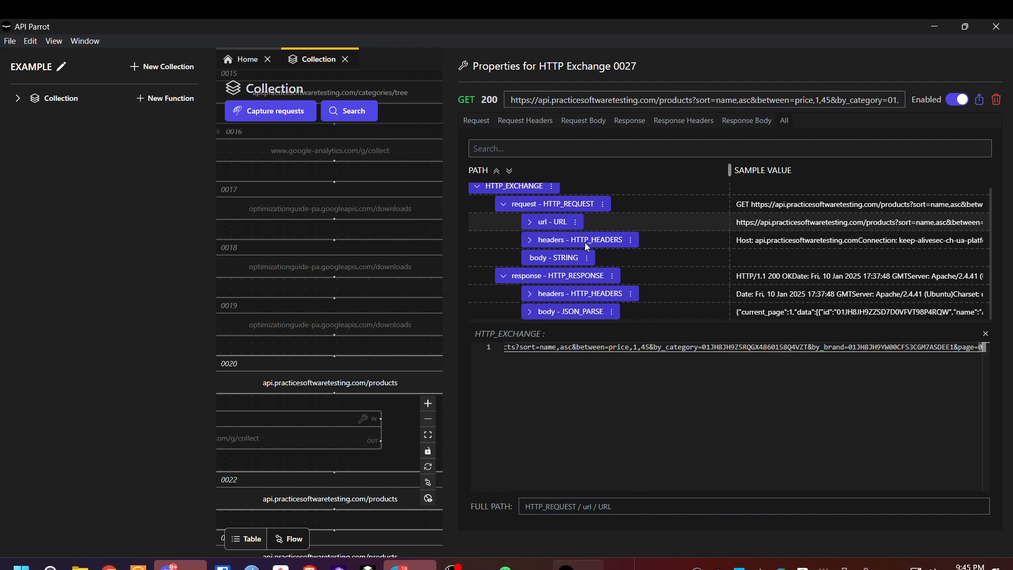
Check the options available for request 0027's headers, and display its URL and complete raw request text
click(630, 239)
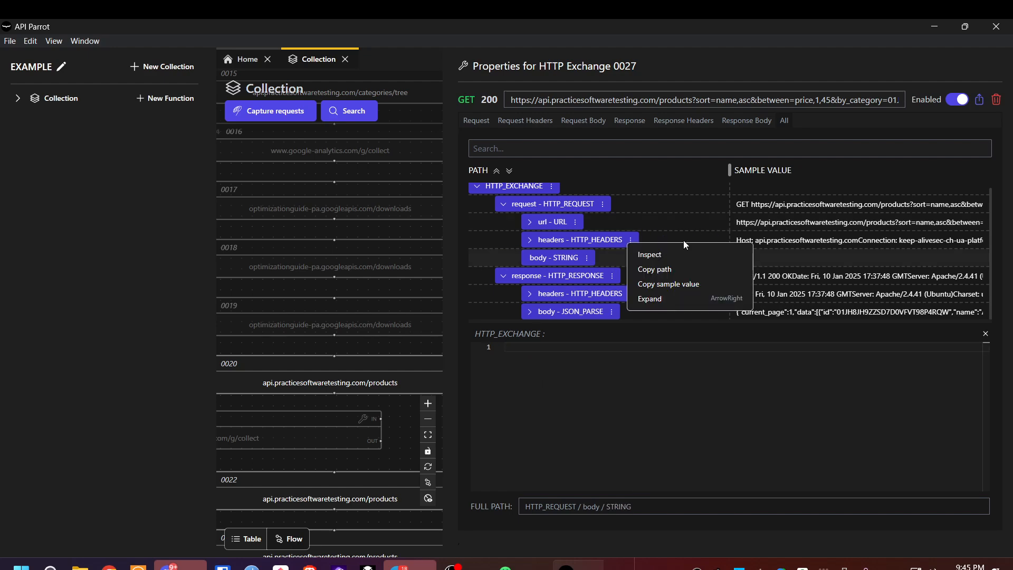
click(683, 240)
click(670, 220)
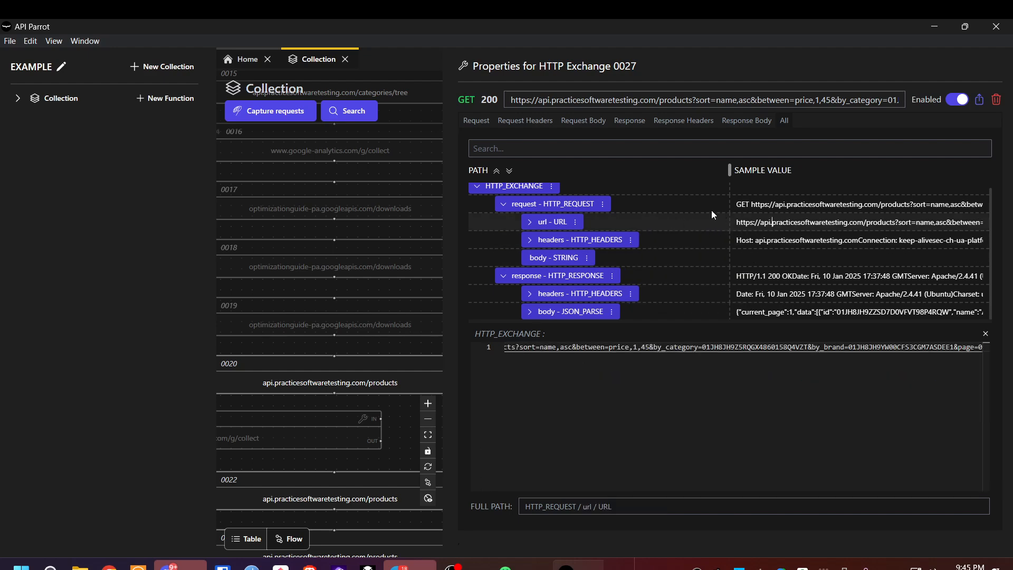
click(672, 199)
scroll(683, 219, up, 1)
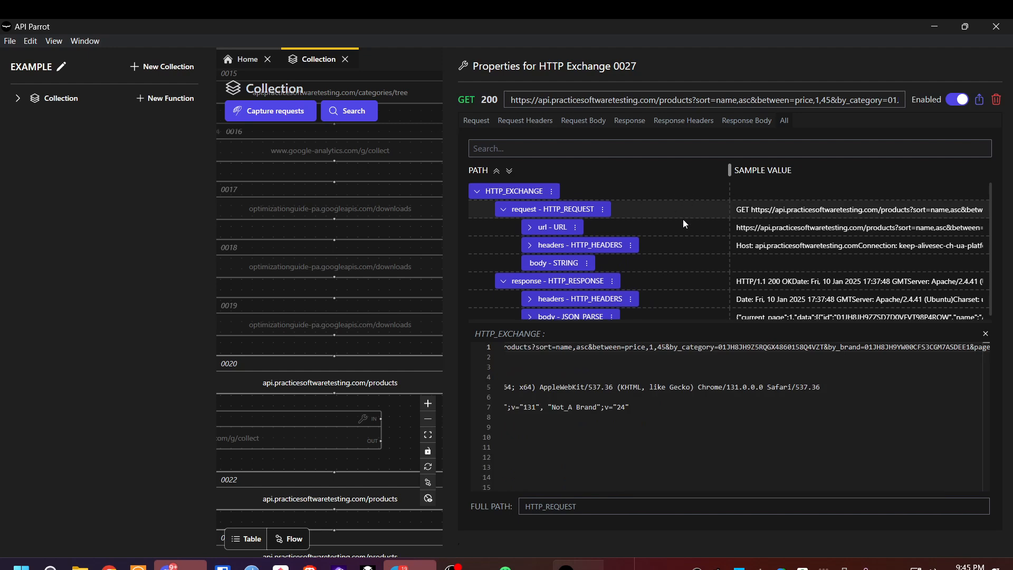
click(636, 192)
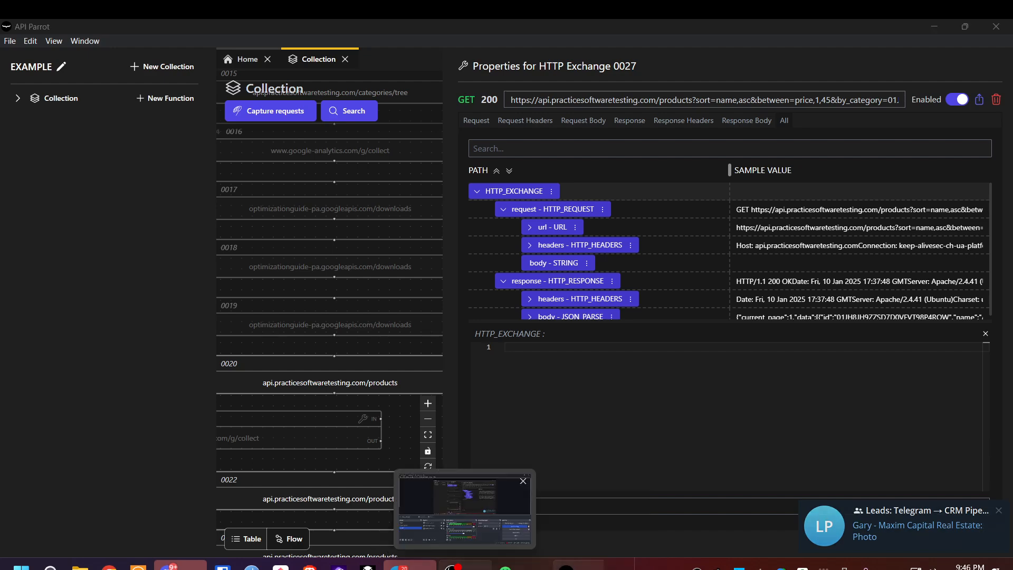
click(453, 566)
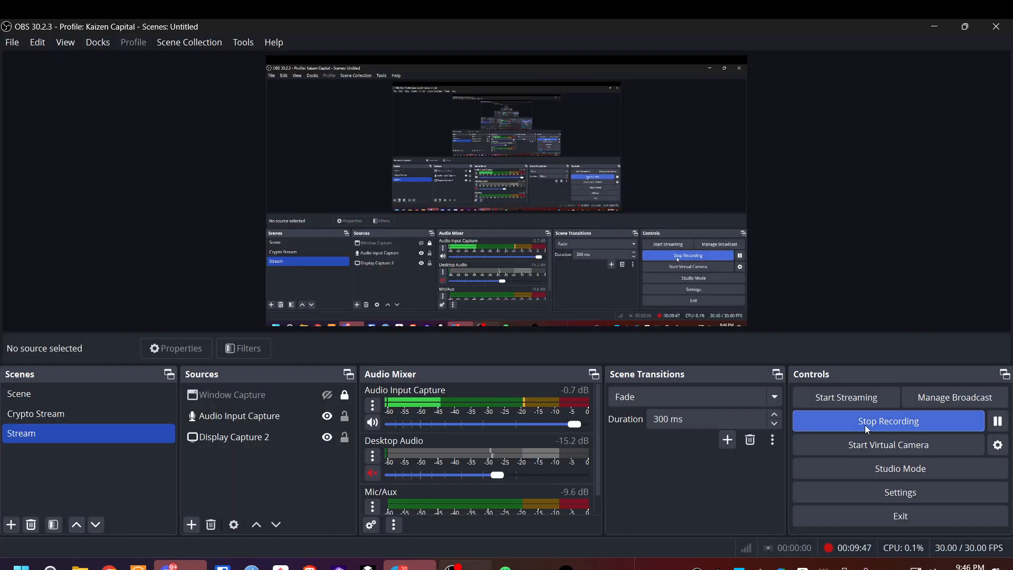